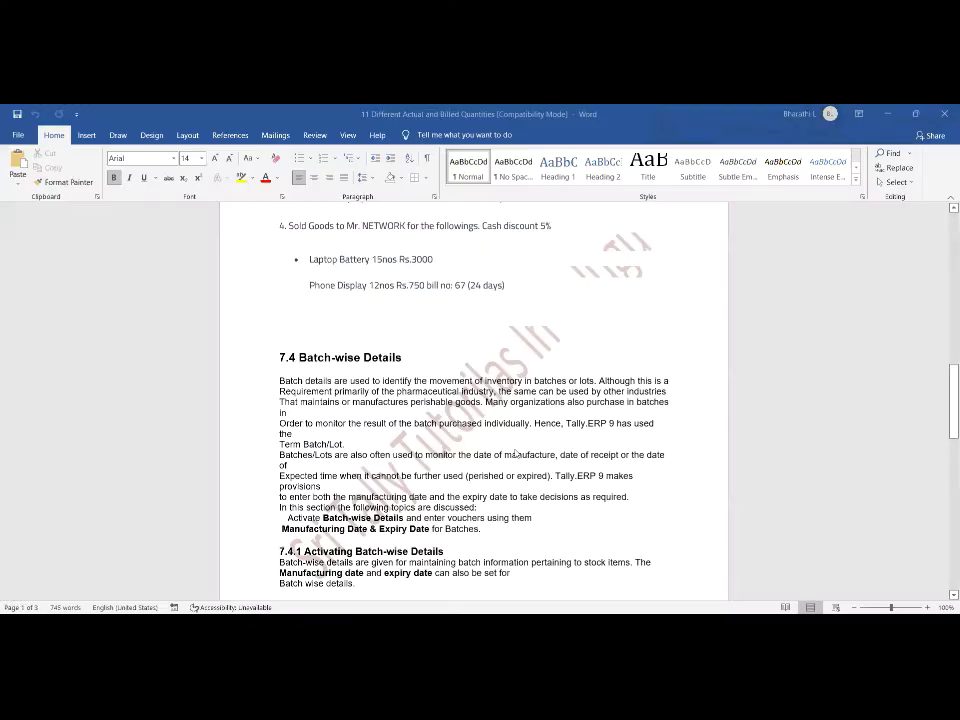
Scroll the Word tutorial notes to the 7.9 Zero Valued Entries section
scroll(515, 453, "up", 6)
scroll(515, 453, "up", 1)
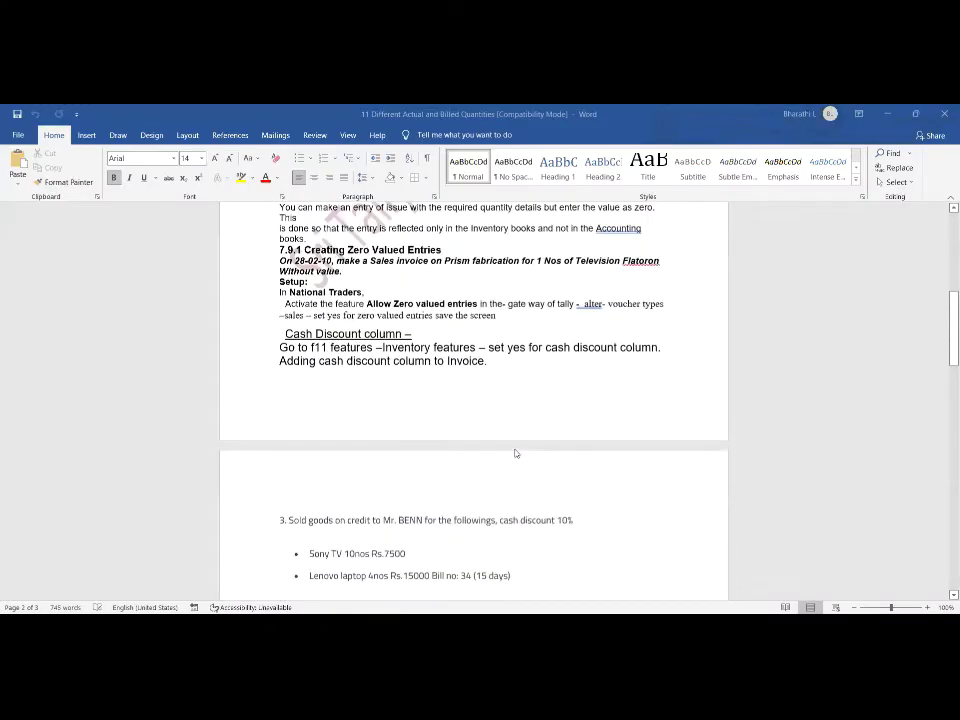
scroll(515, 453, "up", 8)
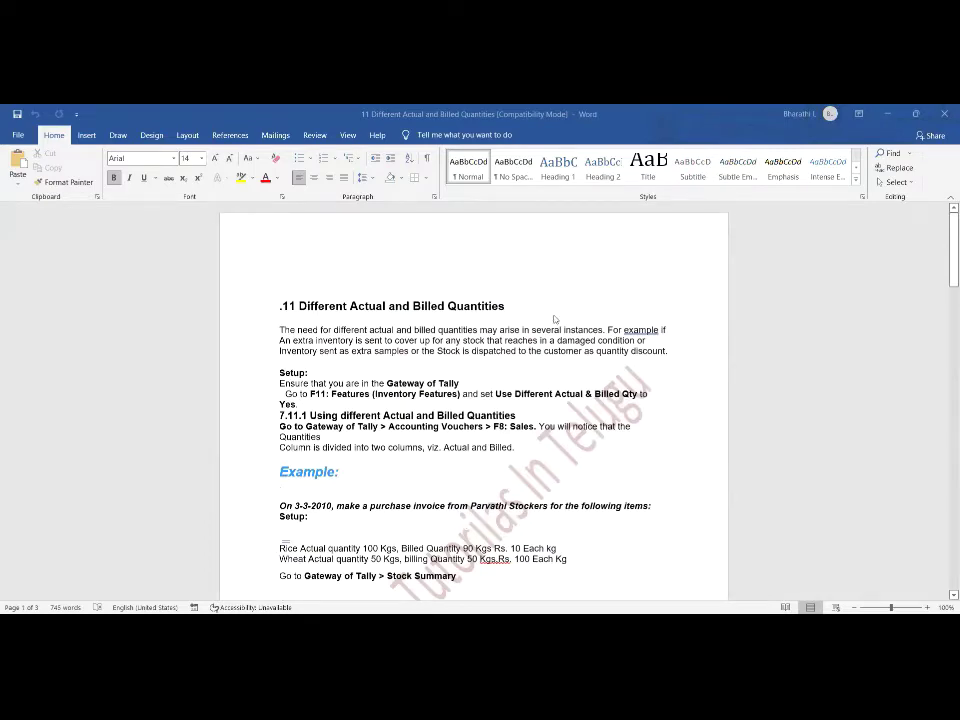
scroll(553, 409, "down", 3)
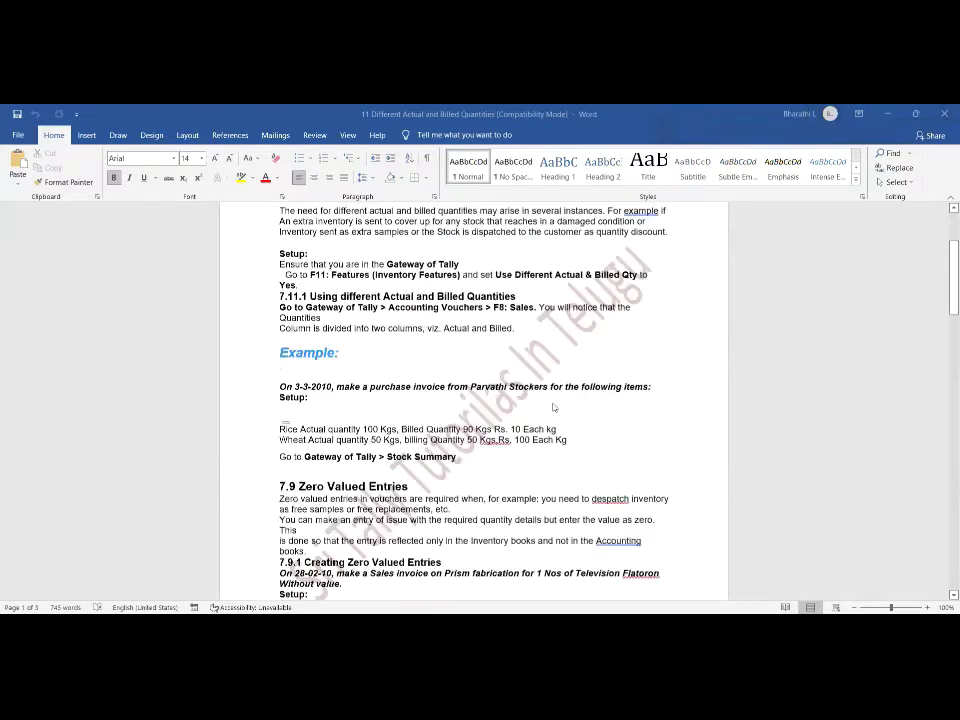
scroll(553, 409, "down", 9)
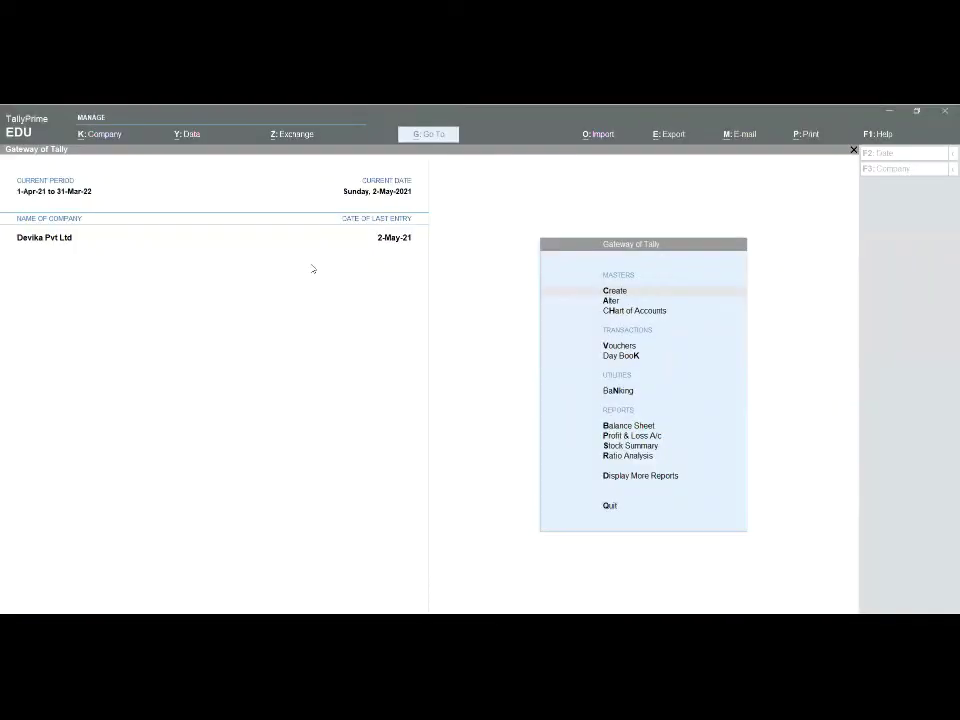
left_click(335, 330)
left_click(548, 346)
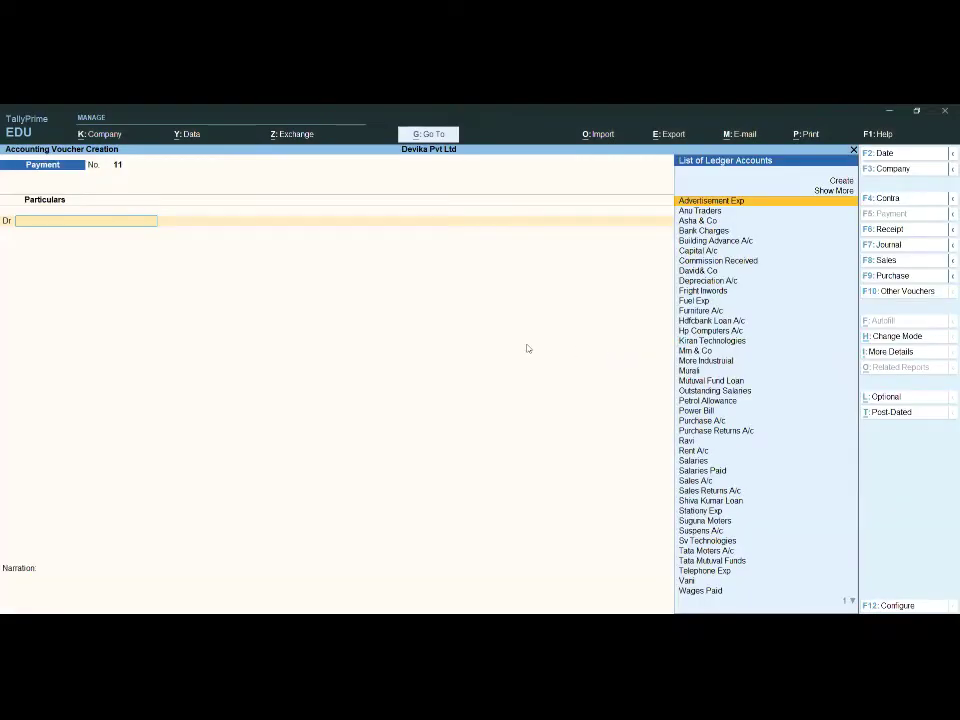
left_click(888, 260)
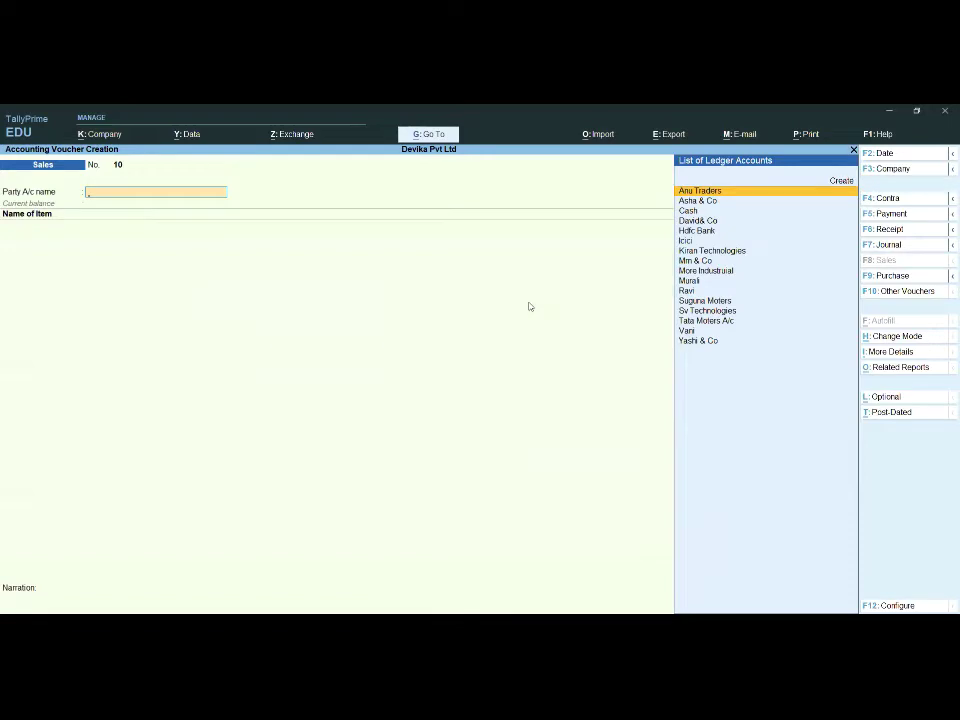
key("Return")
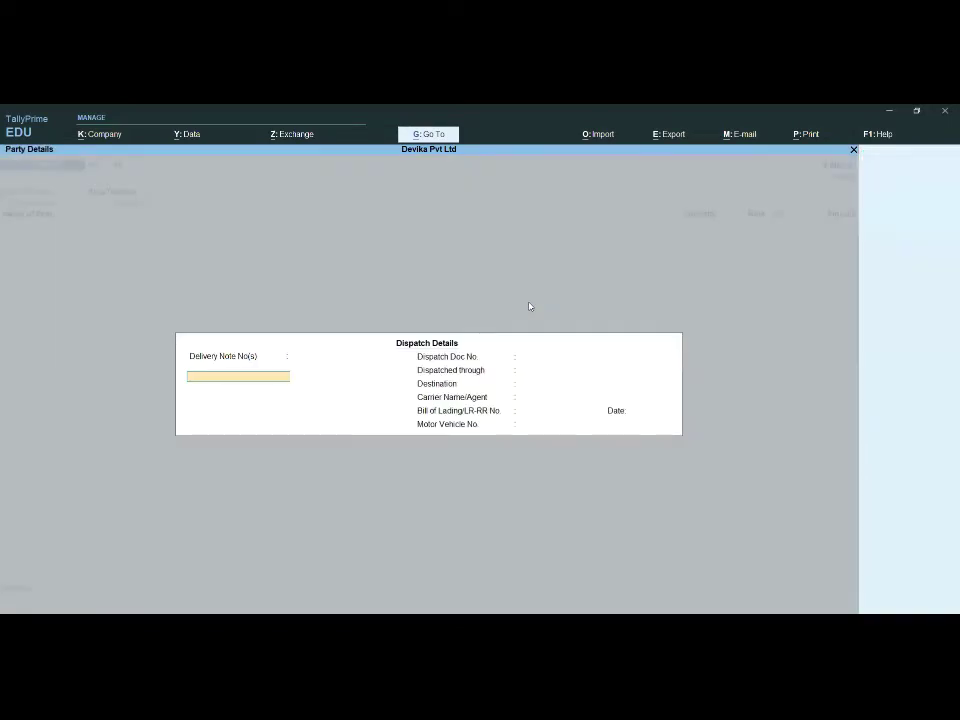
key("ctrl+a")
key("ctrl+a")
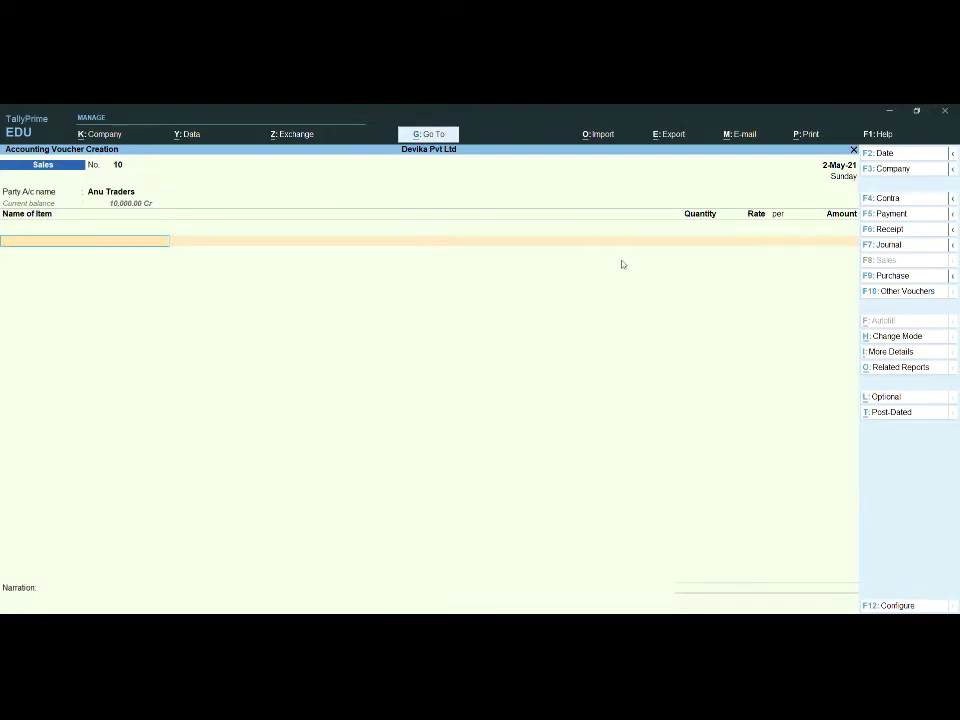
key("Escape")
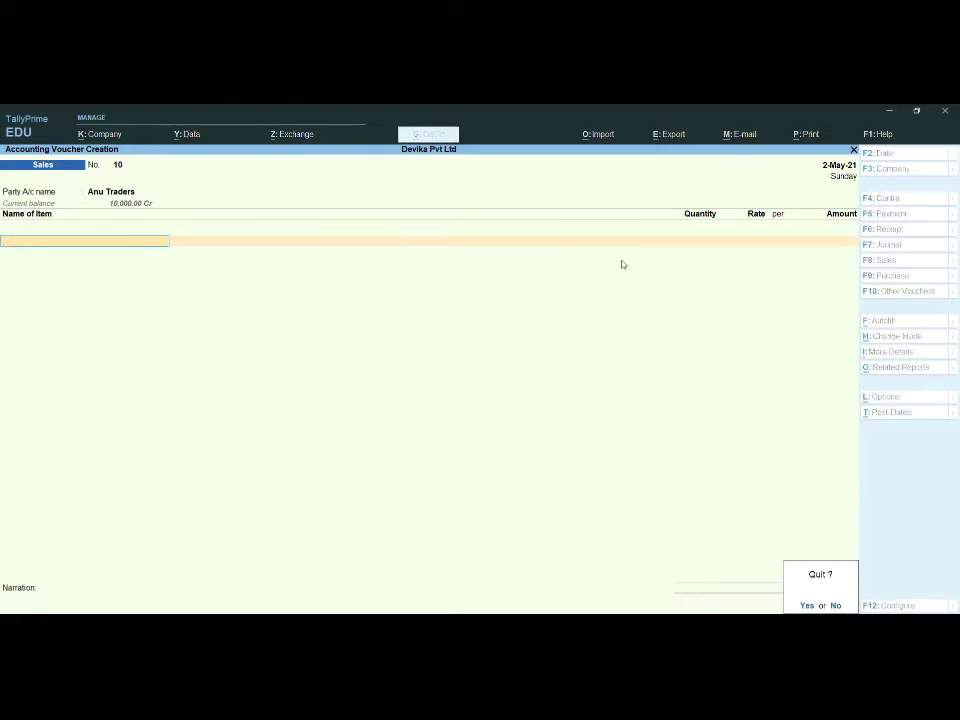
key("Return")
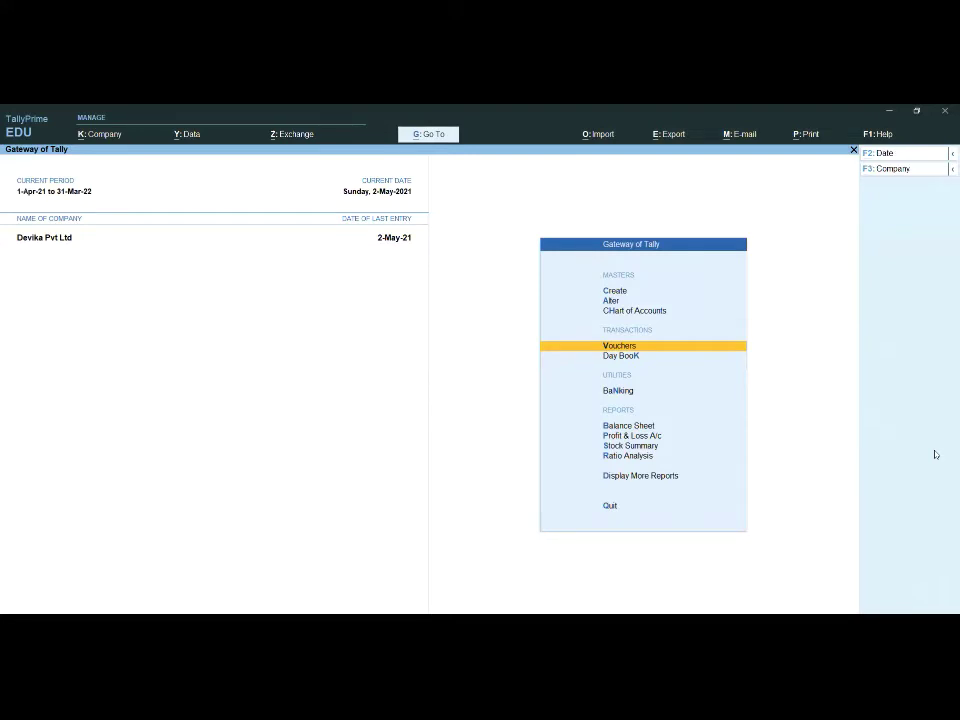
In F11 company features, set Use Discount column in invoices to Yes and accept
key("F11")
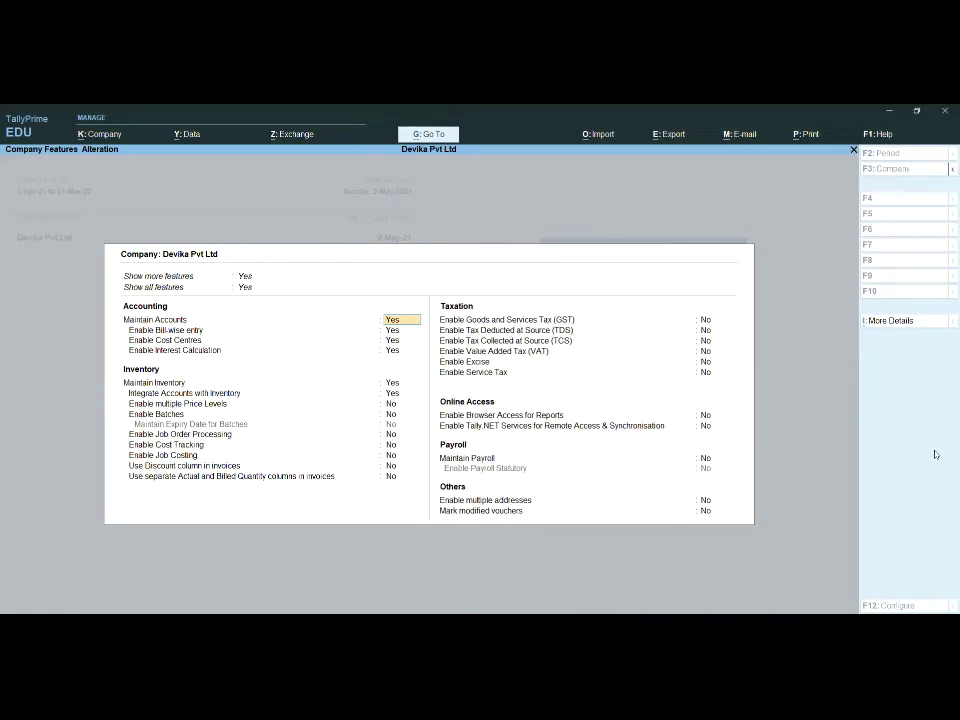
key("Down")
key("Down")
key("Down")
key("Down")
key("Down")
key("Down")
key("Down")
key("Down")
key("Down")
key("Down")
key("Down")
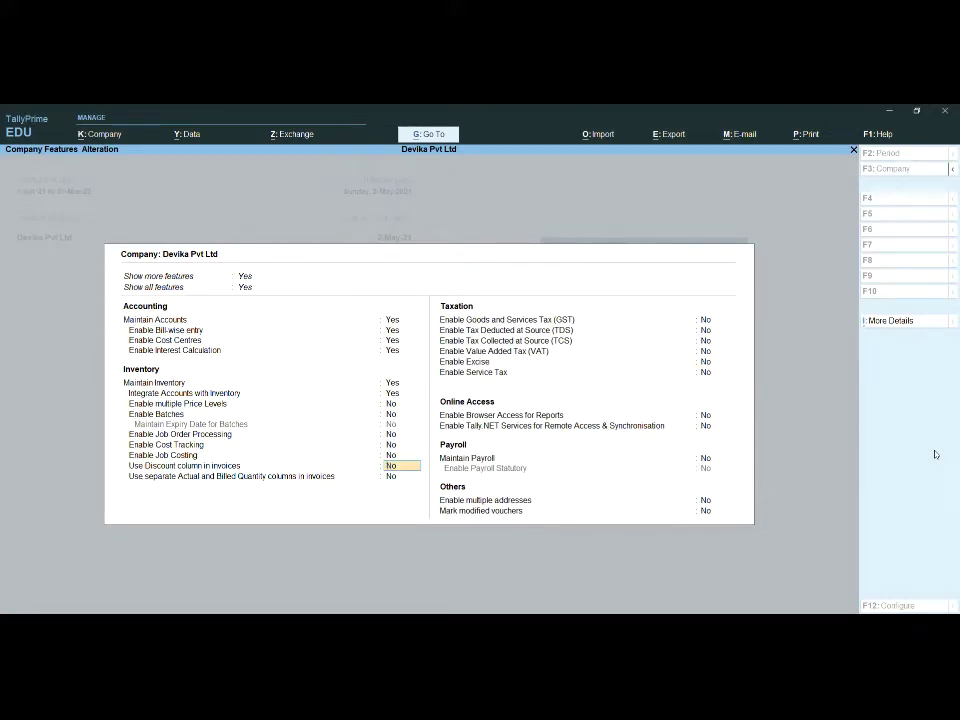
type("Yes")
key("Return")
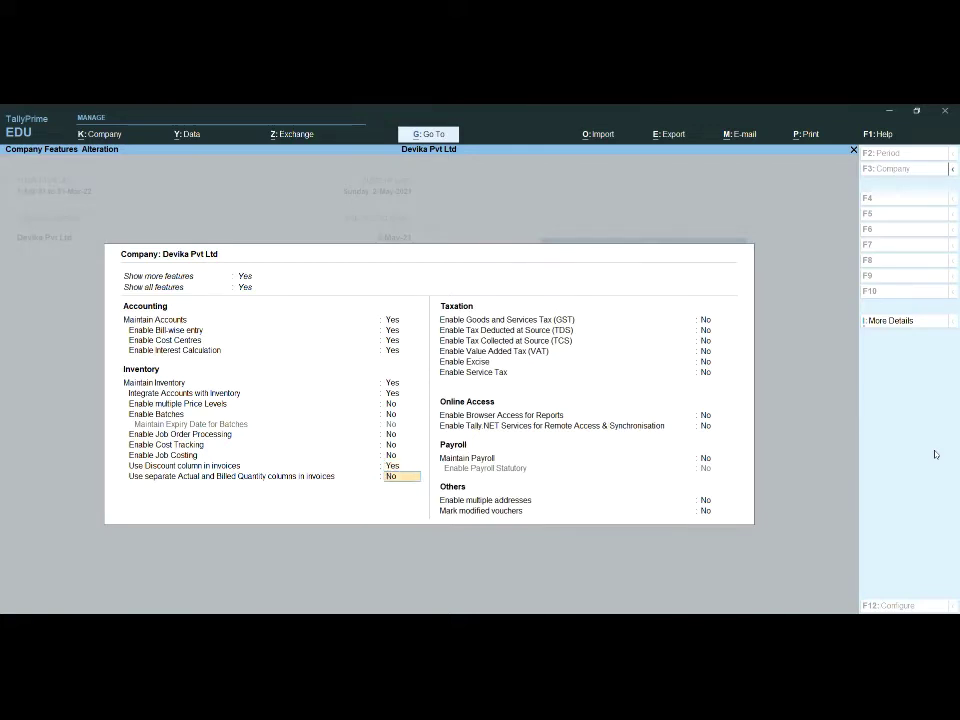
key("Return")
key("ctrl")
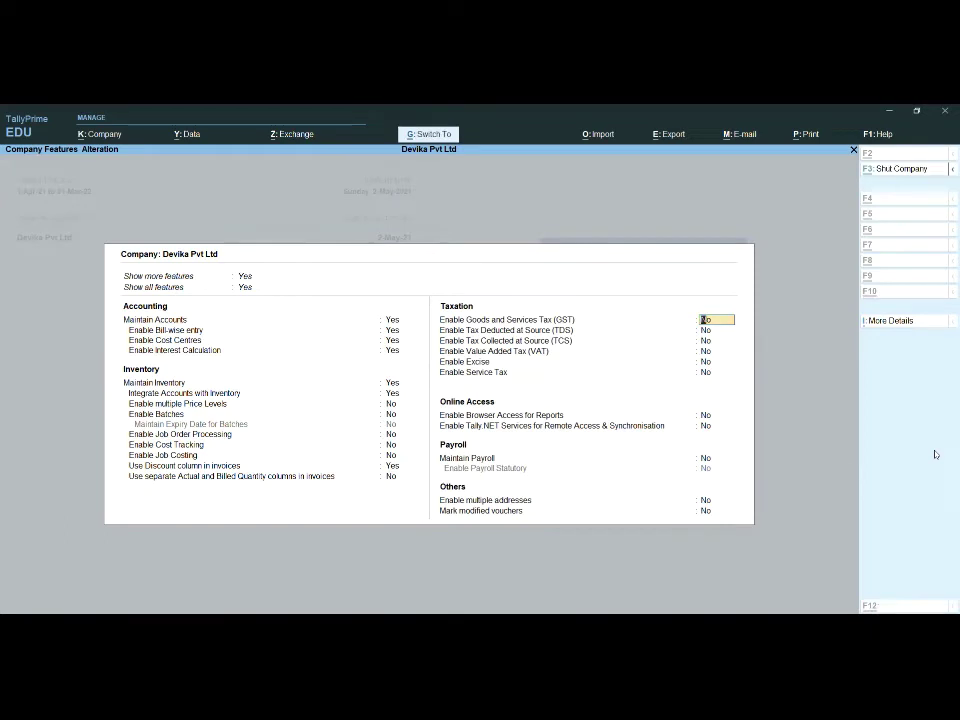
key("ctrl+a")
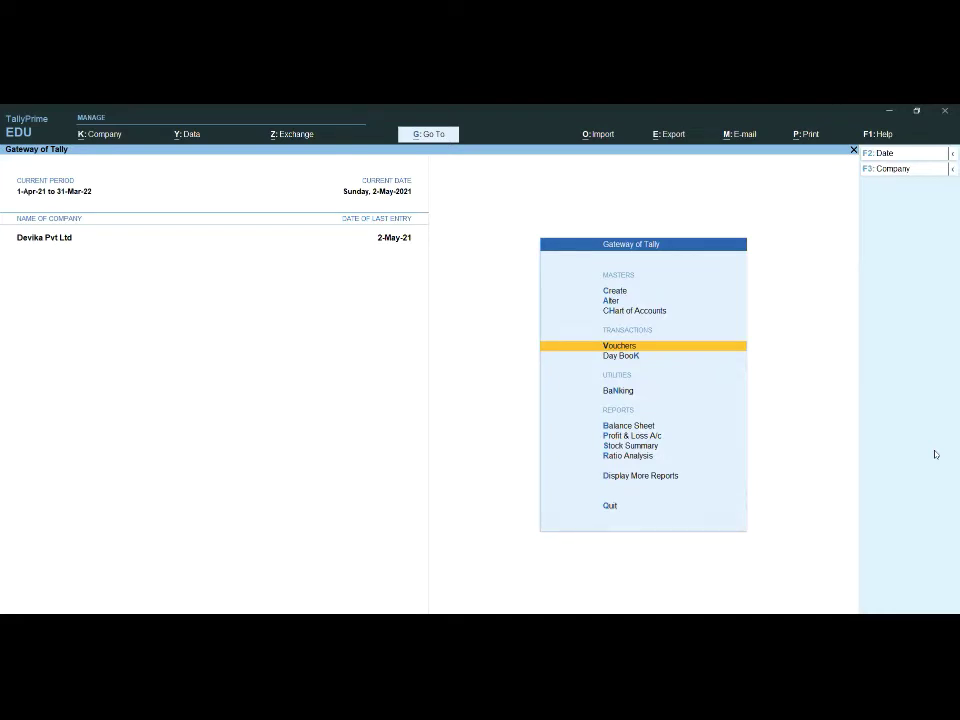
Start a new sales voucher for Yashi & Co, skipping dispatch and party details
key("Return")
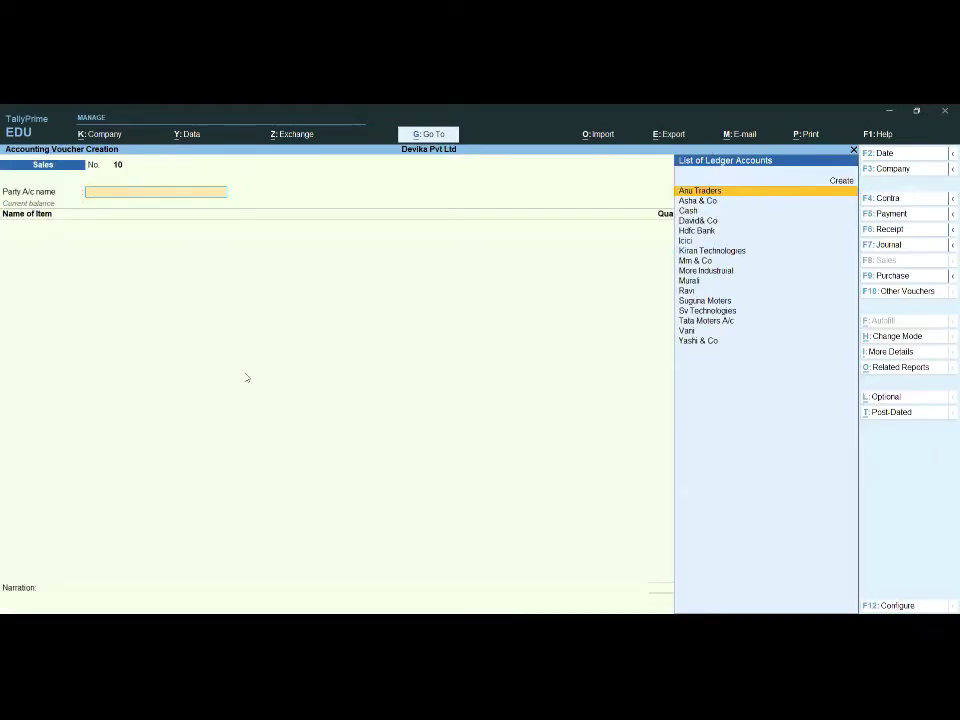
key("Down")
key("Down")
key("Down")
key("Down")
key("Down")
key("Down")
key("Down")
key("Down")
key("Down")
key("Down")
key("Down")
key("Down")
key("Down")
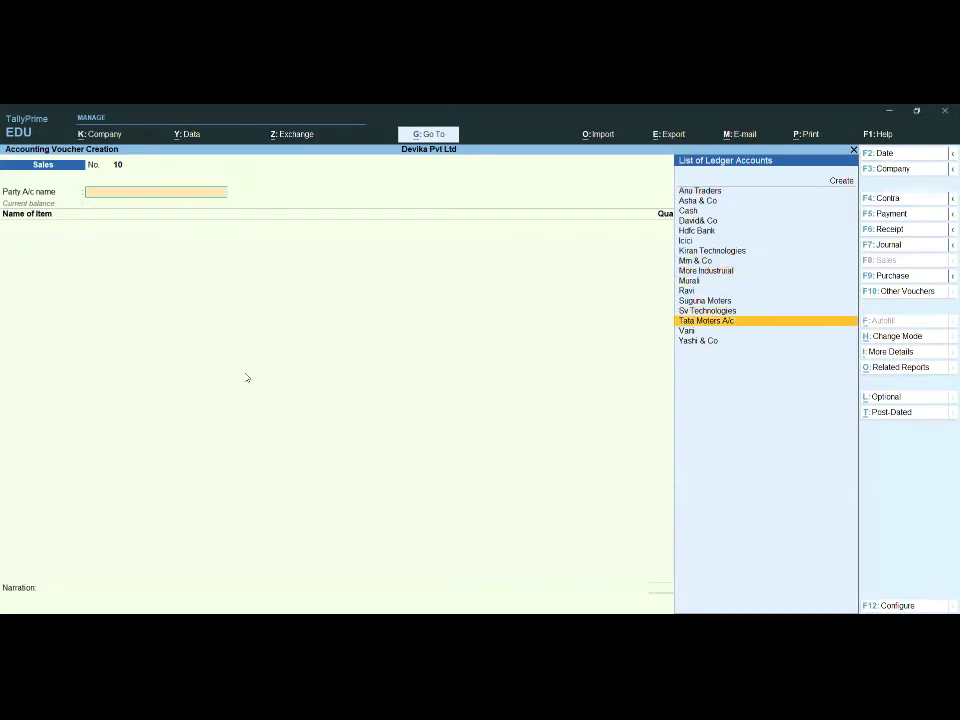
key("Return")
key("Return")
key("Return")
key("Return")
key("Return")
key("Return")
key("Return")
key("Return")
key("Return")
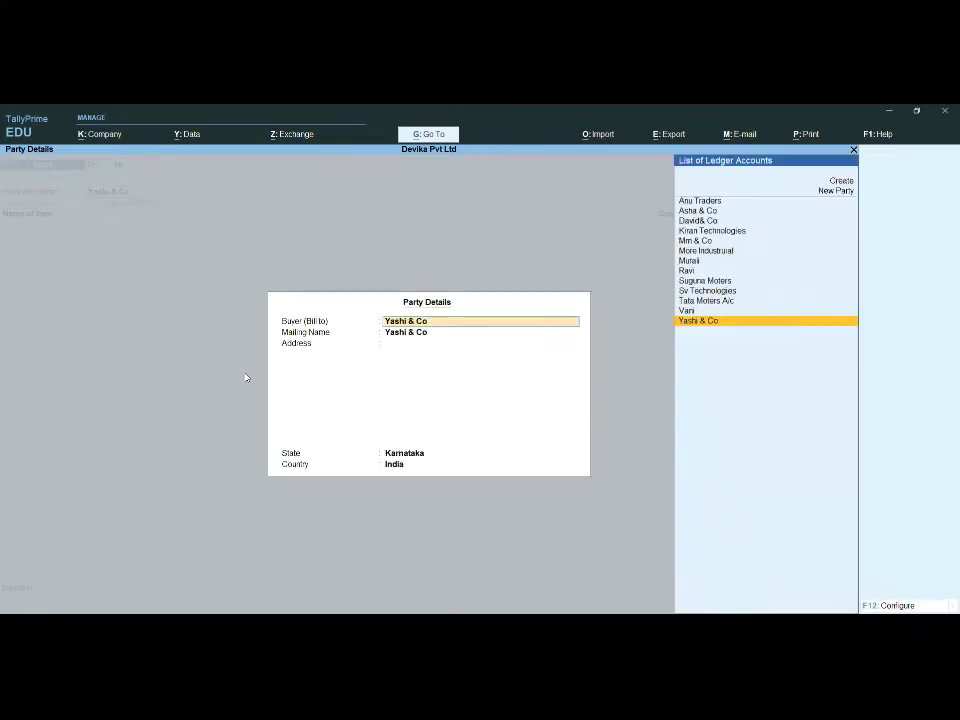
key("Return")
key("Return")
key("Return")
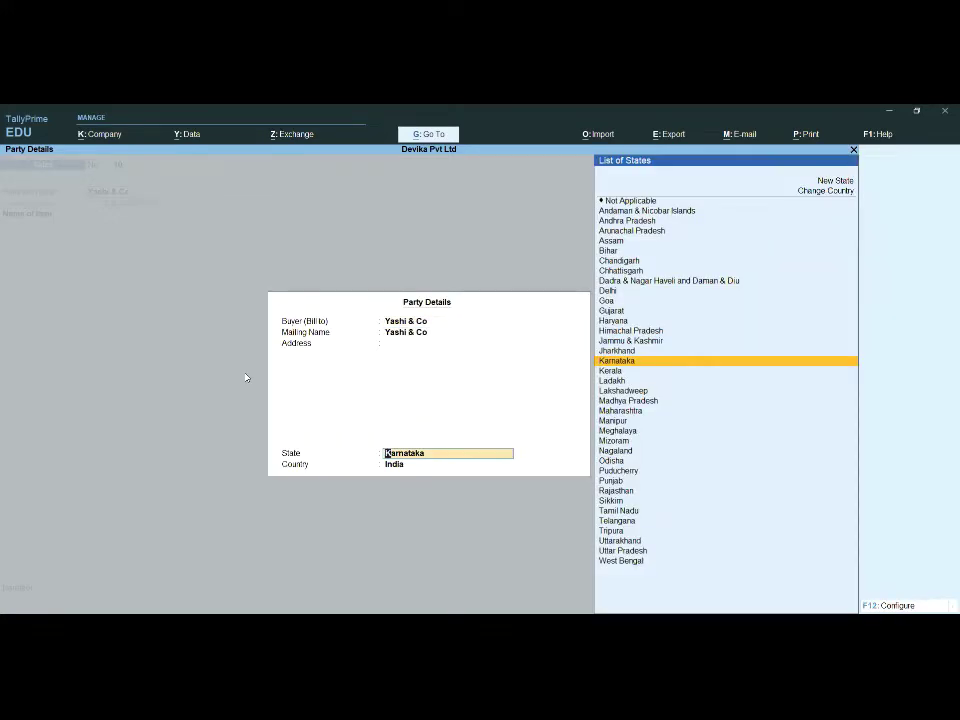
key("Return")
key("Return")
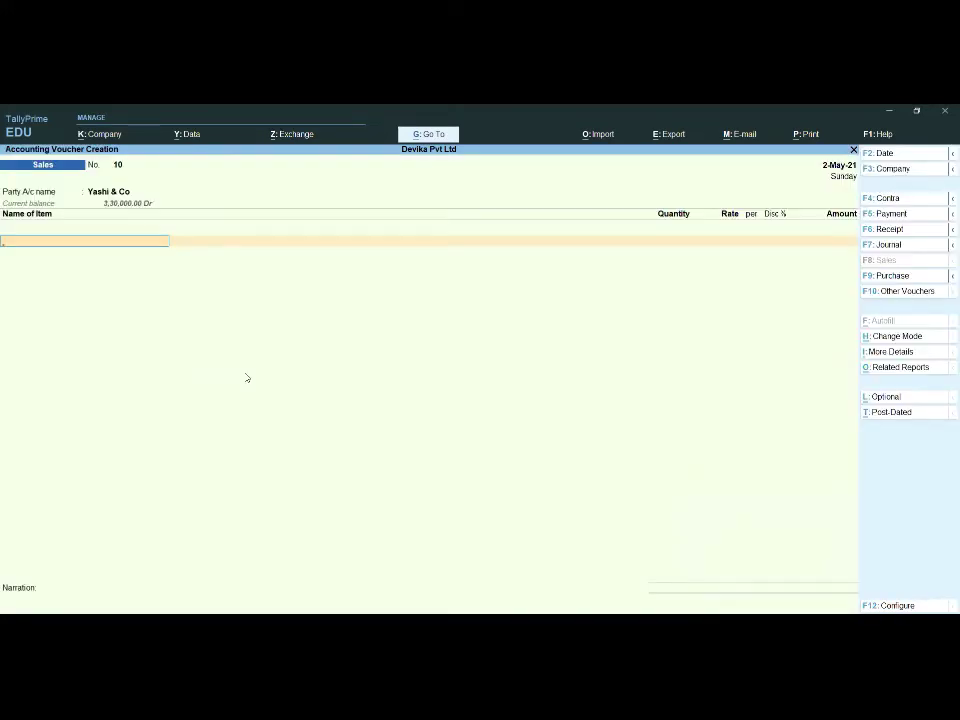
Add Lg Double Doar Frige: 2 nos at 25,000 with a 20% discount
type("A")
key("Down")
key("Down")
key("Down")
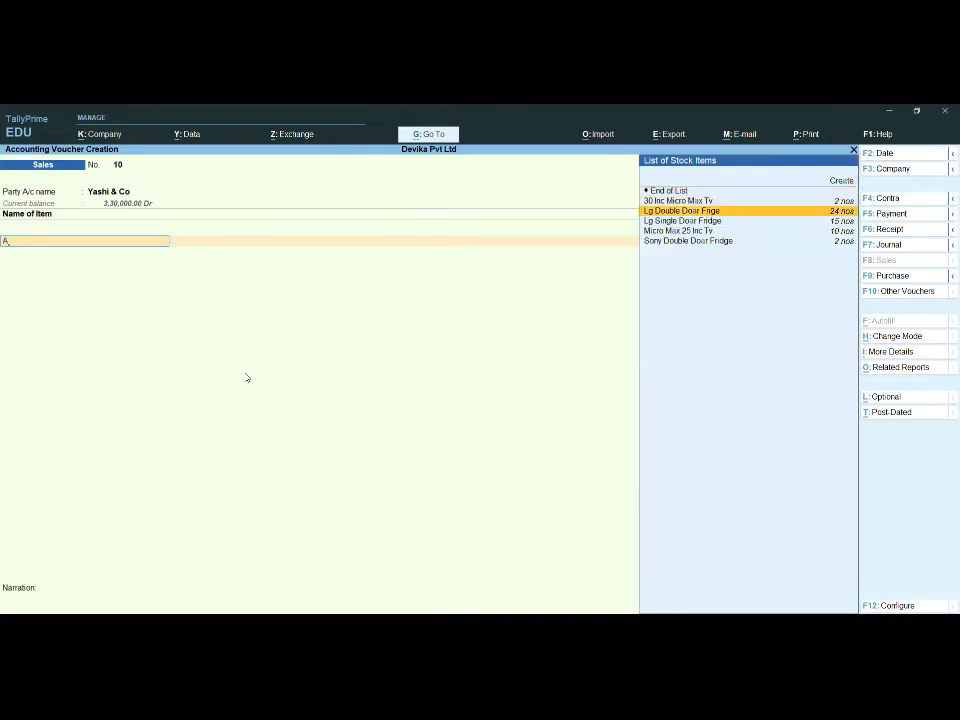
key("Return")
type("2")
key("Return")
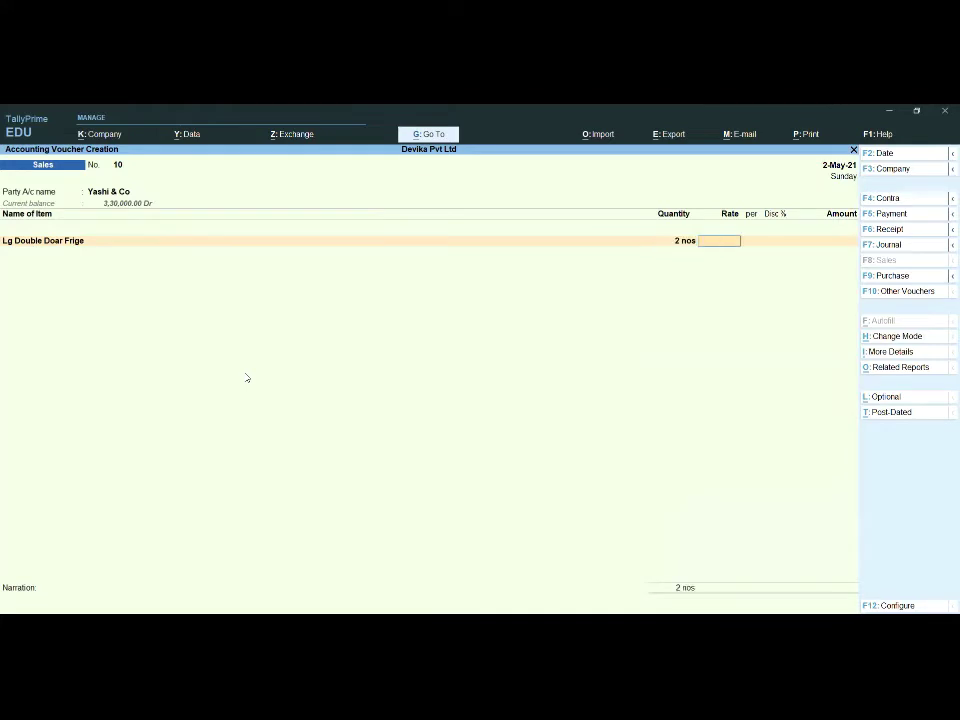
type("25000")
key("Return")
key("Return")
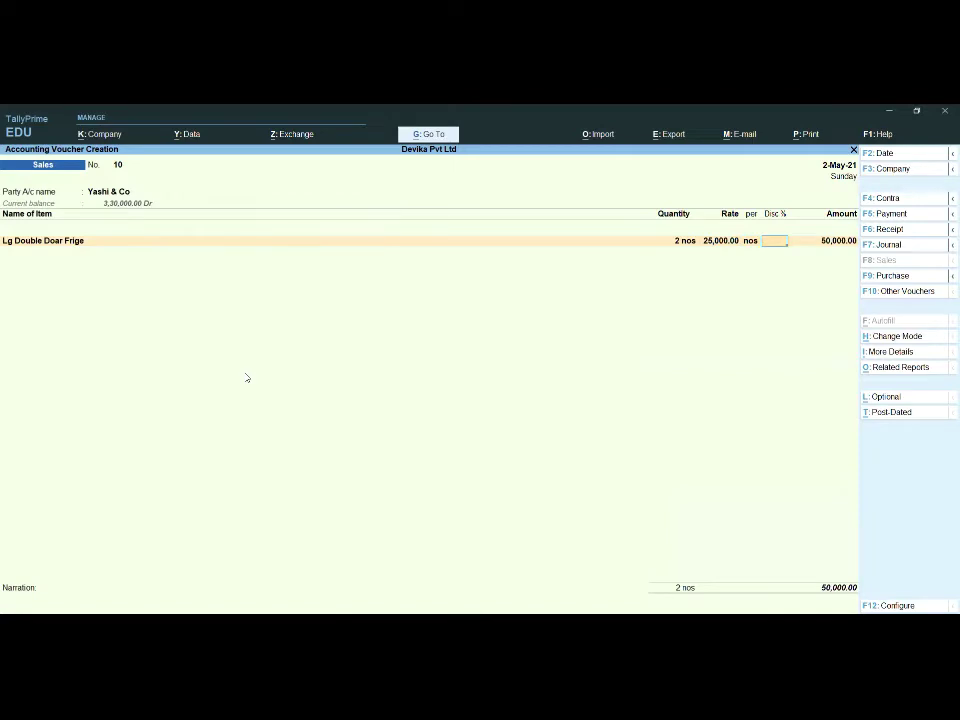
type("20")
key("Return")
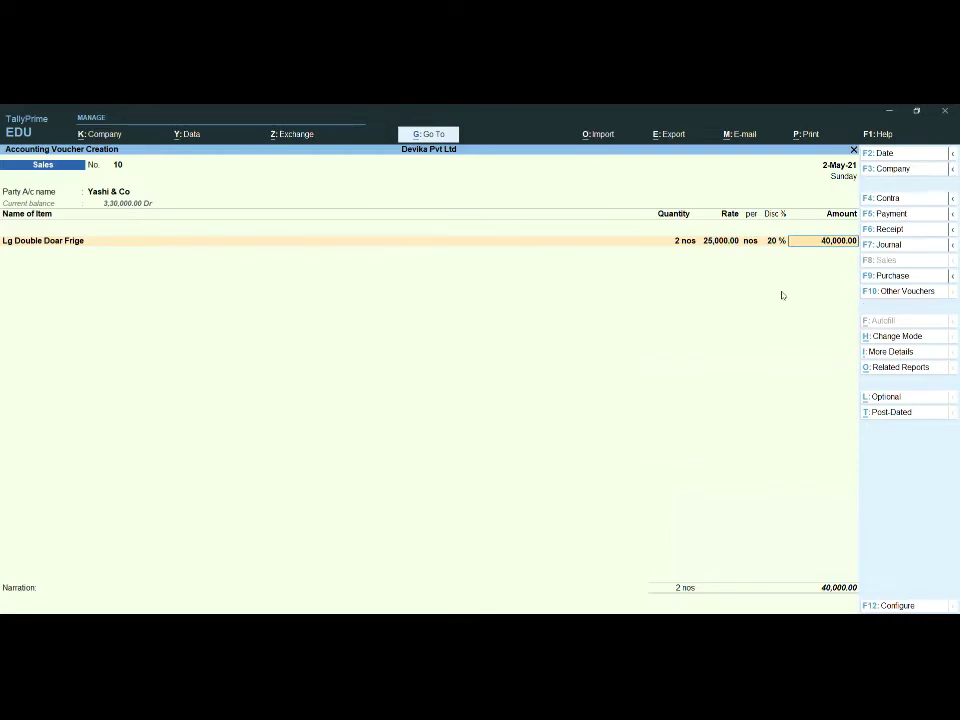
Open the print dialog for the current voucher and check its configuration
left_click(806, 137)
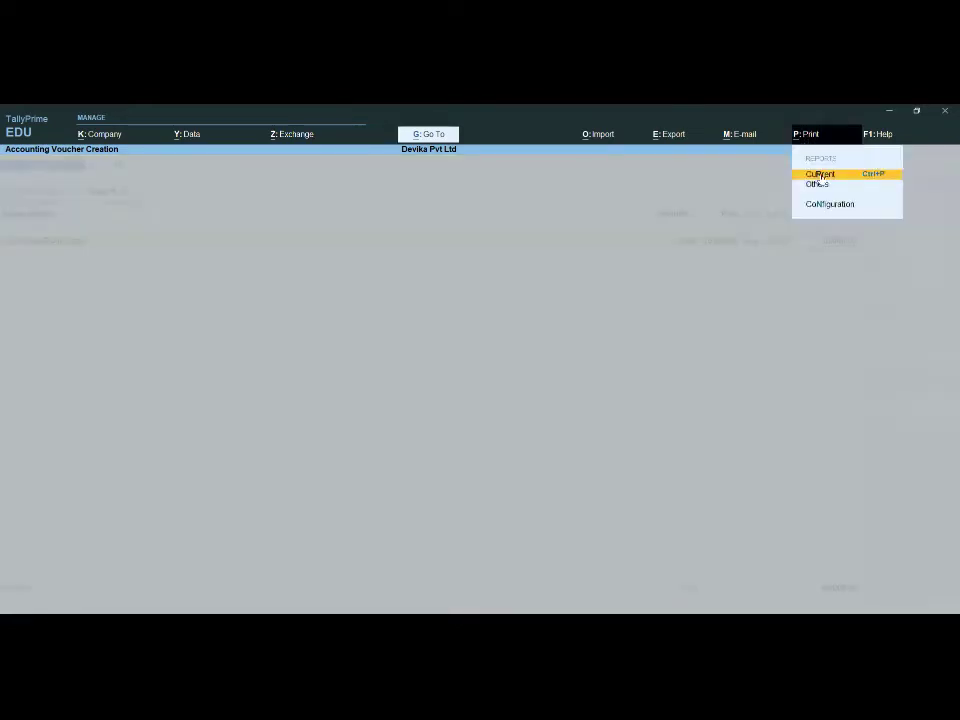
left_click(819, 176)
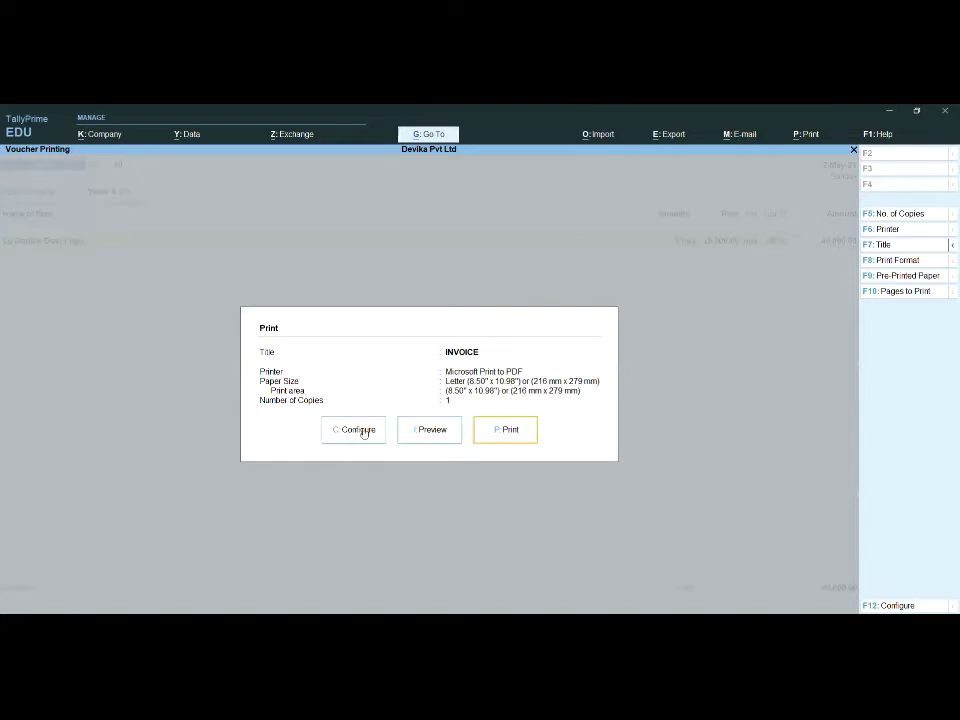
left_click(362, 431)
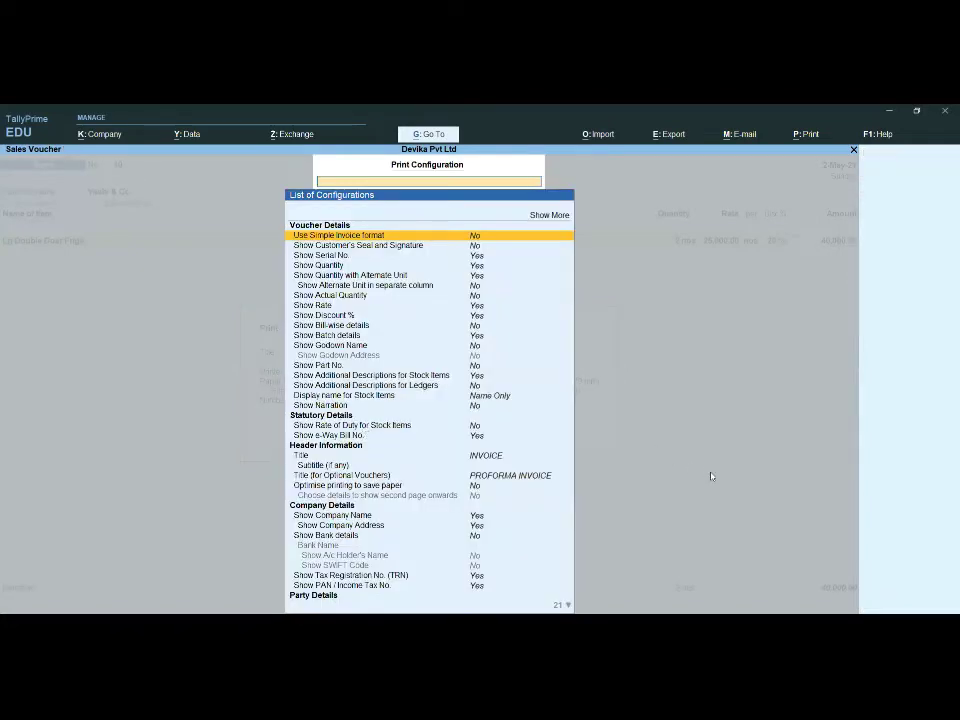
key("Escape")
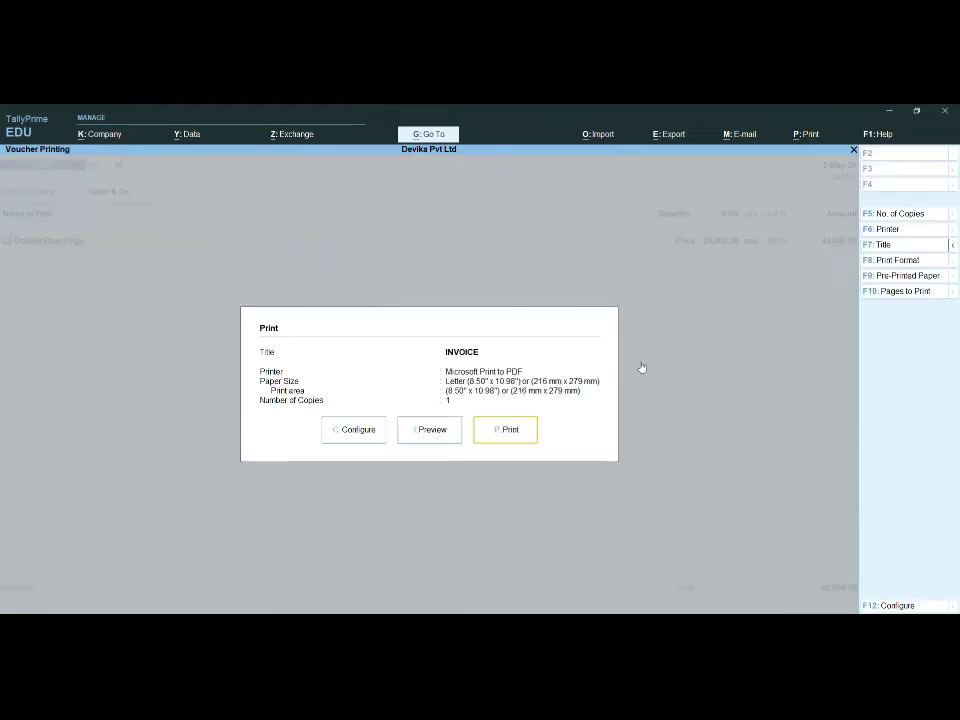
Preview the invoice at full width, review the ₹40,000.00 total, then close the preview
left_click(441, 436)
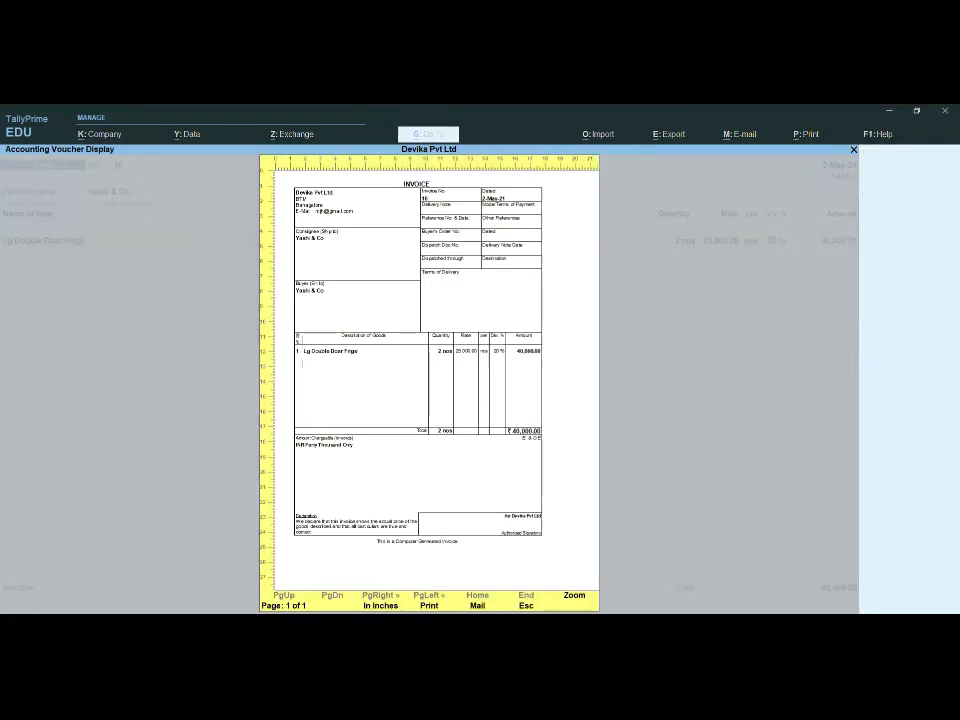
left_click(574, 595)
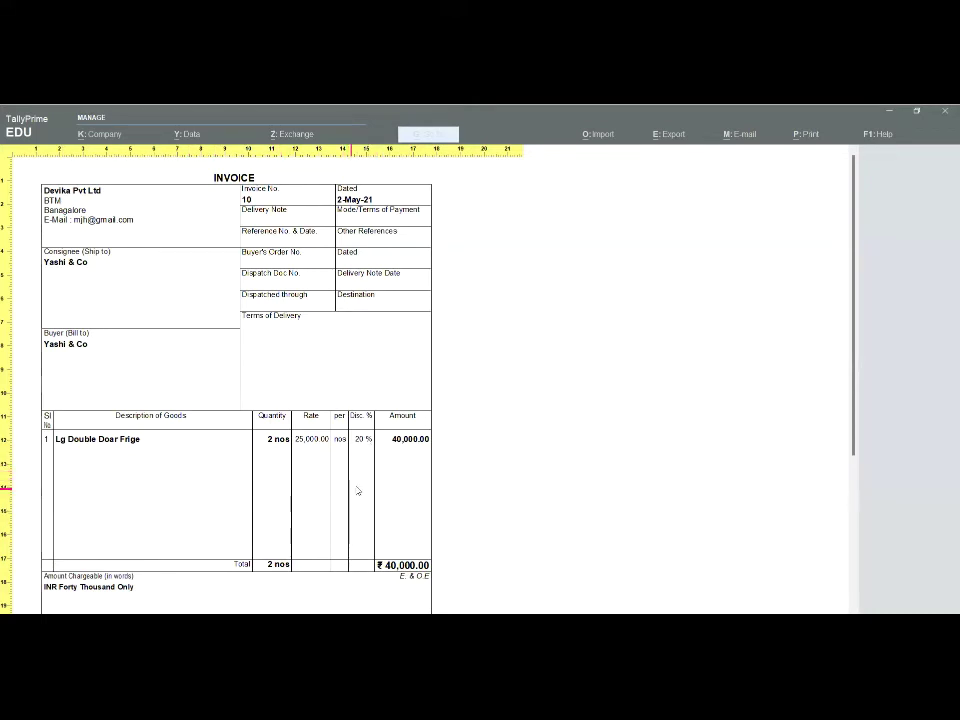
scroll(443, 497, "down", 2)
scroll(443, 497, "up", 2)
key("Escape")
key("Escape")
key("Escape")
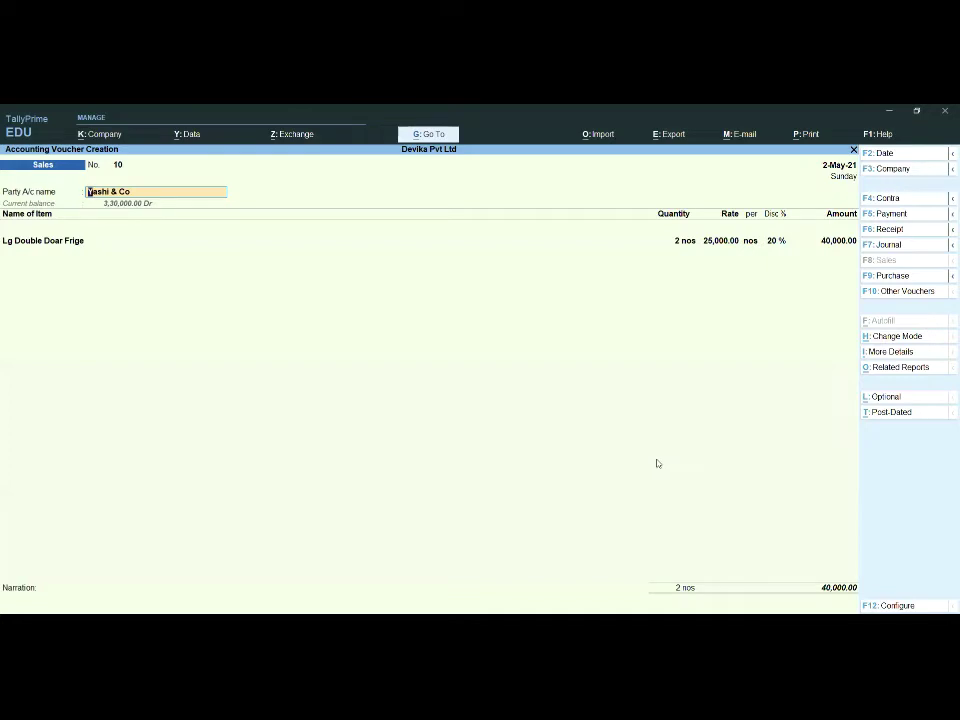
Save Sales voucher 10 with Ctrl+A and quit the following blank voucher
key("ctrl")
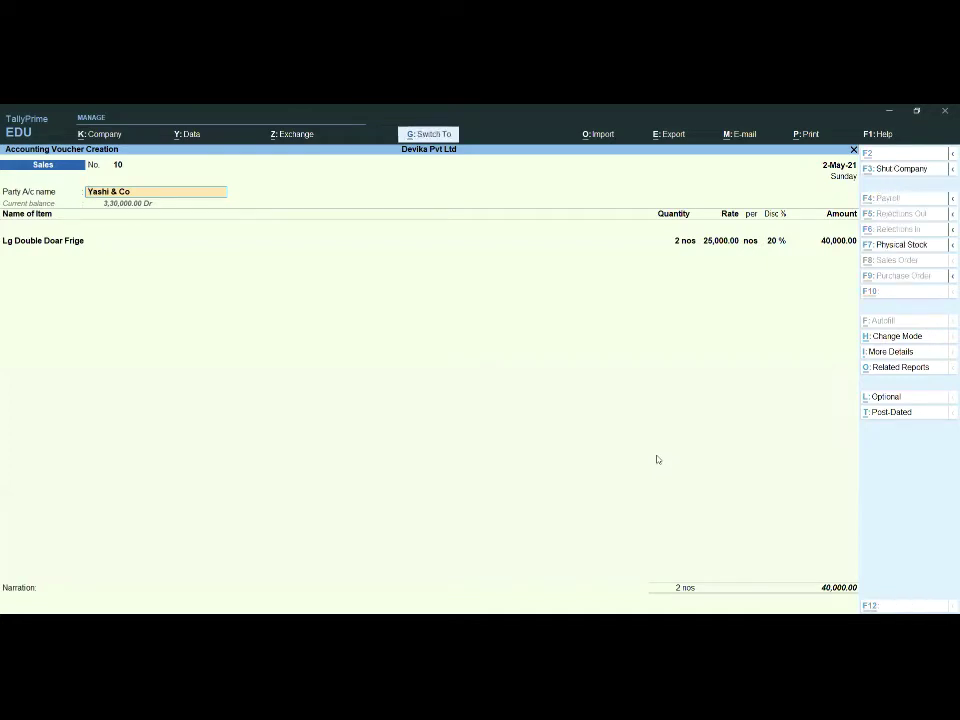
key("ctrl+a")
key("Escape")
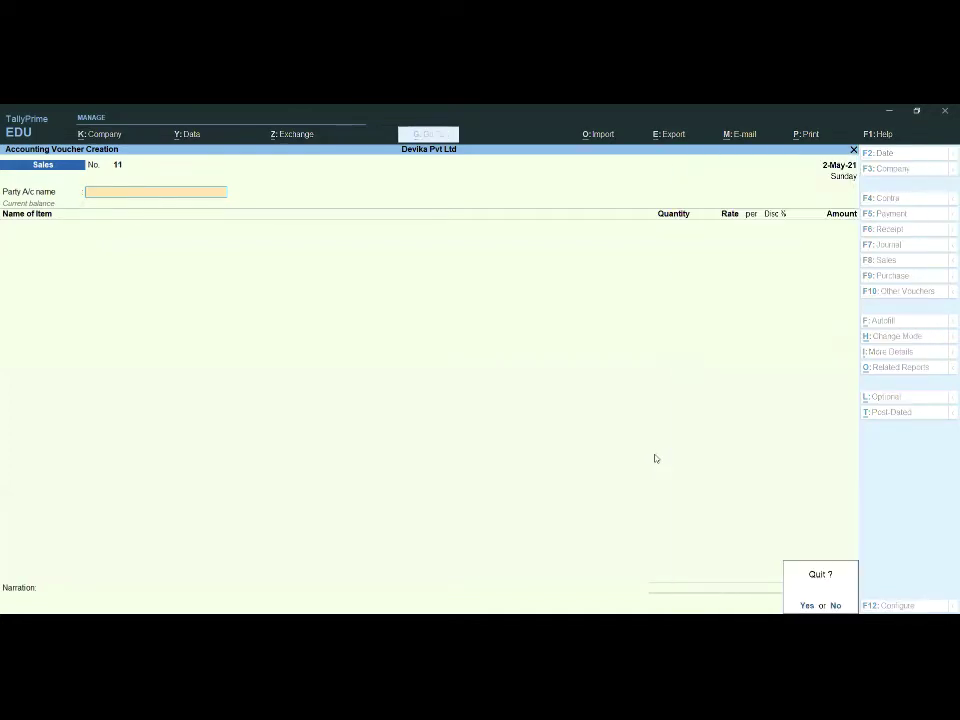
key("Return")
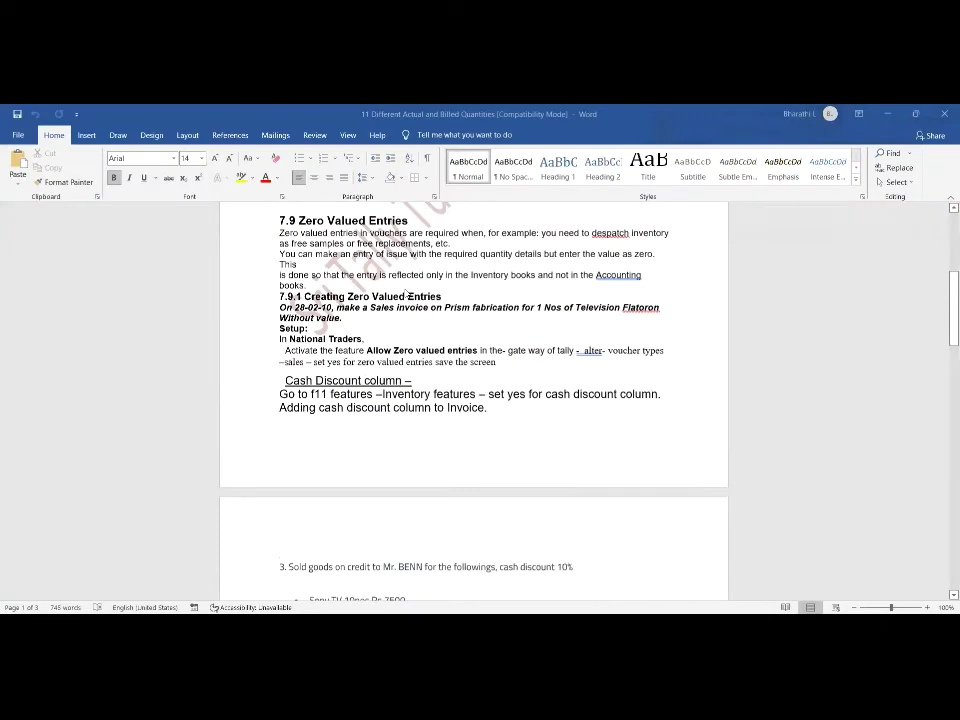
scroll(407, 294, "up", 5)
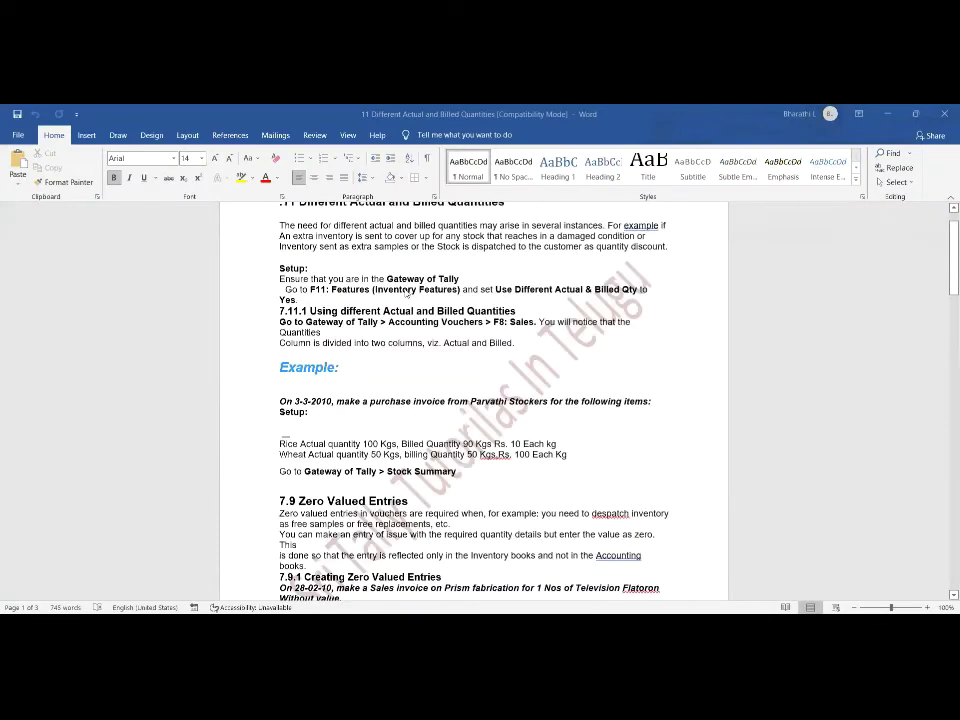
Read the Word notes from the 7.9 Prism fabrication example through the 7.11 Rice/Wheat example
scroll(407, 294, "up", 2)
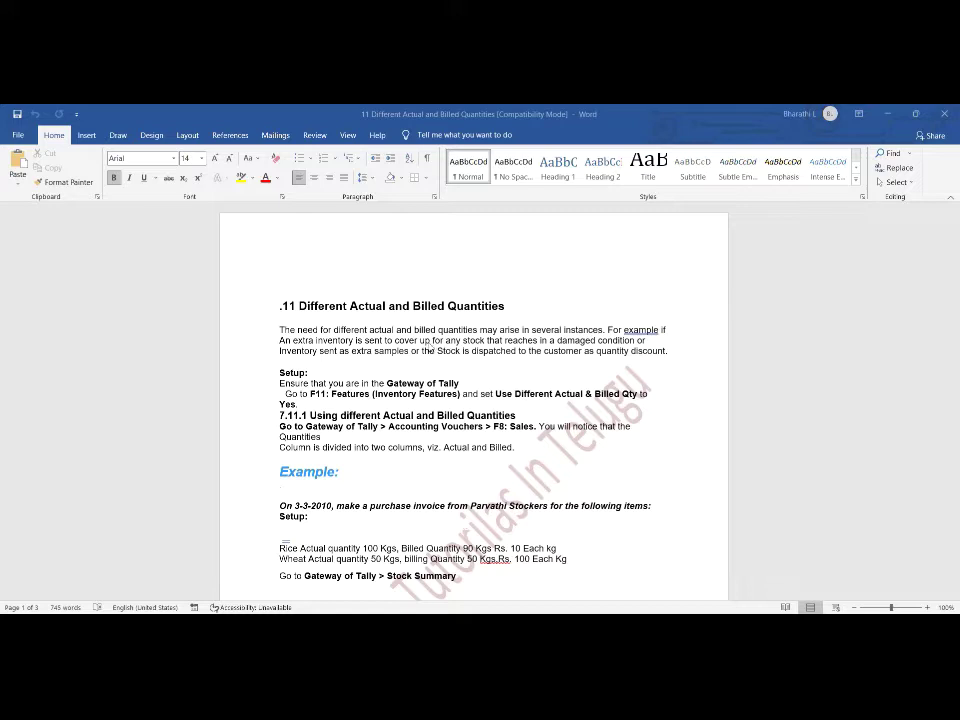
scroll(430, 347, "down", 2)
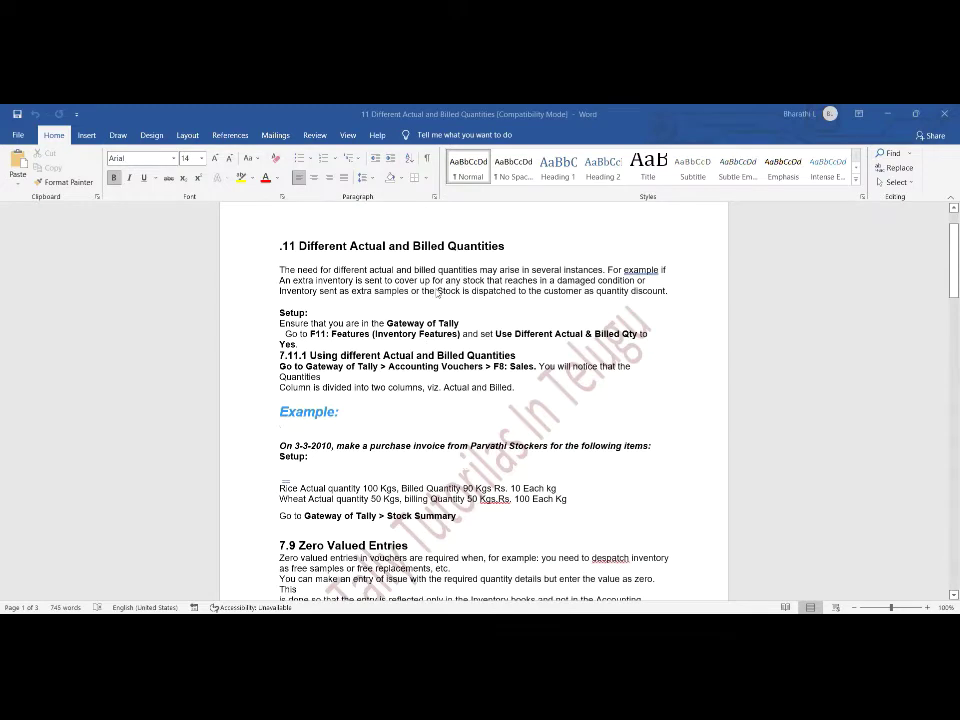
scroll(438, 294, "up", 1)
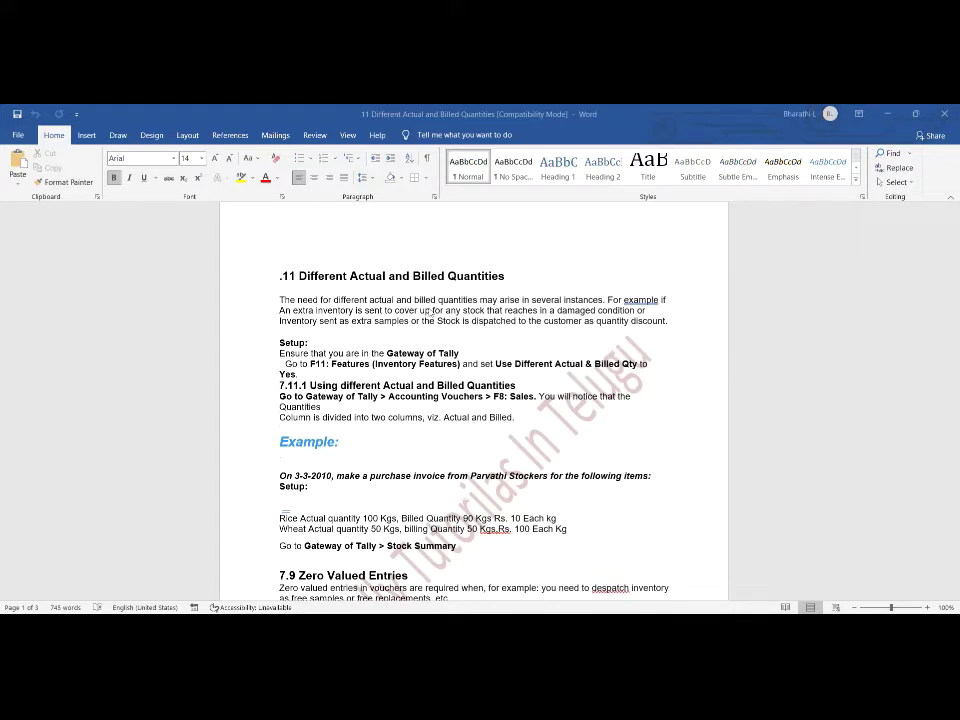
scroll(431, 320, "down", 3)
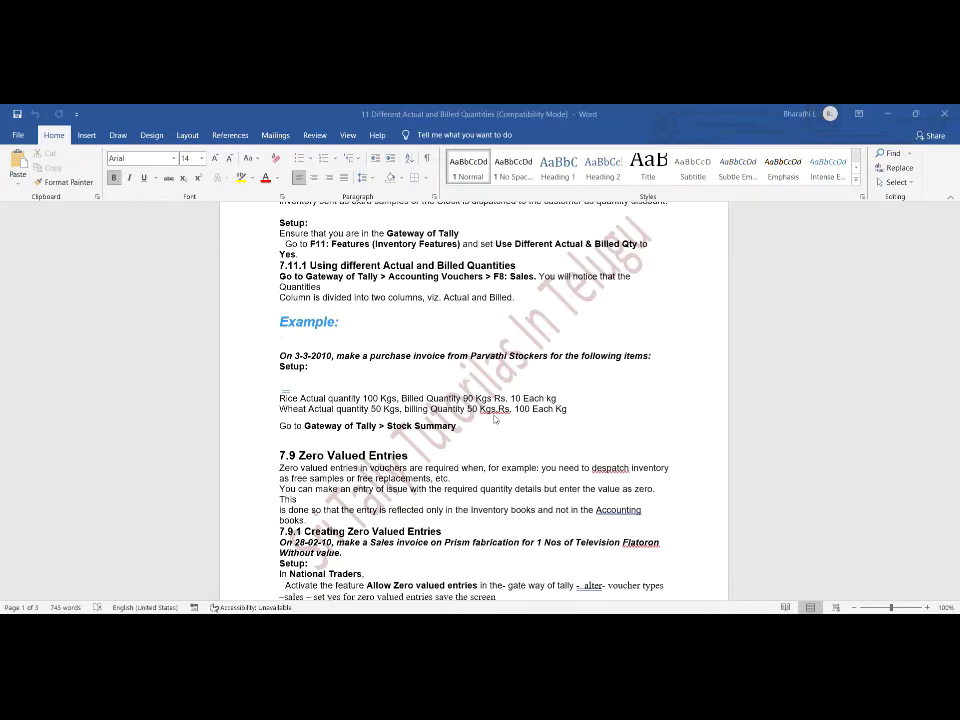
Scroll the Word notes back to section 7.11 Different Actual and Billed Quantities
scroll(494, 419, "up", 2)
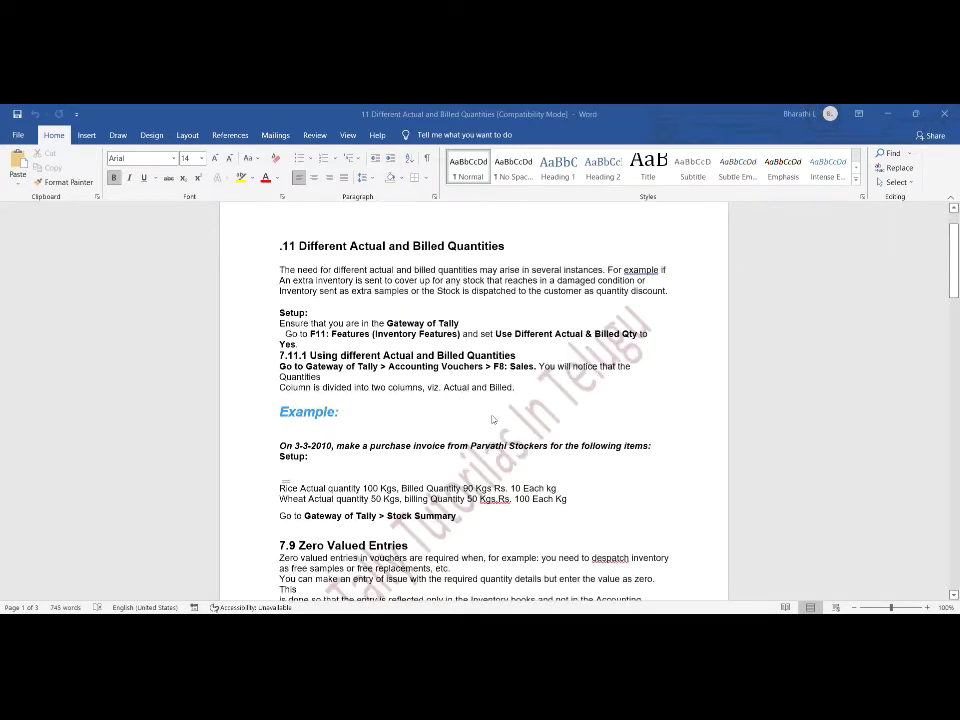
scroll(491, 419, "down", 1)
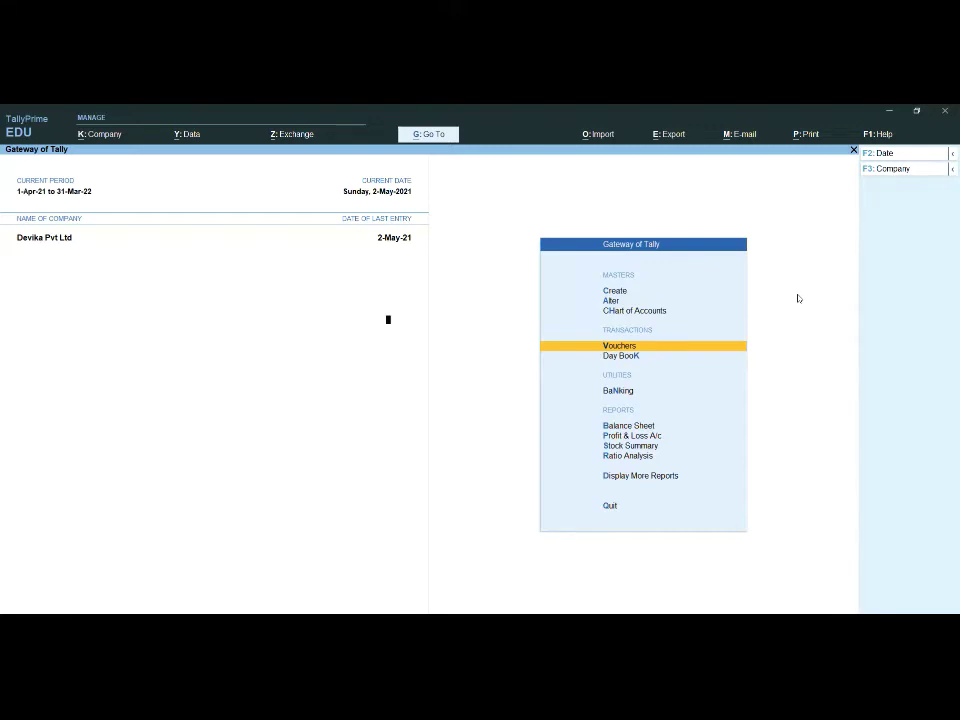
In F11 features, set Use separate Actual and Billed Quantity columns to Yes and save
key("F11")
key("Return")
key("Return")
key("Return")
key("Return")
key("Return")
key("Return")
key("Return")
key("Return")
key("Return")
key("Return")
key("Return")
key("Return")
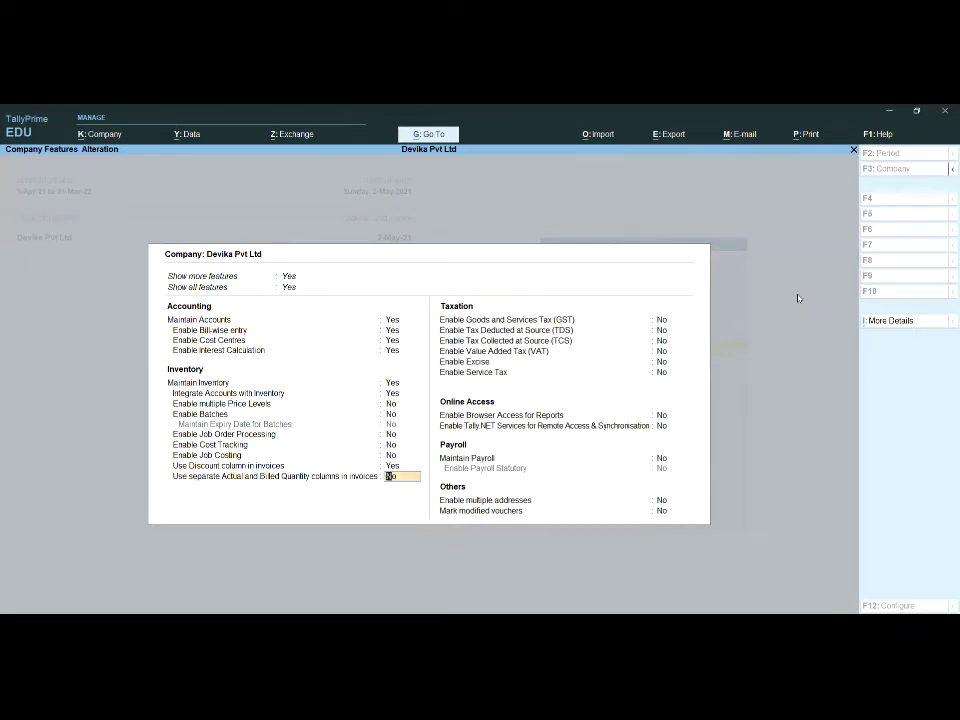
type("yes")
key("Return")
key("ctrl+a")
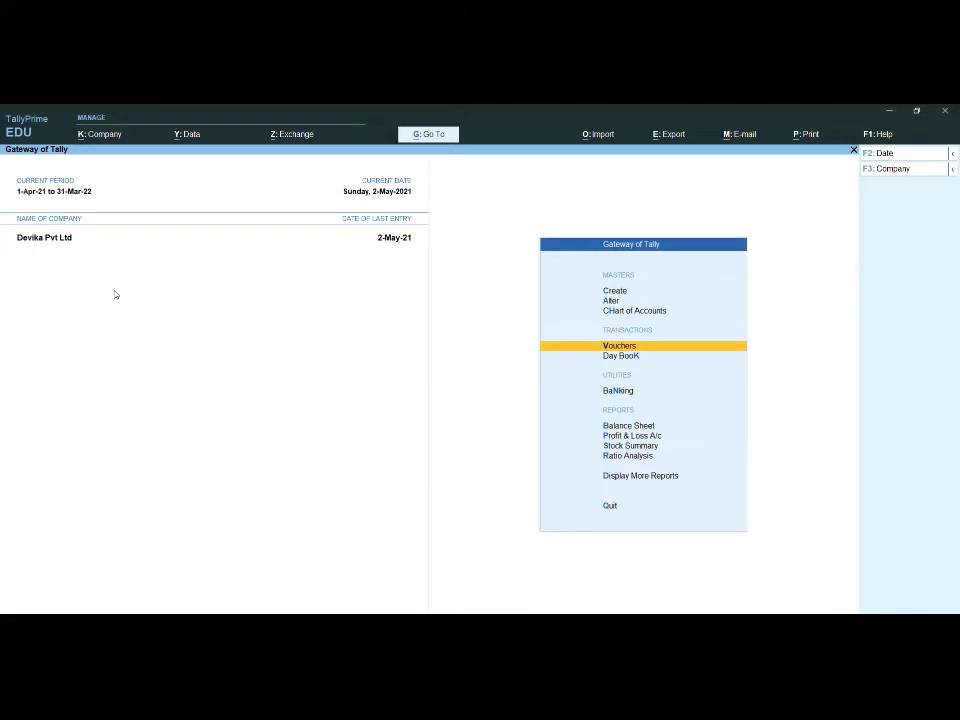
Start Sales voucher 11 with Suguna Moters as party, skipping the dispatch details
left_click(630, 347)
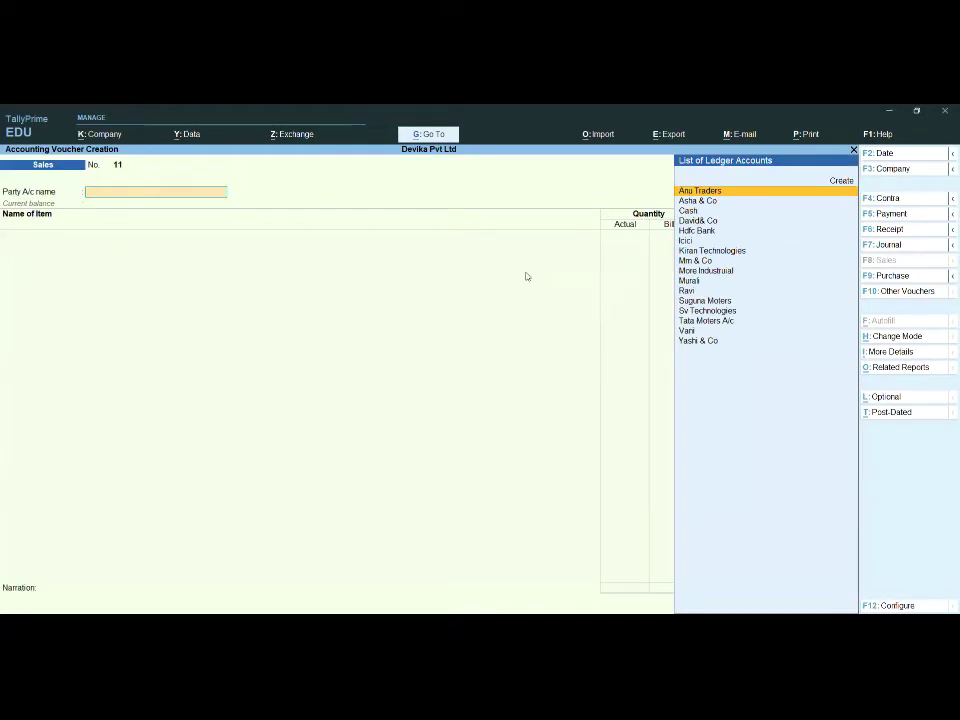
key("Down")
key("Down")
key("Down")
key("Down")
key("Down")
key("Down")
key("Down")
key("Down")
key("Down")
key("Down")
key("Down")
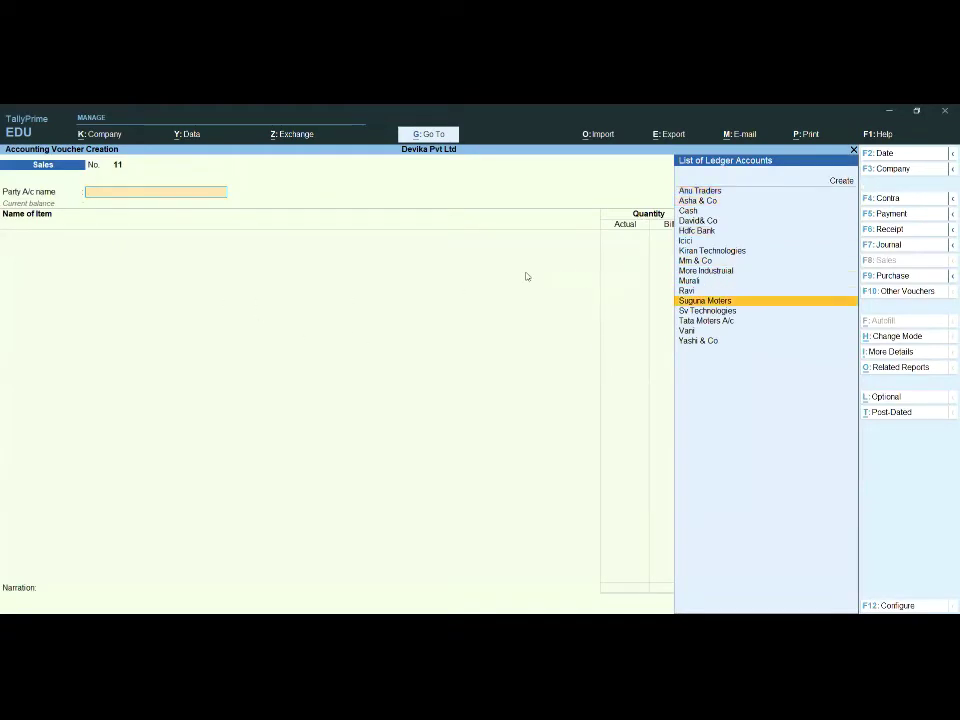
key("Down")
key("Up")
key("Return")
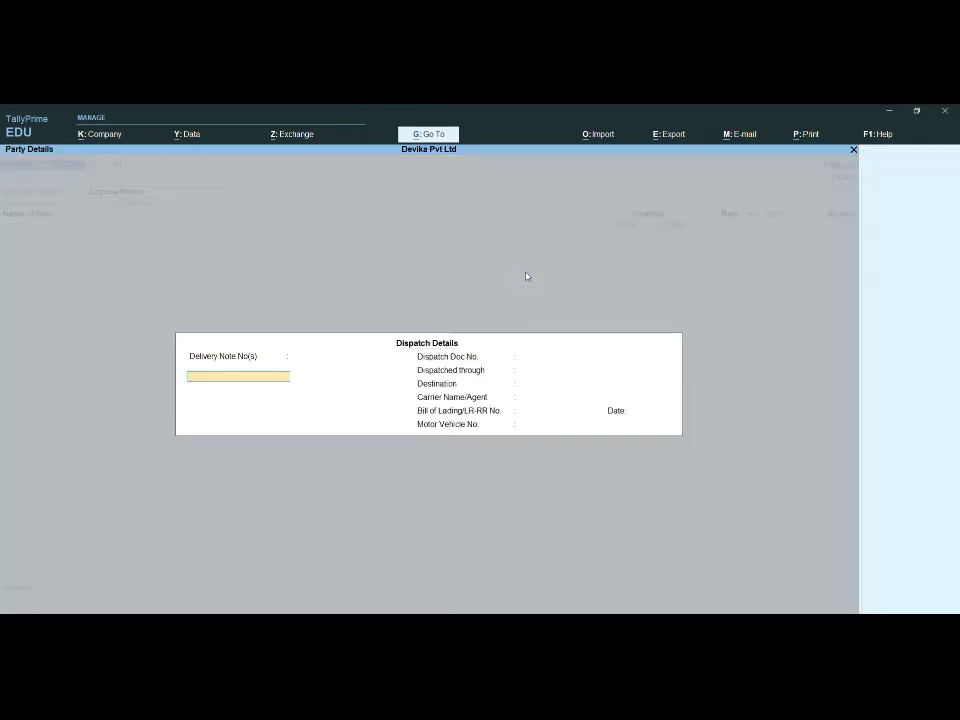
key("Return")
key("Return")
key("Return")
key("Return")
key("Return")
key("Return")
key("Return")
key("Return")
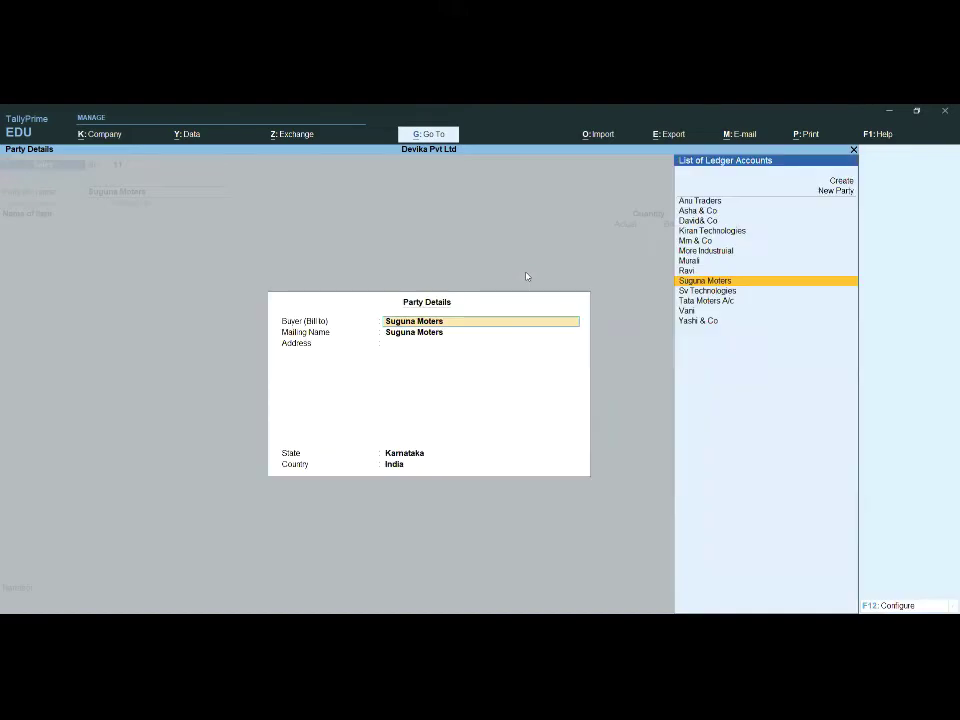
key("Return")
key("Return")
key("Return")
key("Return")
key("Return")
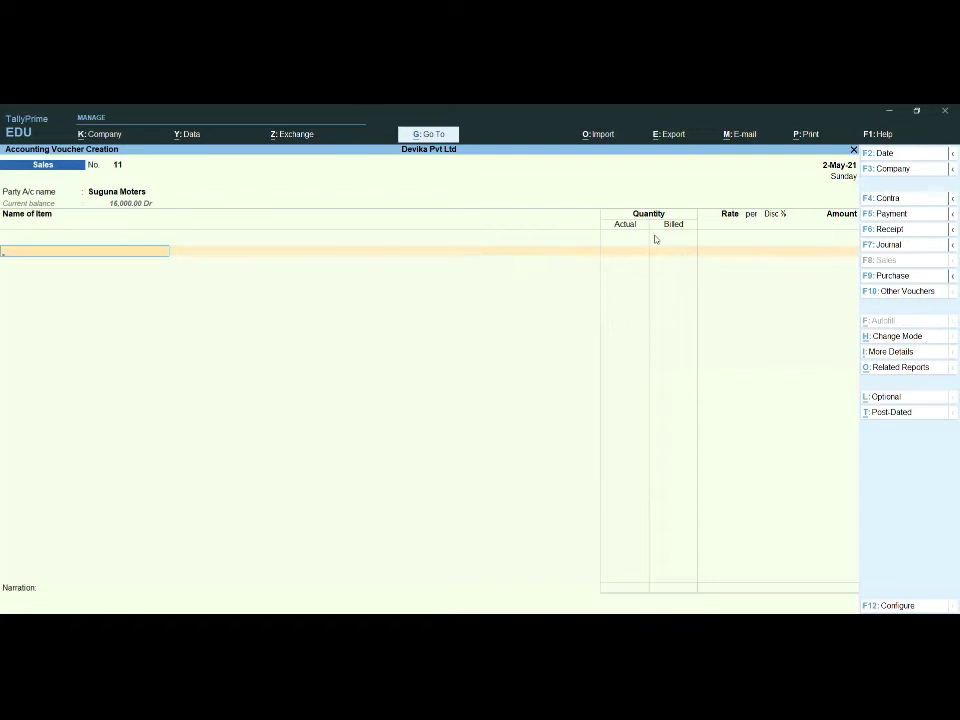
Select Rice and enter an actual quantity of 100 kgs, dismissing the negative stock warning
type("M")
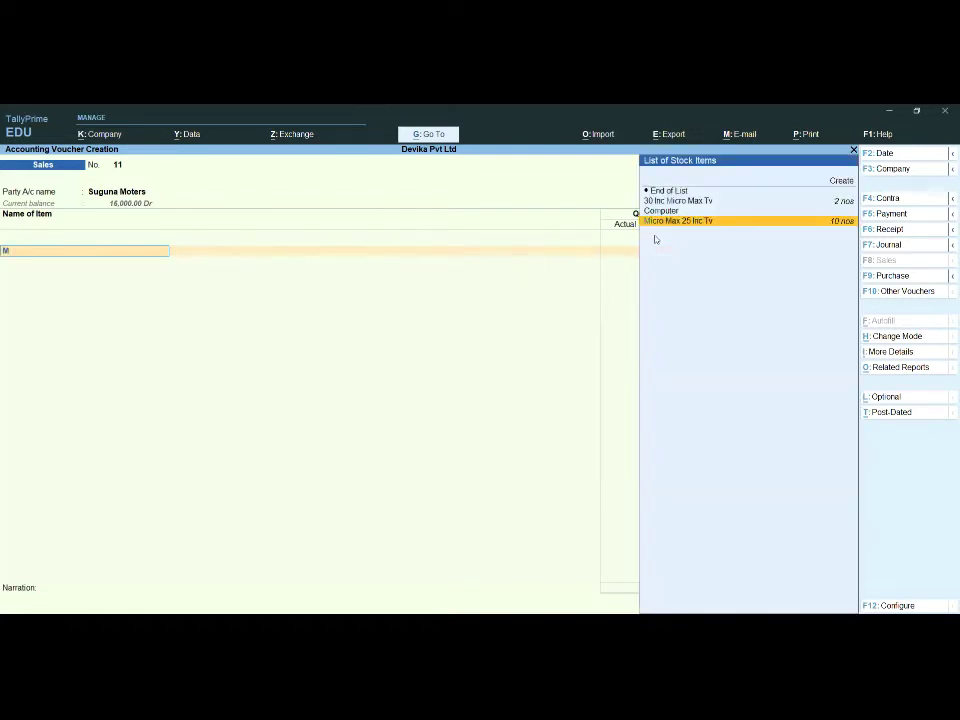
key("BackSpace")
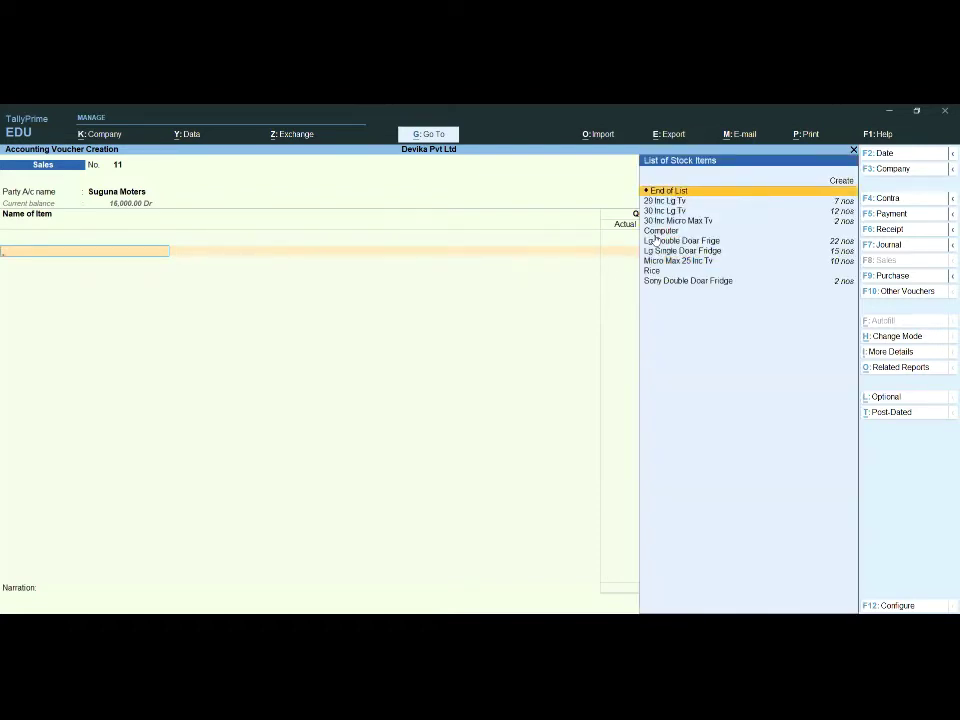
key("Down")
key("Down")
key("Down")
key("Down")
key("Down")
key("Down")
key("Down")
key("Down")
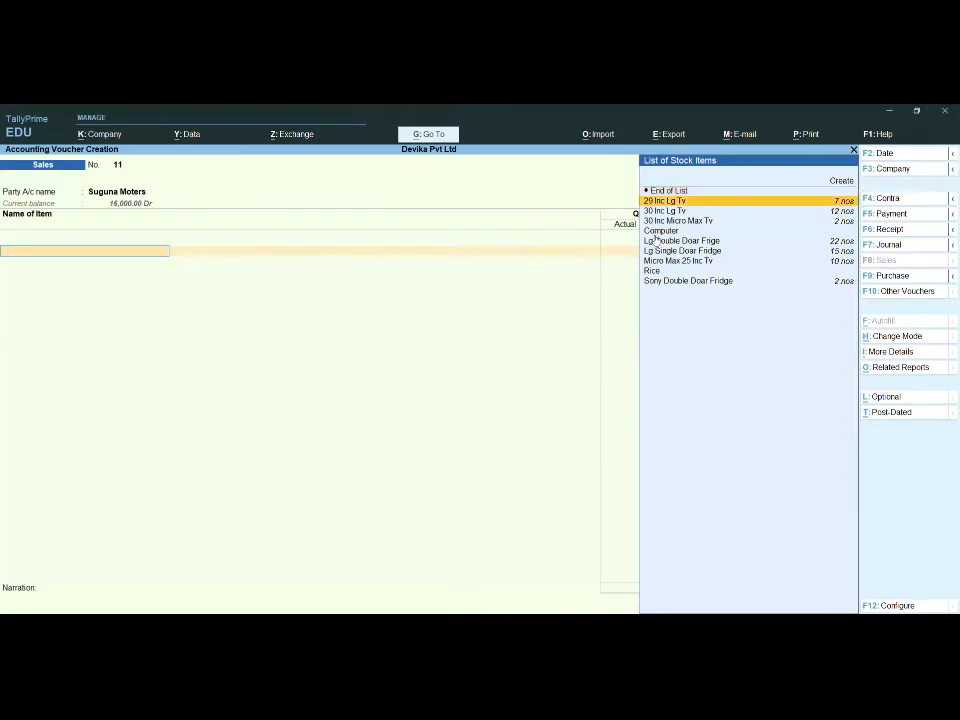
key("Return")
type("1")
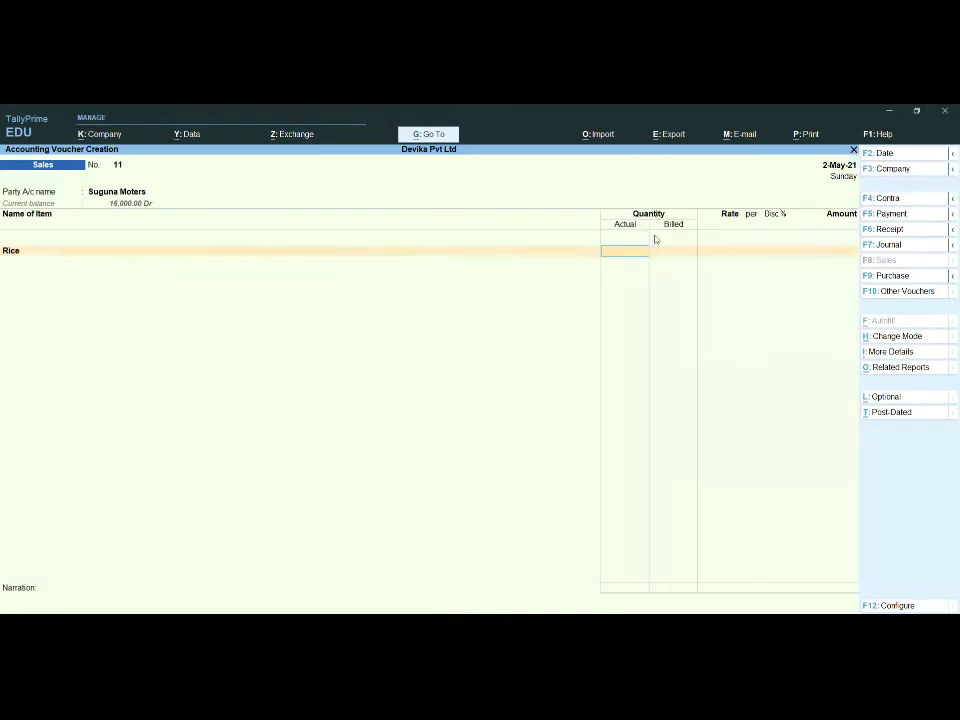
type("00")
key("Return")
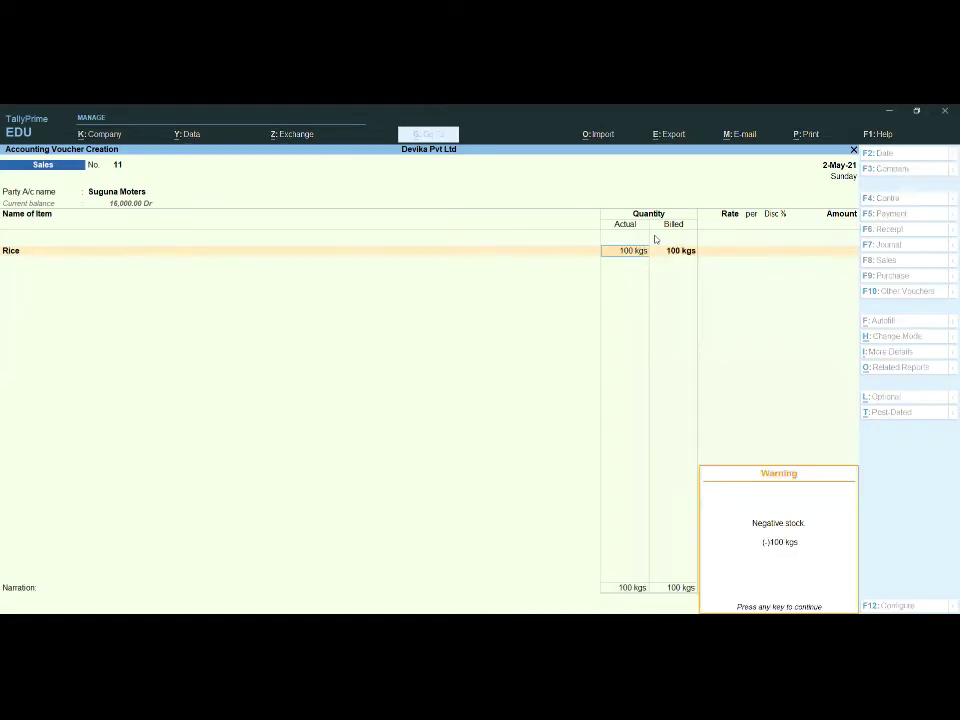
key("Return")
Enter 90 kgs billed at rate 50 for 4,500.00, posted to Sales A/c
type("90")
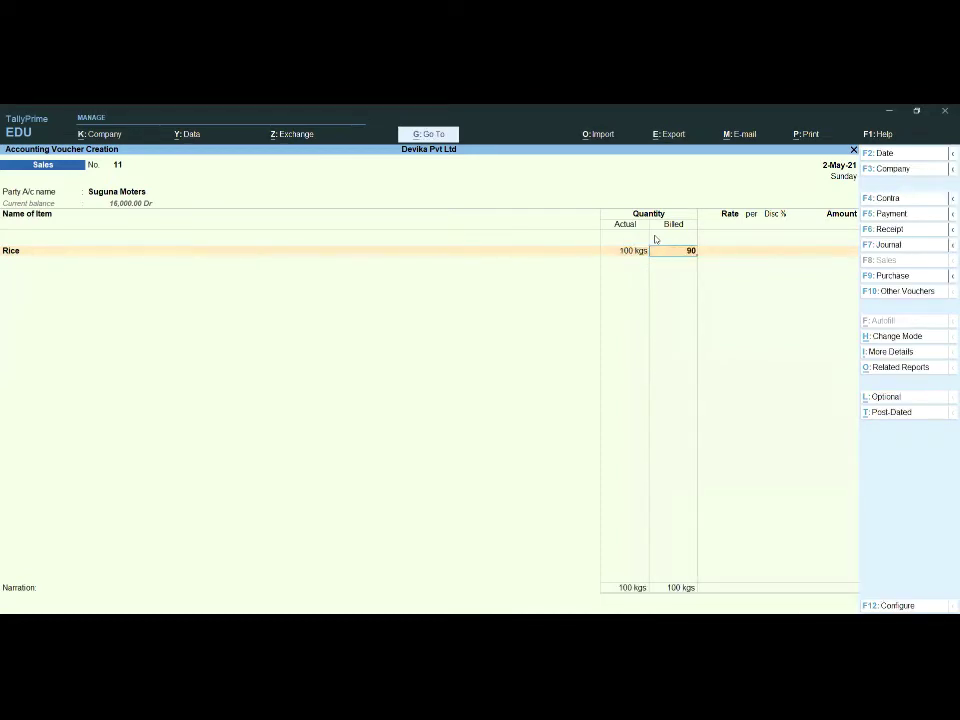
key("Return")
key("Return")
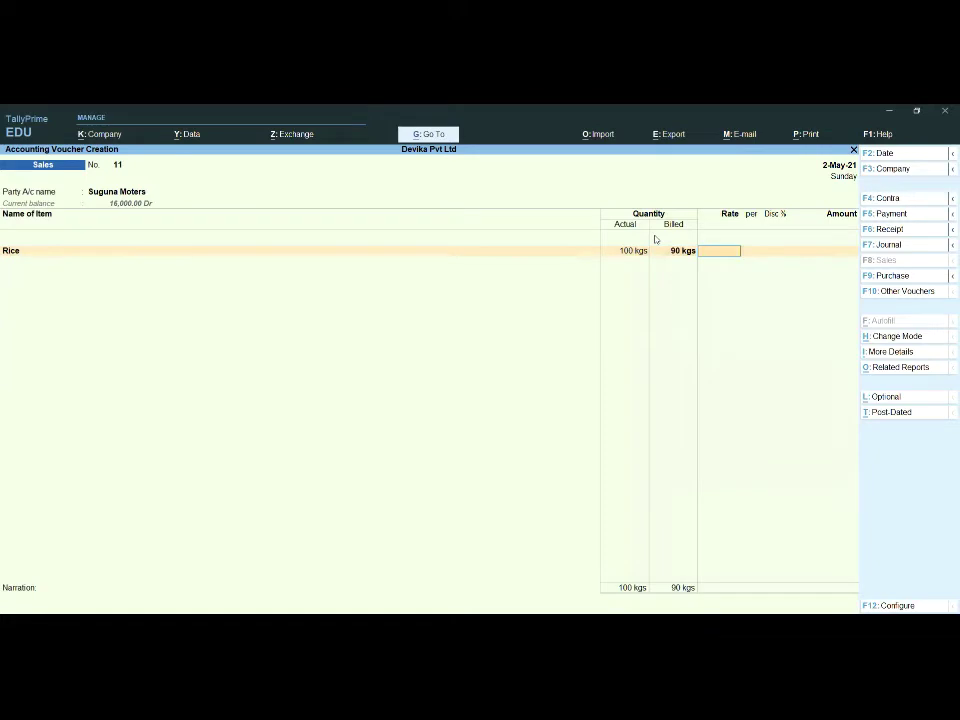
type("50")
key("Return")
key("Return")
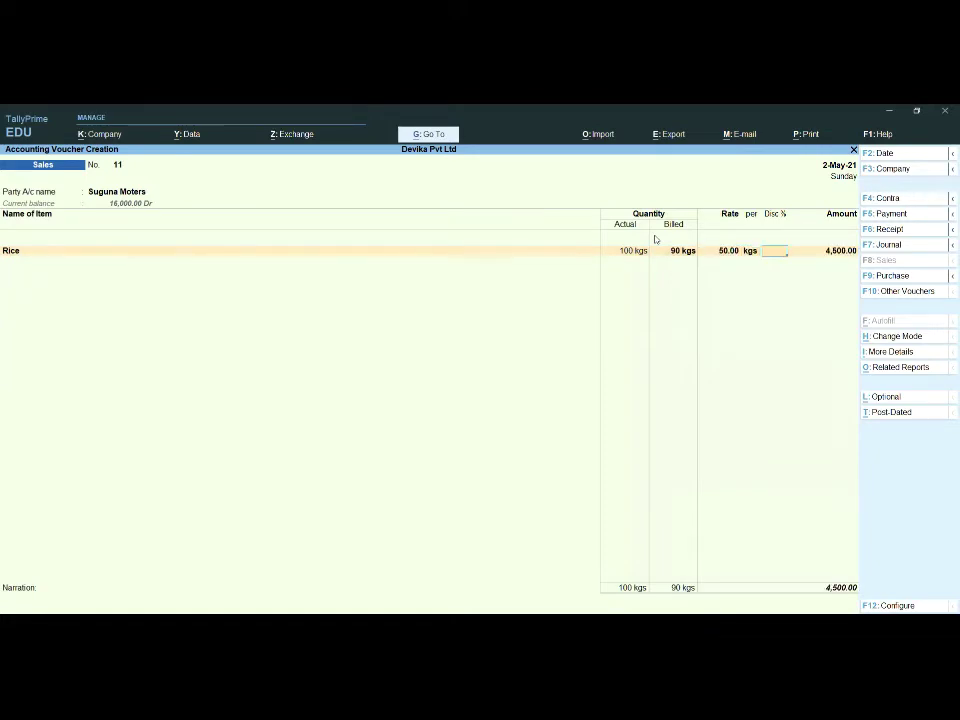
key("Return")
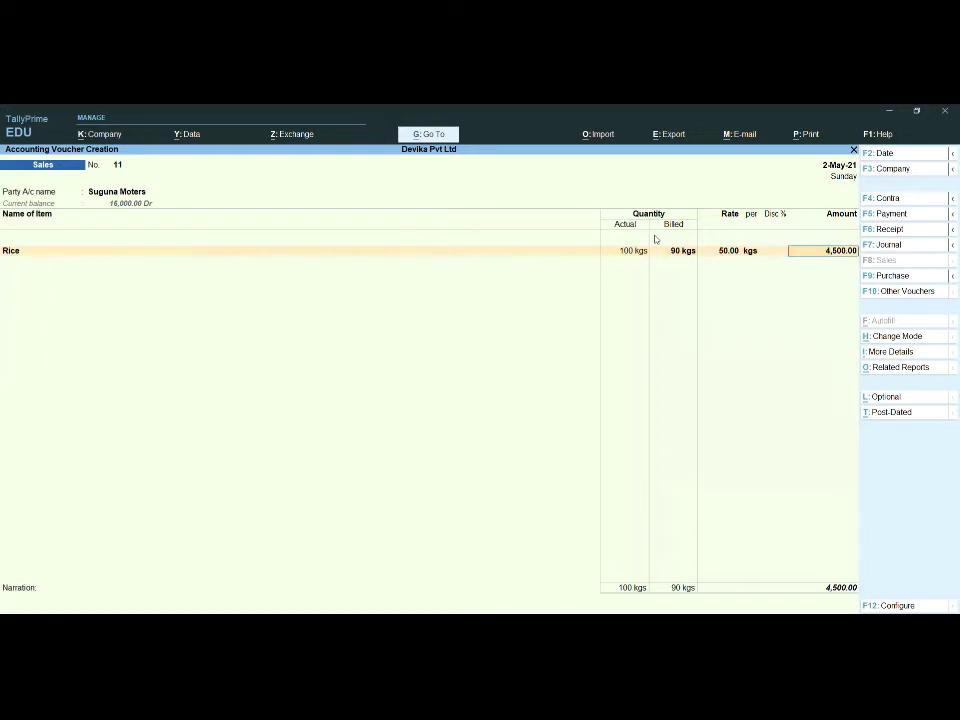
key("Return")
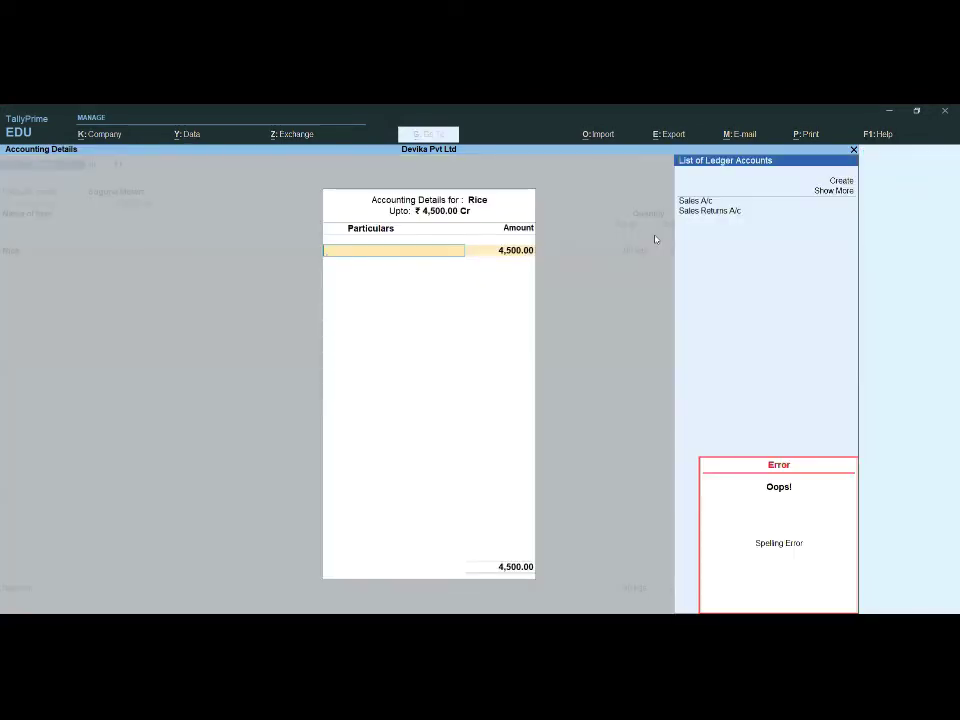
key("Return")
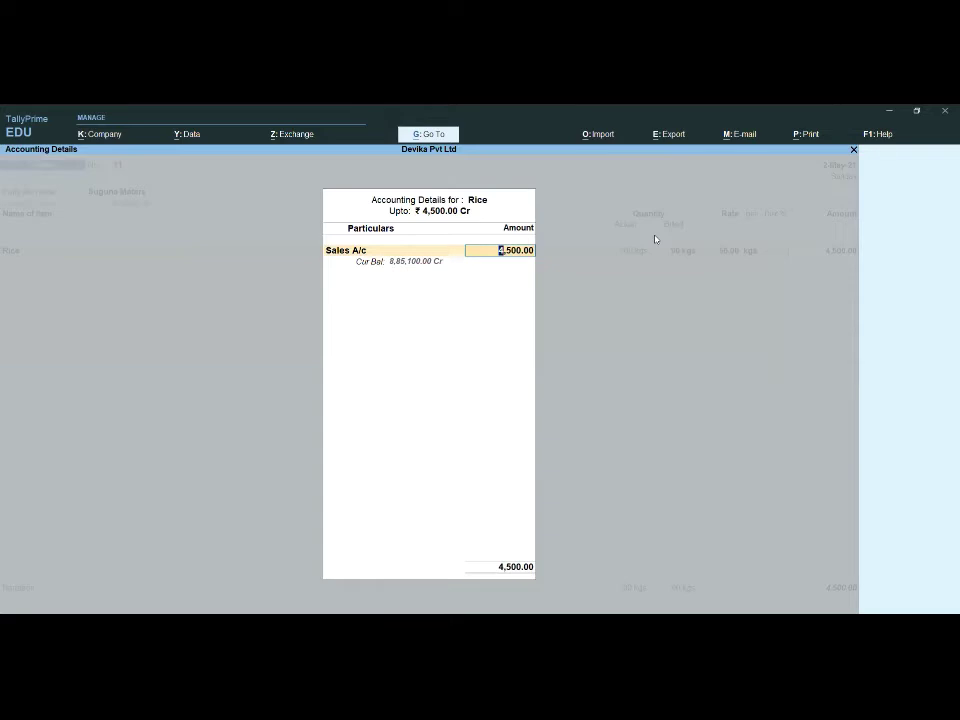
key("Return")
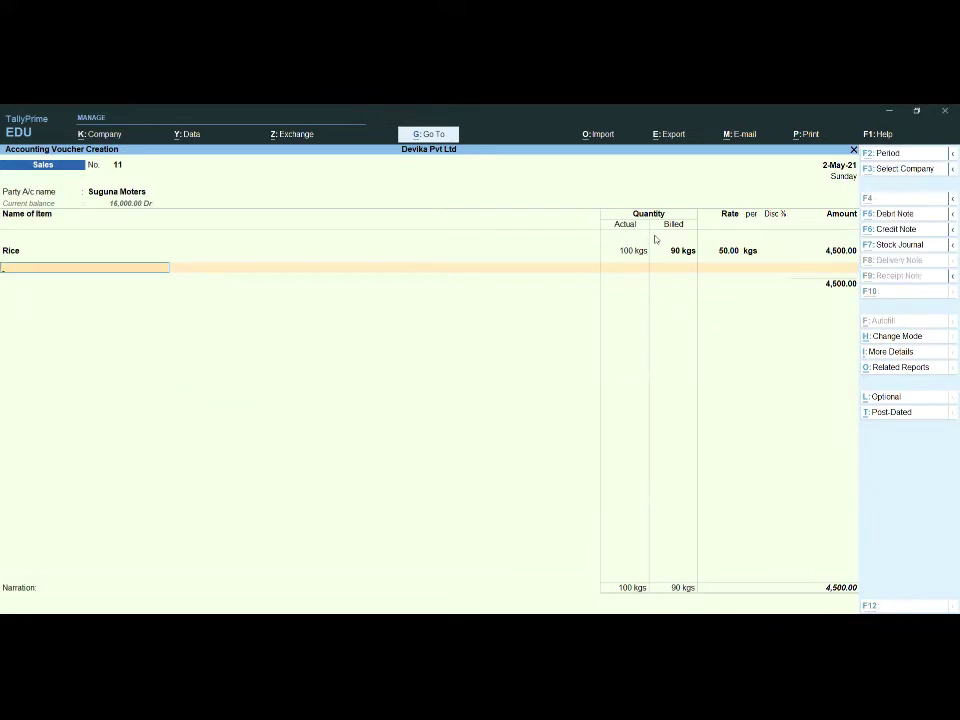
Create a new stock item Dhal under Primary with unit kgs
key("alt+c")
type("Dhal")
key("Return")
key("Return")
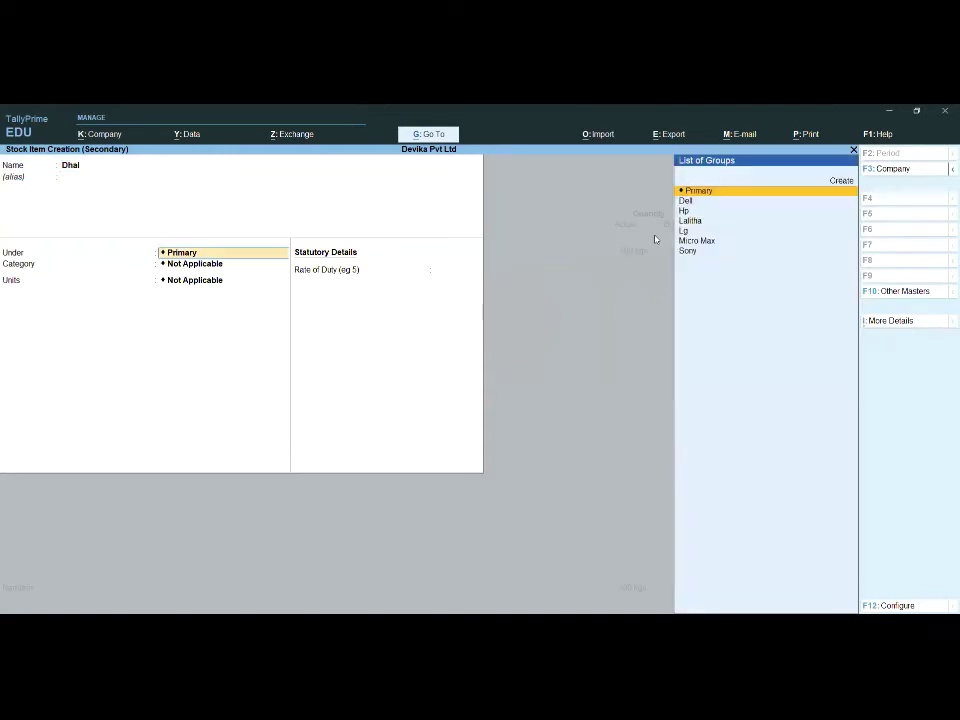
key("Return")
key("Return")
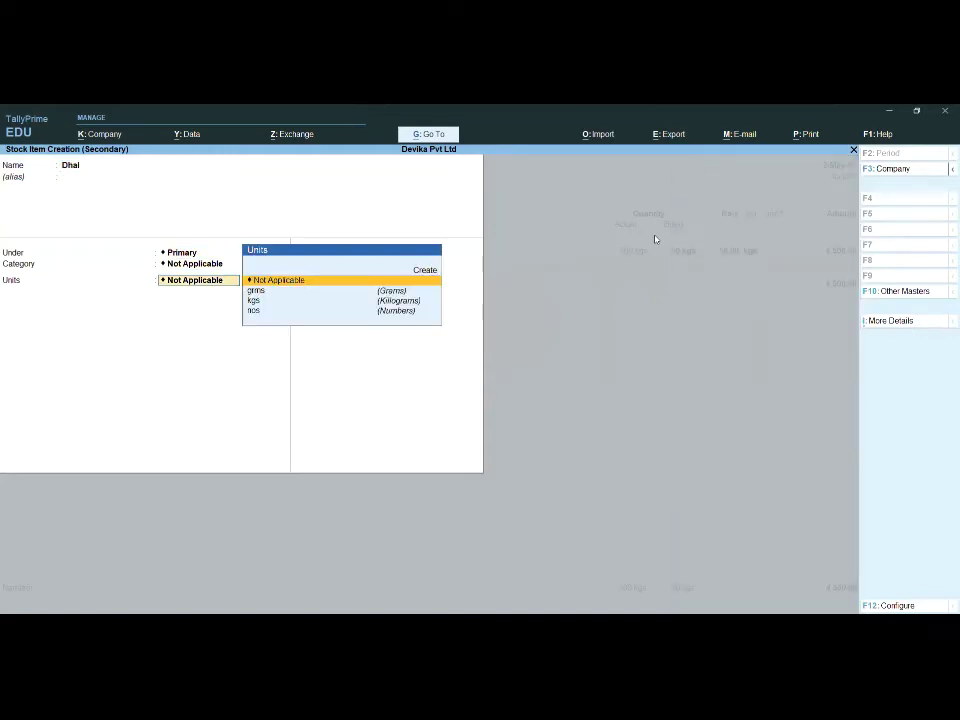
key("Down")
key("Down")
key("Up")
key("Return")
key("Return")
key("Return")
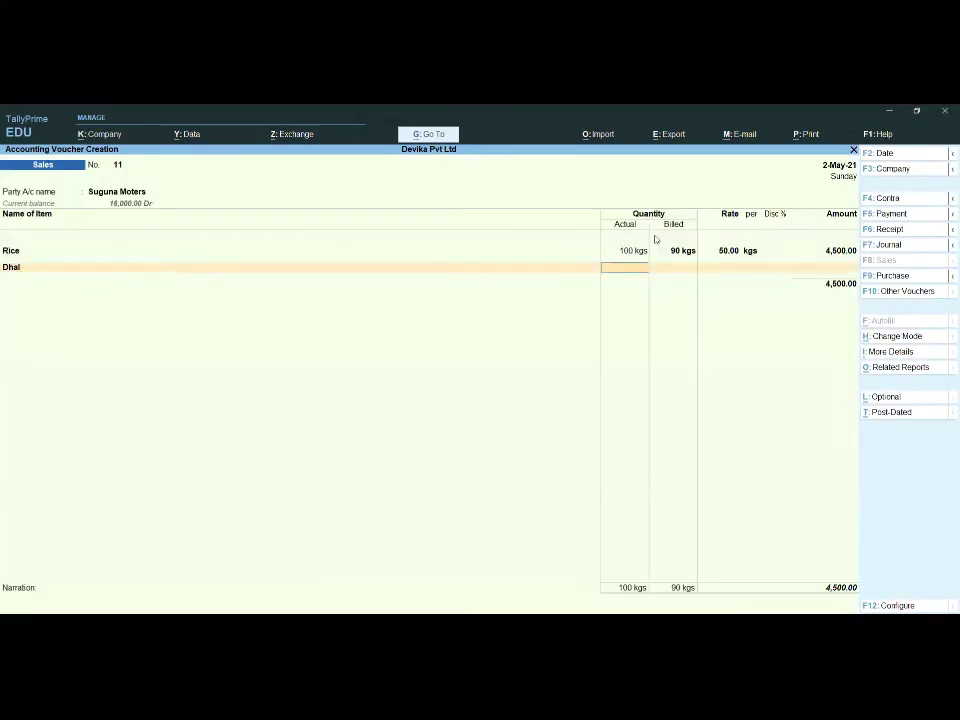
Enter Dhal as 50 kgs actual and 45 kgs billed at rate 100.00 (4,500.00)
type("50")
key("Return")
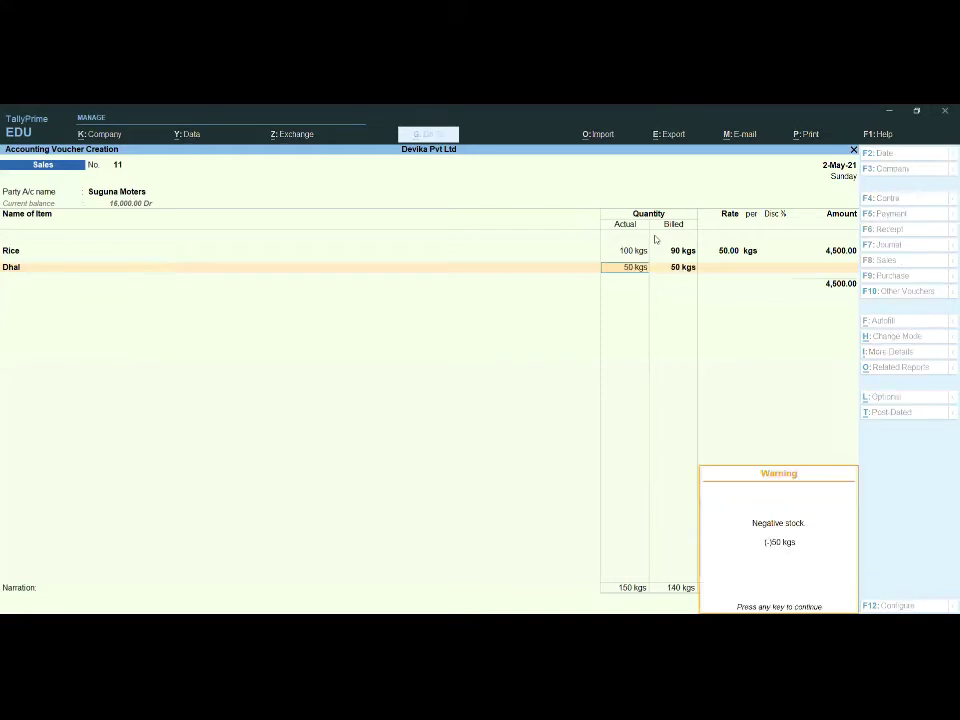
key("Return")
type("45")
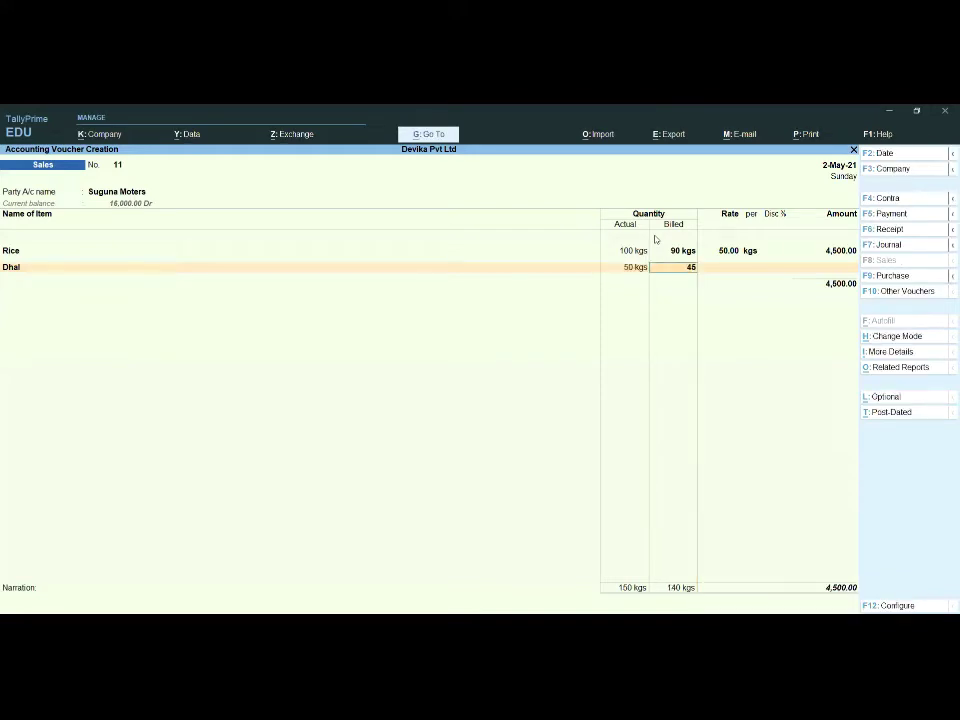
key("Return")
key("Return")
type("100")
key("Return")
key("Return")
key("Return")
key("Return")
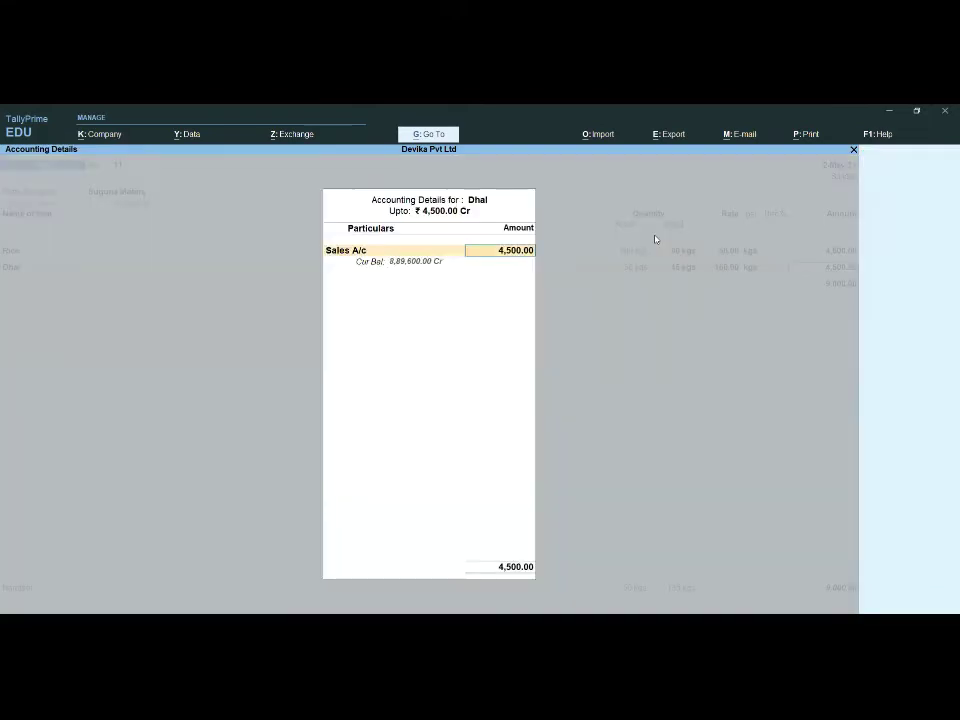
key("Return")
key("Return")
key("Return")
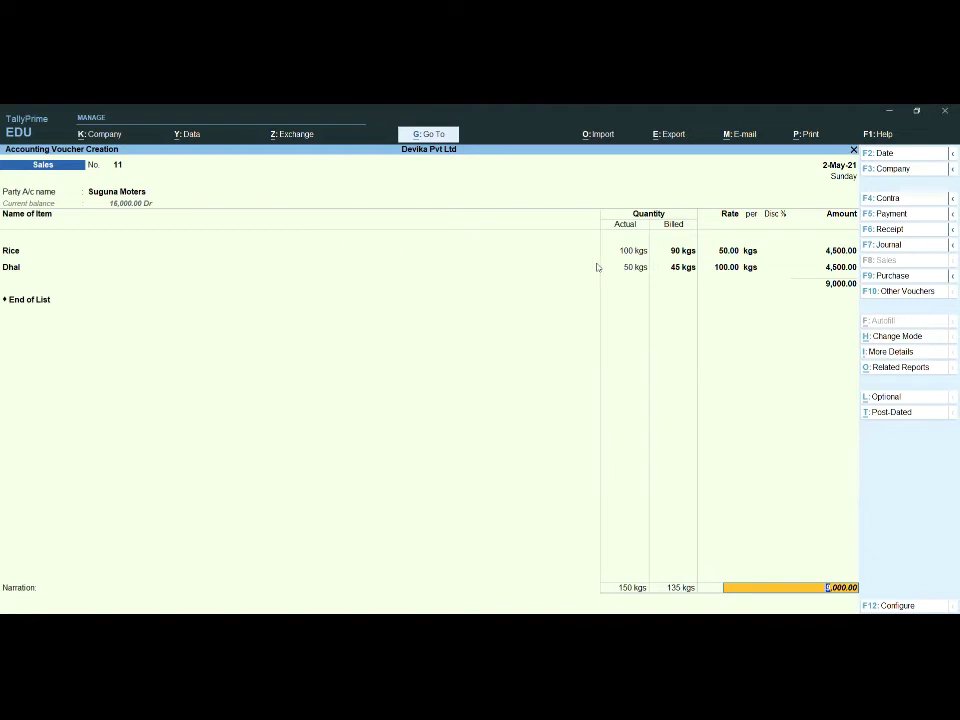
Record voucher 11's 9,000.00 total as a New Ref bill and save it
key("Return")
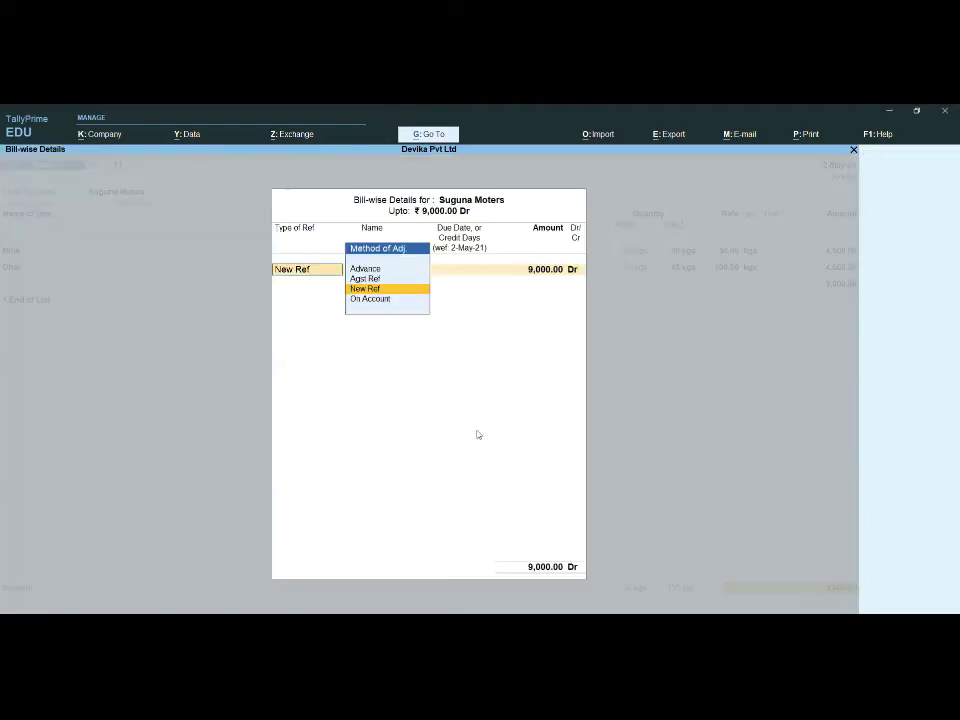
key("Return")
key("Return")
key("Return")
key("Return")
key("Return")
key("Return")
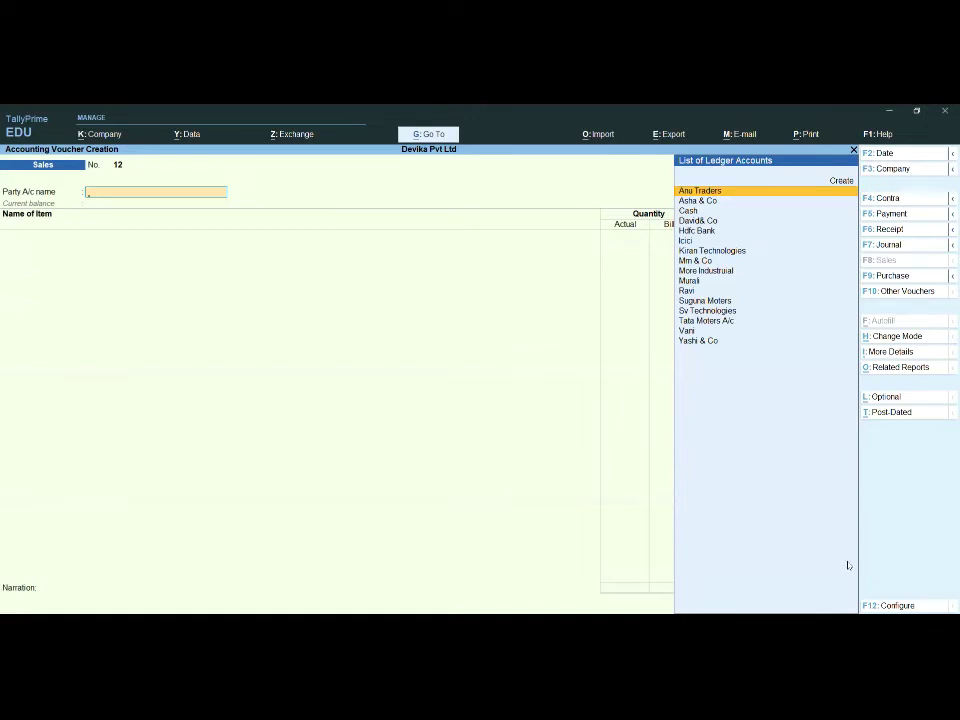
Turn off separate Actual and Billed Quantity columns in company features
key("F11")
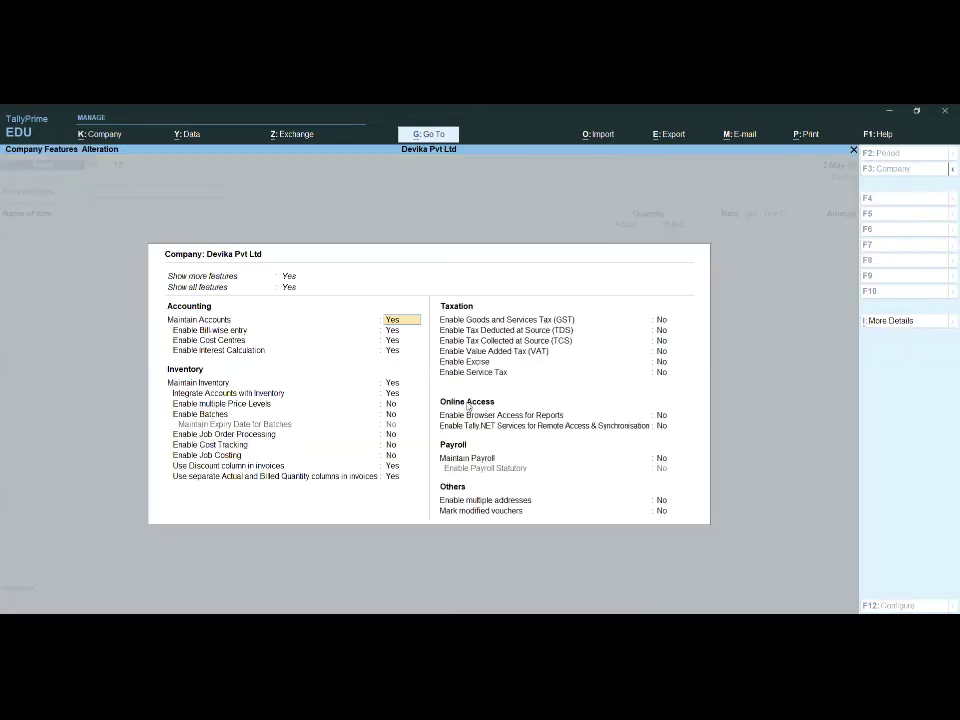
key("Down")
key("Down")
key("Down")
key("Down")
key("Down")
key("Down")
key("Down")
key("Down")
key("Down")
key("Down")
key("Down")
key("Down")
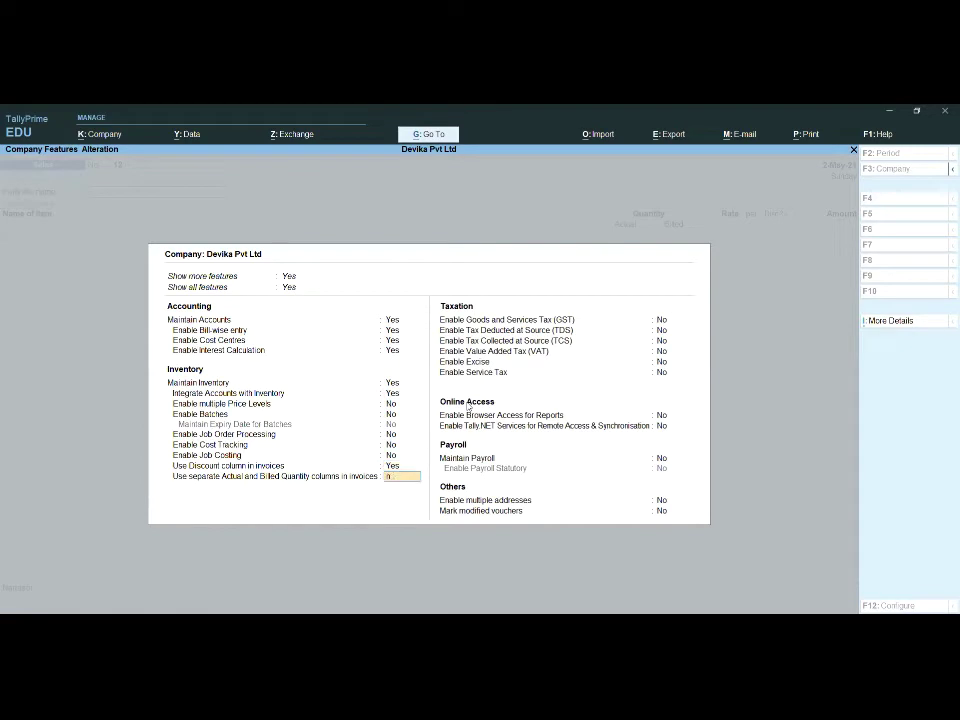
key("n")
key("ctrl+a")
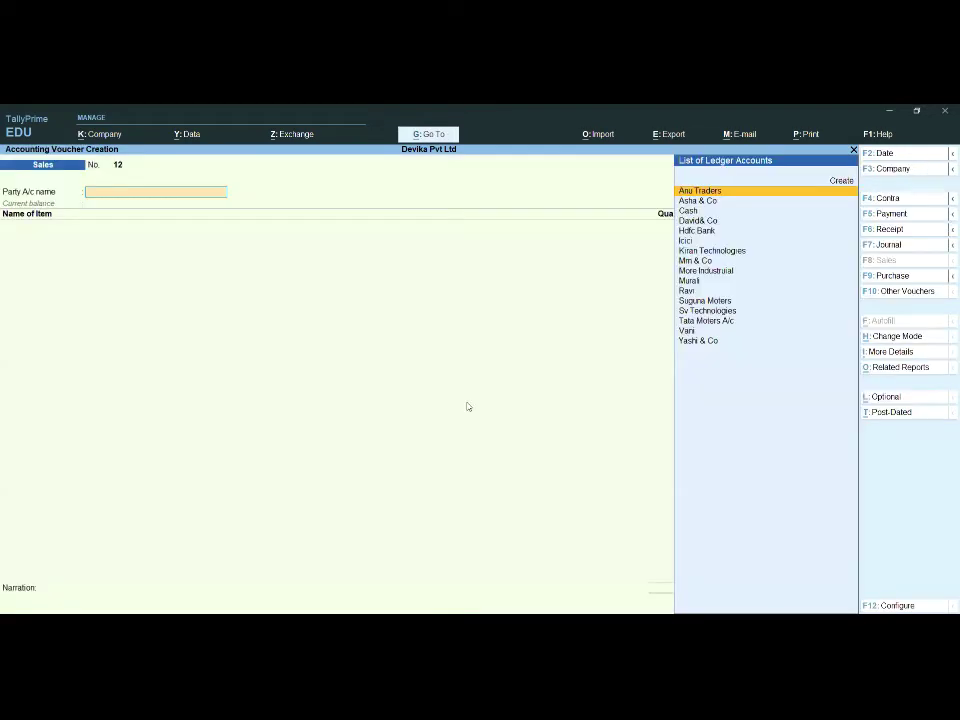
Pick Anu Traders as party, then quit unsaved voucher 12 to the Gateway of Tally
key("Return")
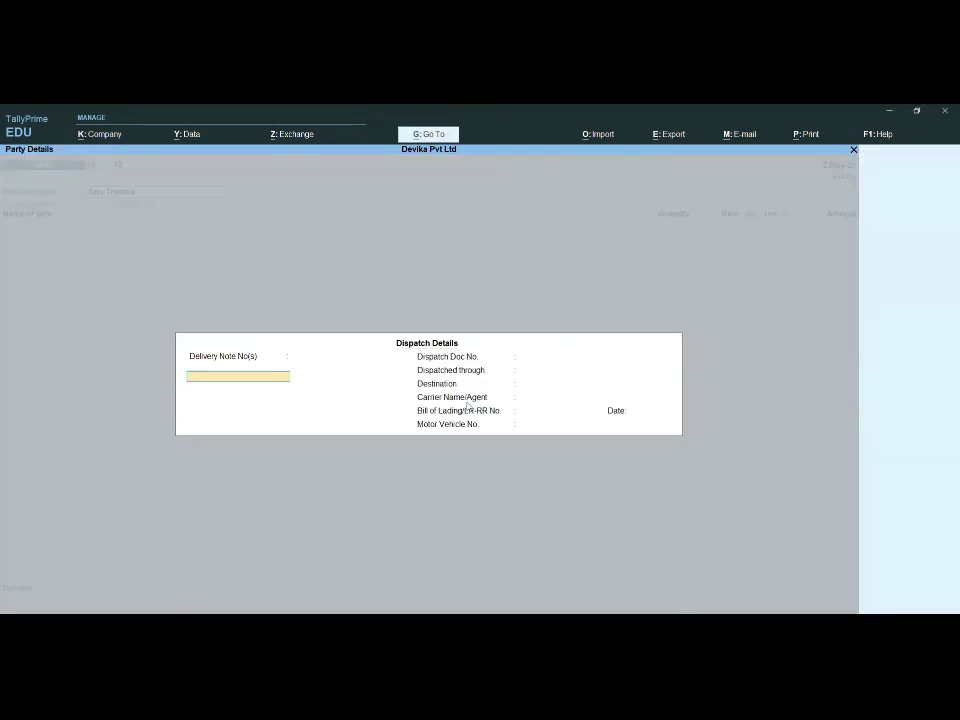
key("ctrl+a")
key("ctrl+a")
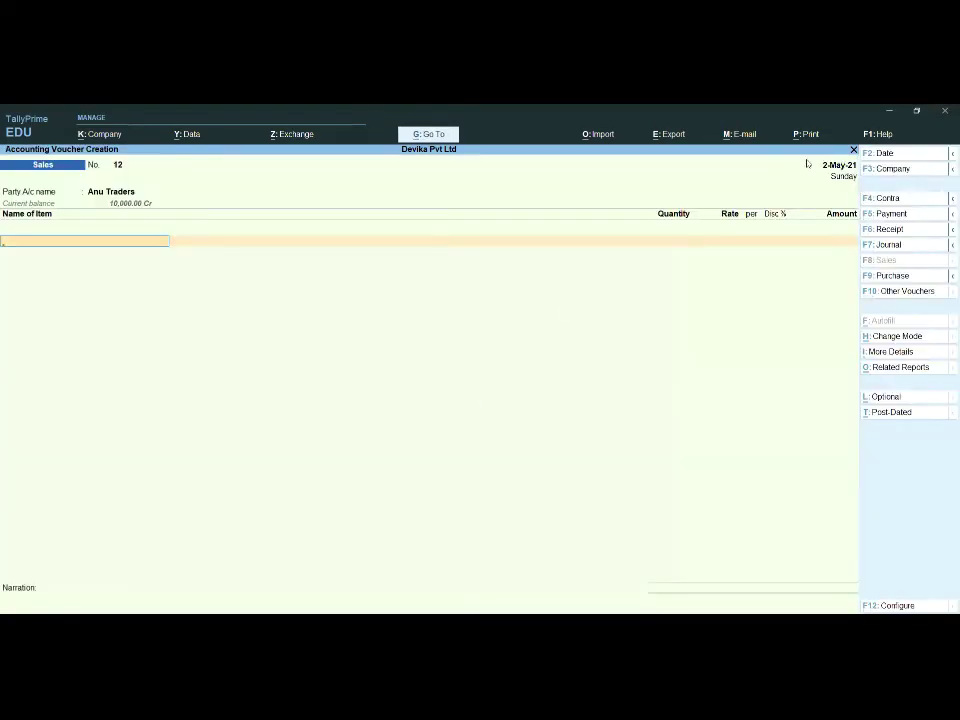
key("Escape")
key("y")
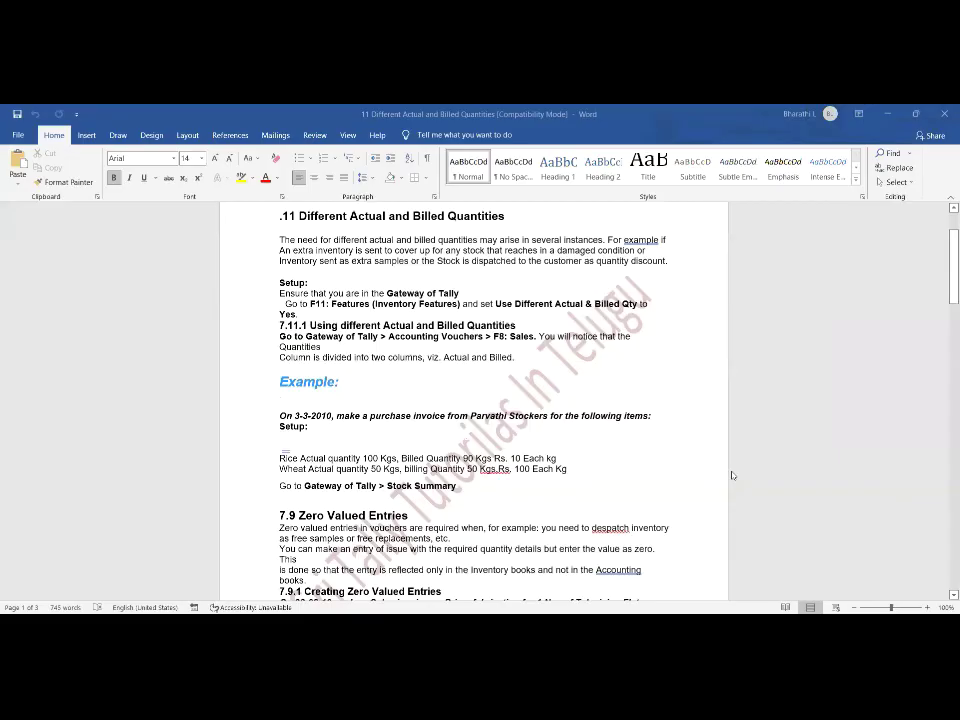
Scroll the Word notes past the 7.11 example to the 7.9 Zero Valued Entries section
scroll(731, 475, "up", 2)
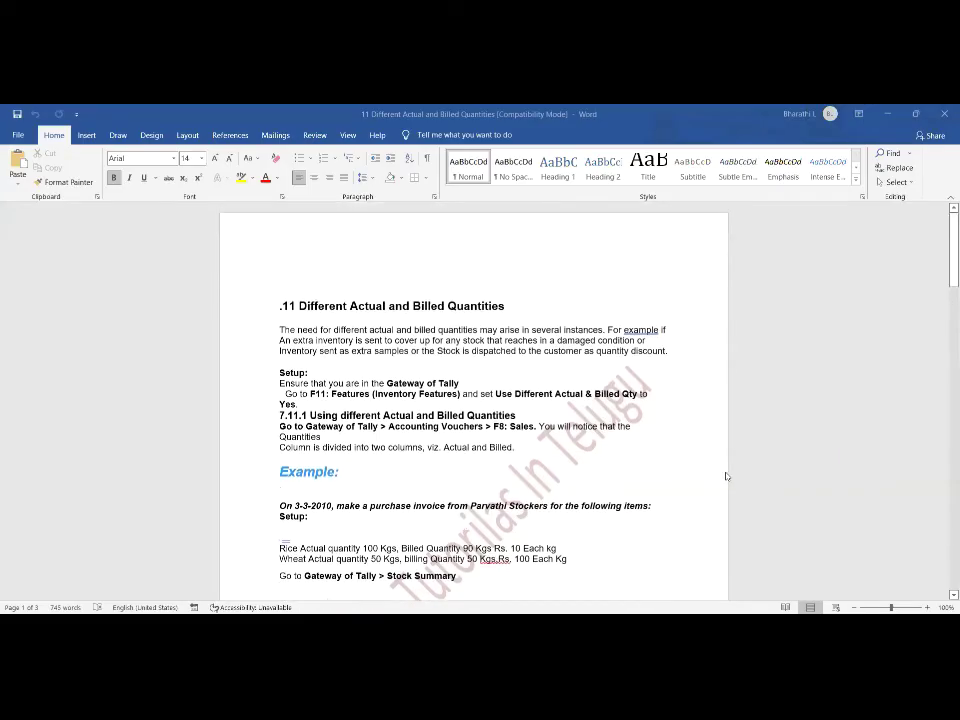
scroll(591, 456, "down", 2)
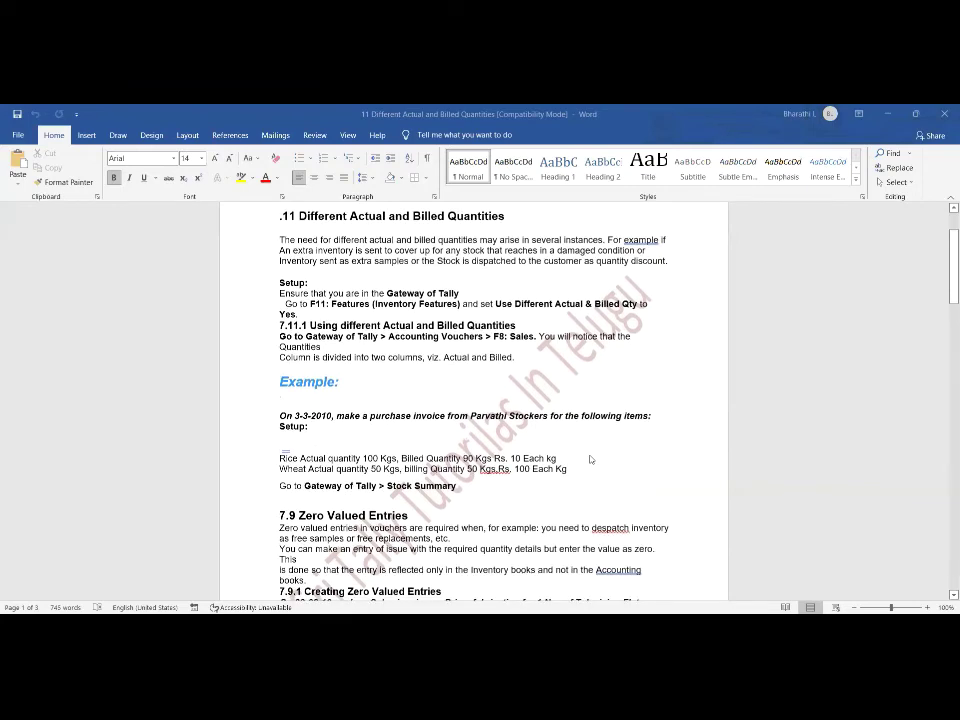
scroll(591, 458, "down", 4)
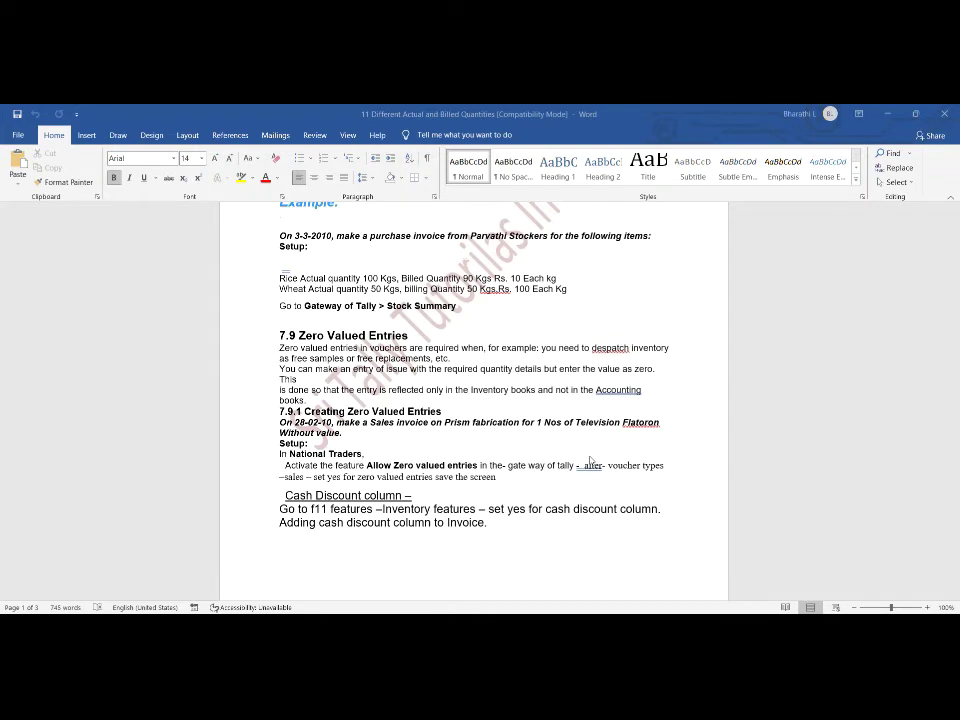
Scroll the Word notes on zero valued entries toward the Cash Discount section
scroll(600, 470, "down", 2)
scroll(624, 497, "up", 1)
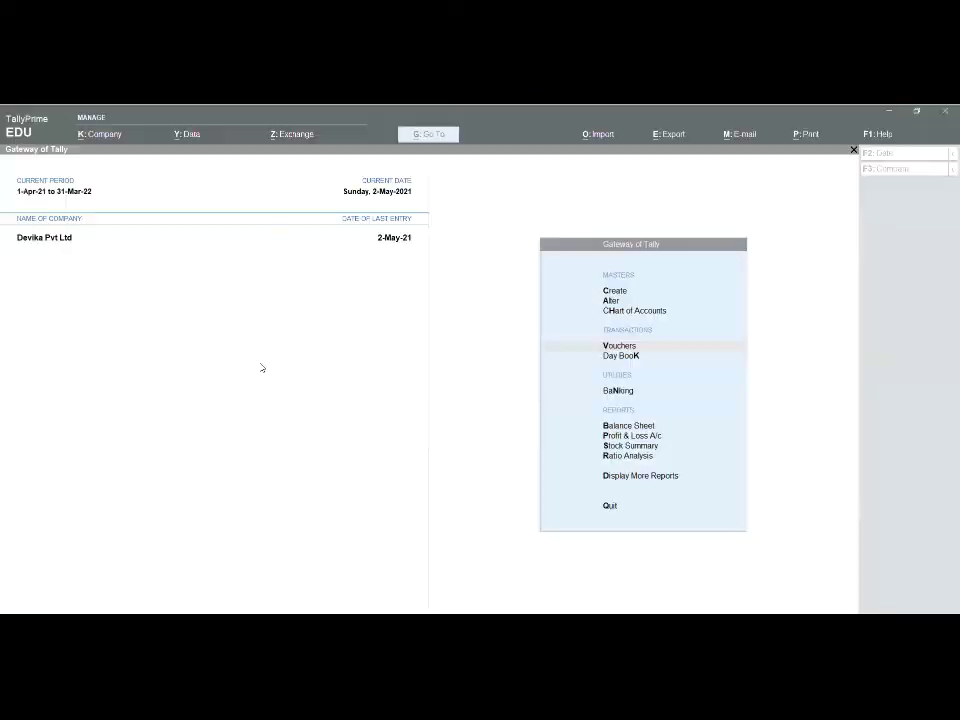
Start a new sales voucher with Kiran Technologies as the party
left_click(750, 326)
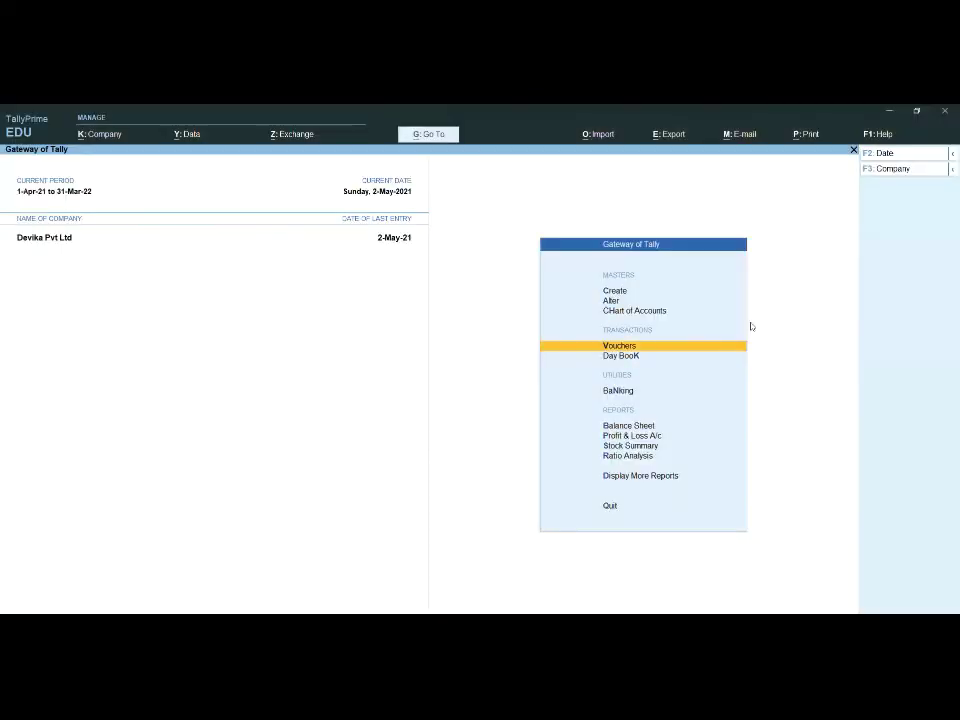
left_click(637, 348)
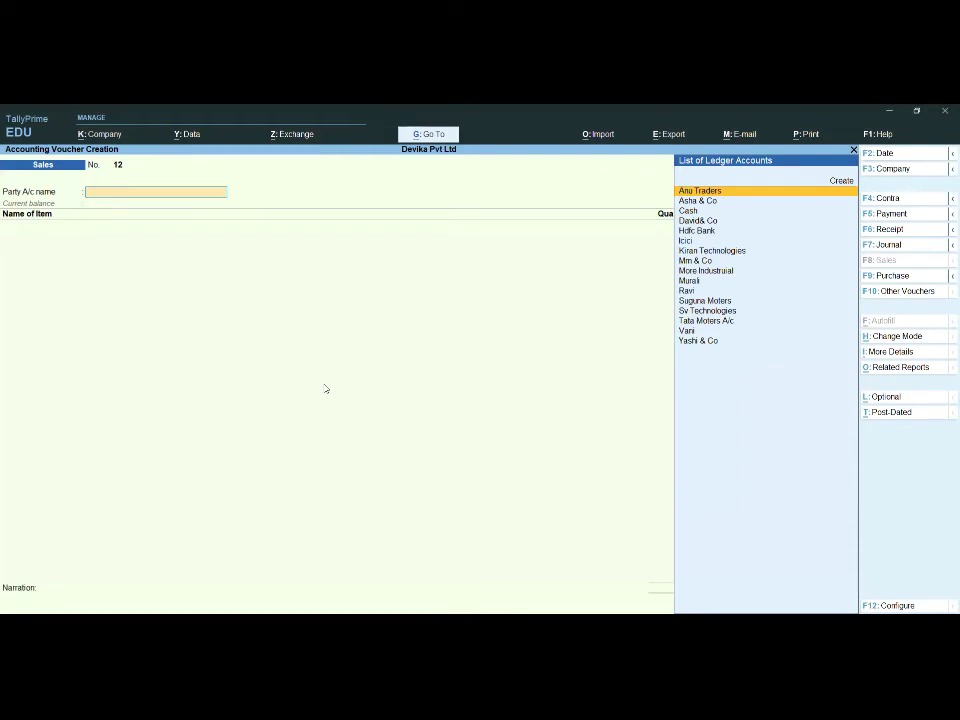
key("Down")
key("Down")
key("Down")
key("Down")
key("Down")
key("Down")
key("Return")
key("Return")
key("Return")
key("Return")
key("Return")
key("Return")
key("Return")
key("Return")
key("Return")
key("Return")
key("Return")
key("Return")
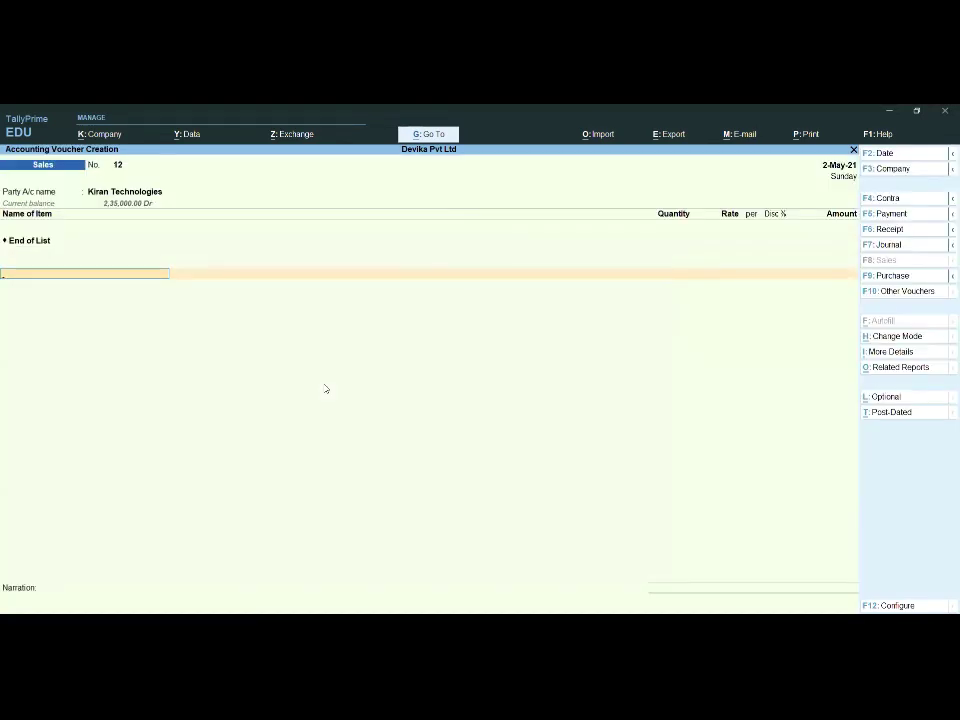
Add 1 nos 29 Inc Lg Tv at rate 0 and leave after the 'No Entries' error
key("Down")
key("Down")
key("Down")
key("Down")
key("Down")
key("Down")
key("Up")
key("Up")
key("Up")
key("Up")
key("Up")
key("Up")
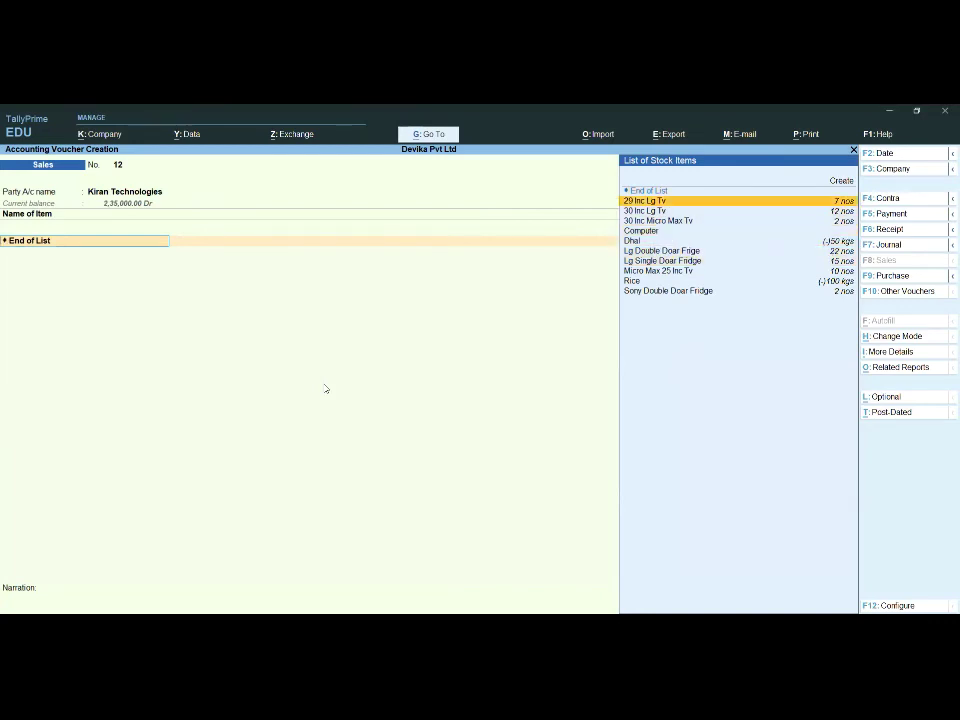
key("Return")
type("1")
key("Return")
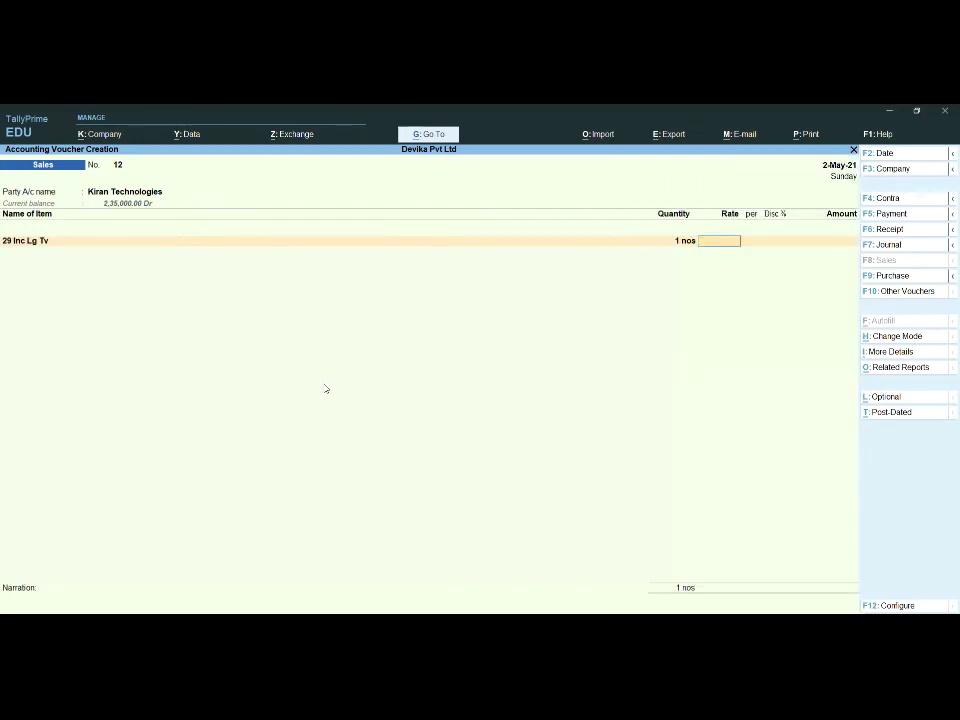
type("0")
key("Return")
key("Return")
key("Return")
key("Return")
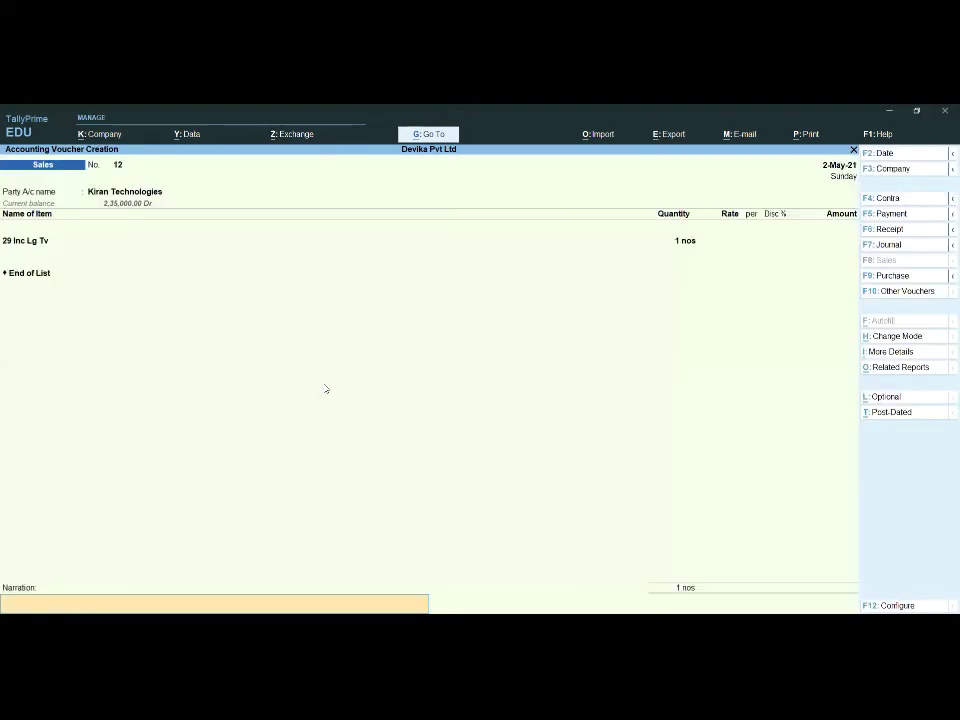
key("Return")
key("Return")
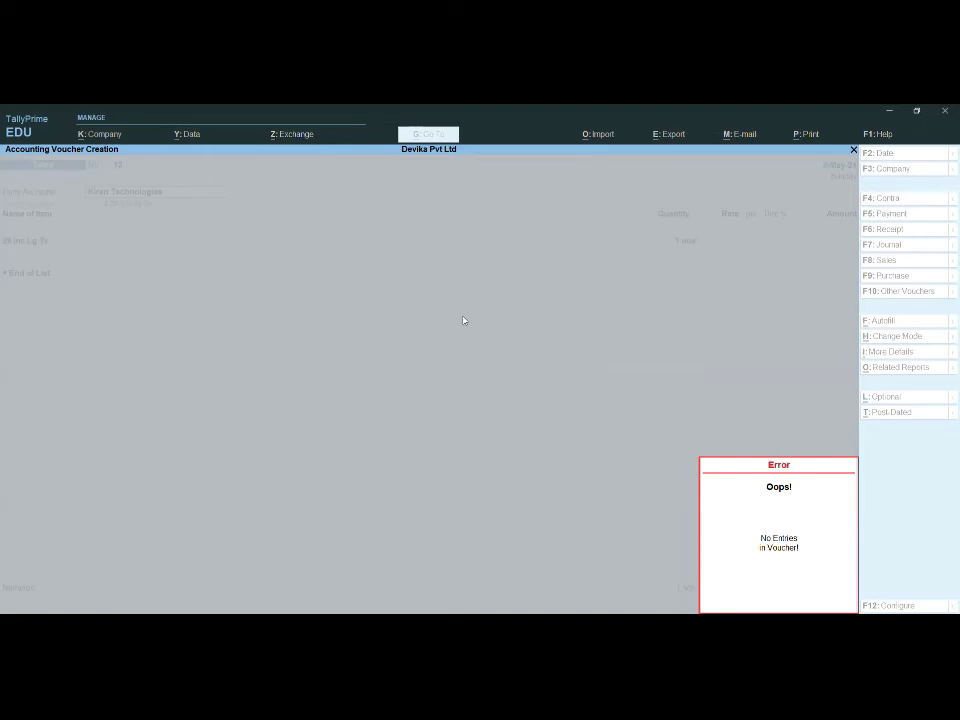
key("Escape")
key("Escape")
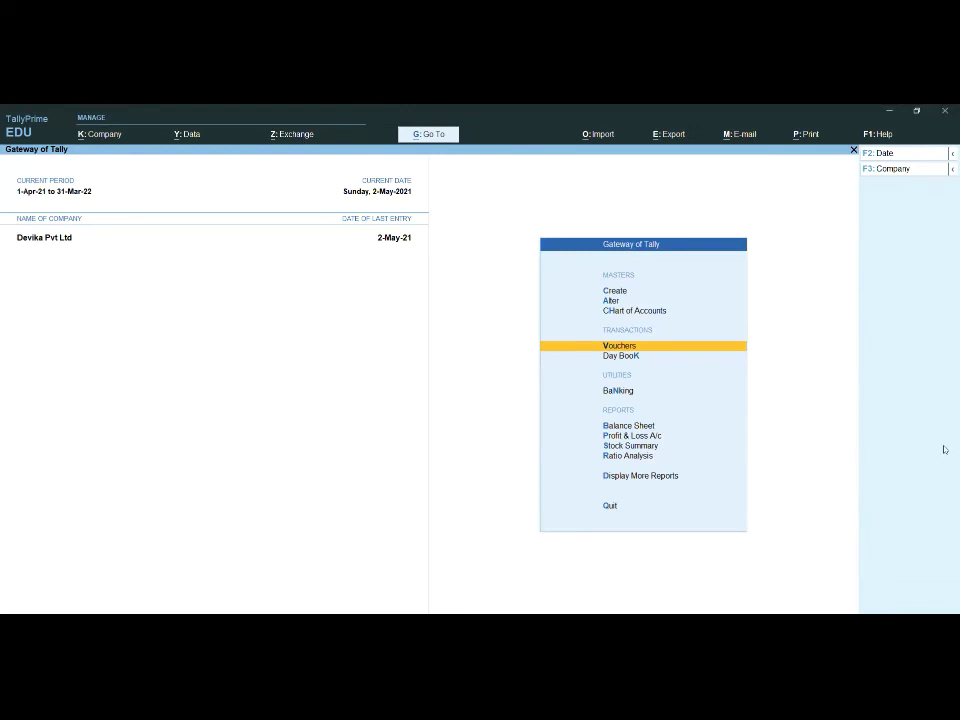
Open the Sales voucher type for alteration
left_click(612, 301)
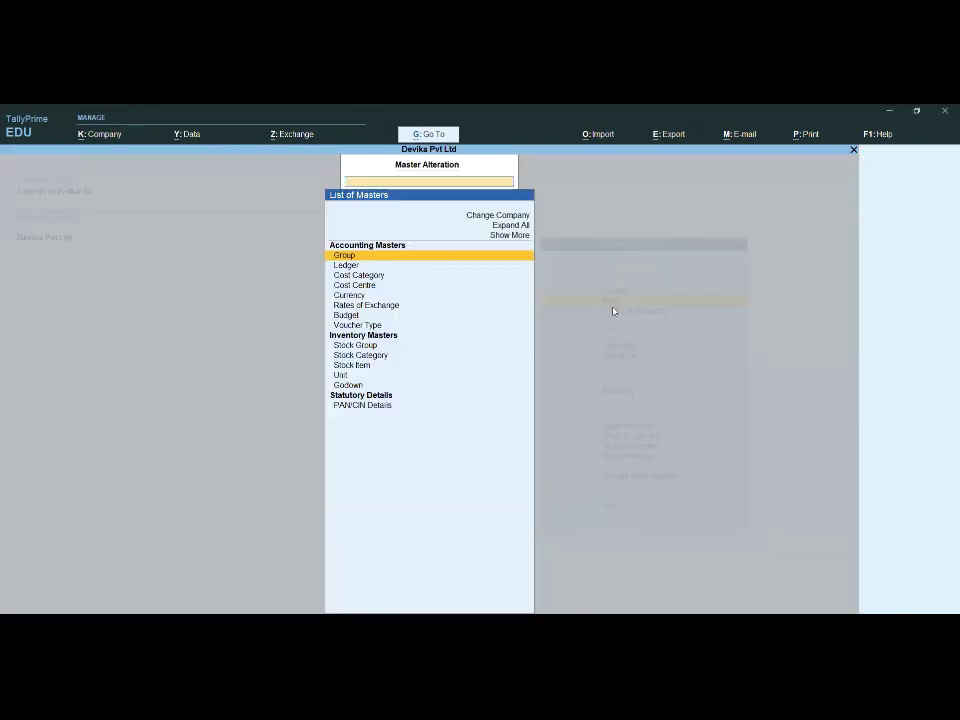
key("Down")
key("Down")
key("Down")
key("Down")
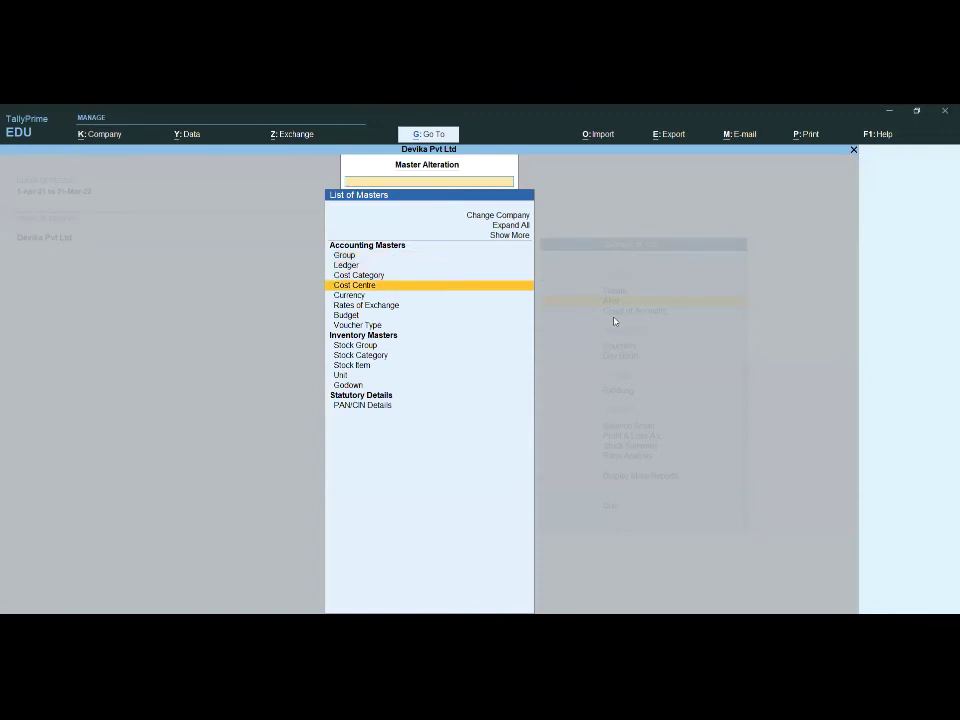
key("Down")
key("Down")
key("Down")
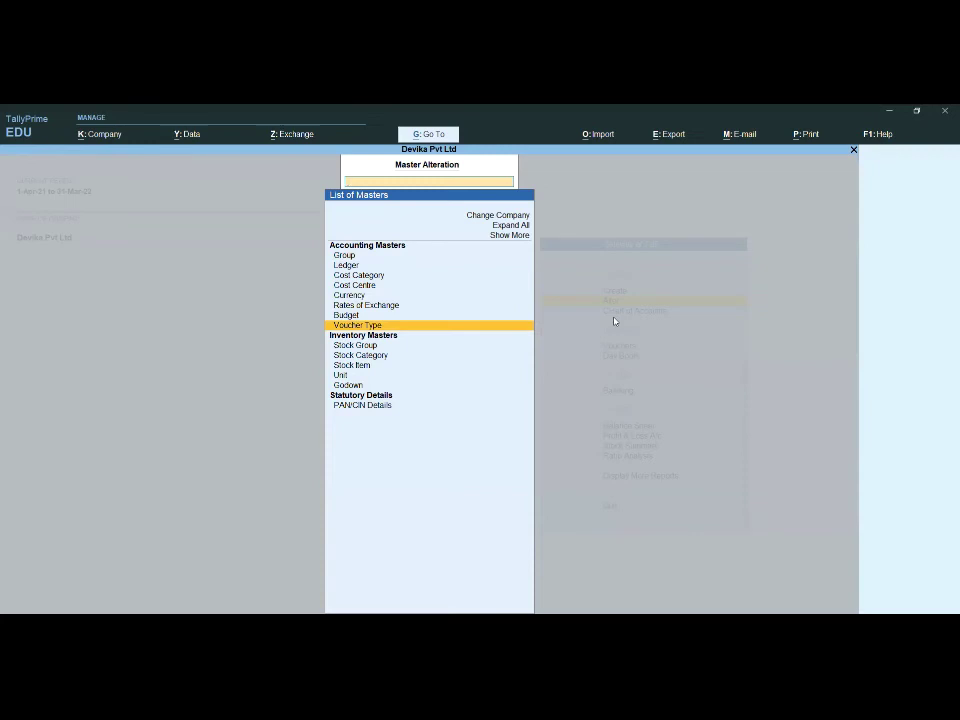
left_click(378, 326)
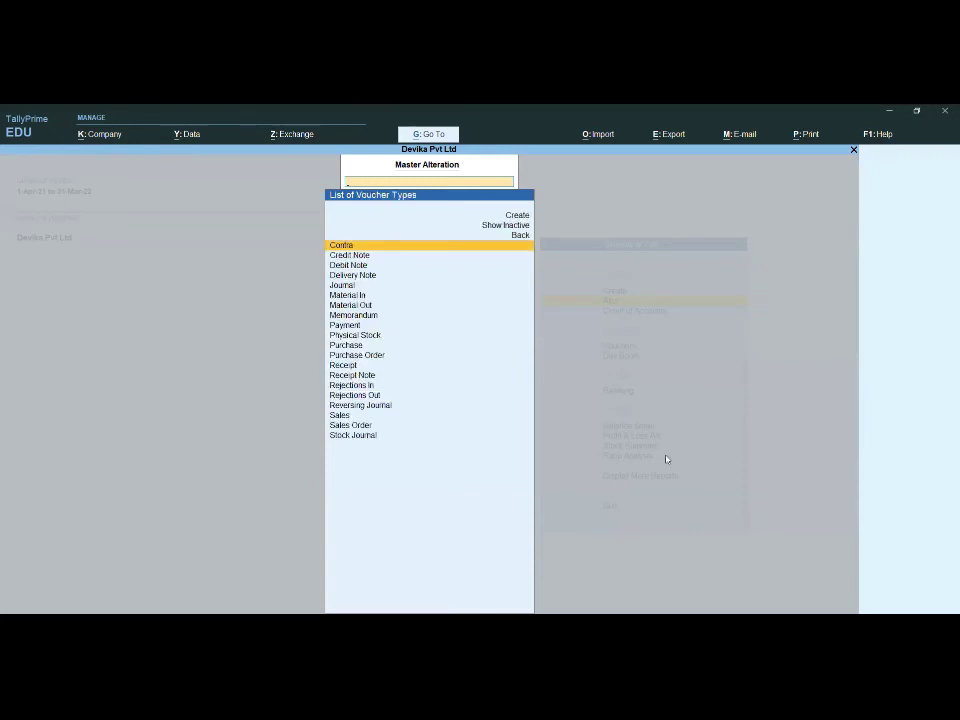
key("Down")
key("Down")
key("Down")
key("Down")
key("Down")
key("Down")
key("Down")
key("Down")
key("Down")
key("Down")
key("Up")
key("Up")
key("Up")
key("Down")
key("Down")
key("Down")
key("Down")
key("Down")
key("Down")
key("Down")
key("Down")
key("Down")
key("Down")
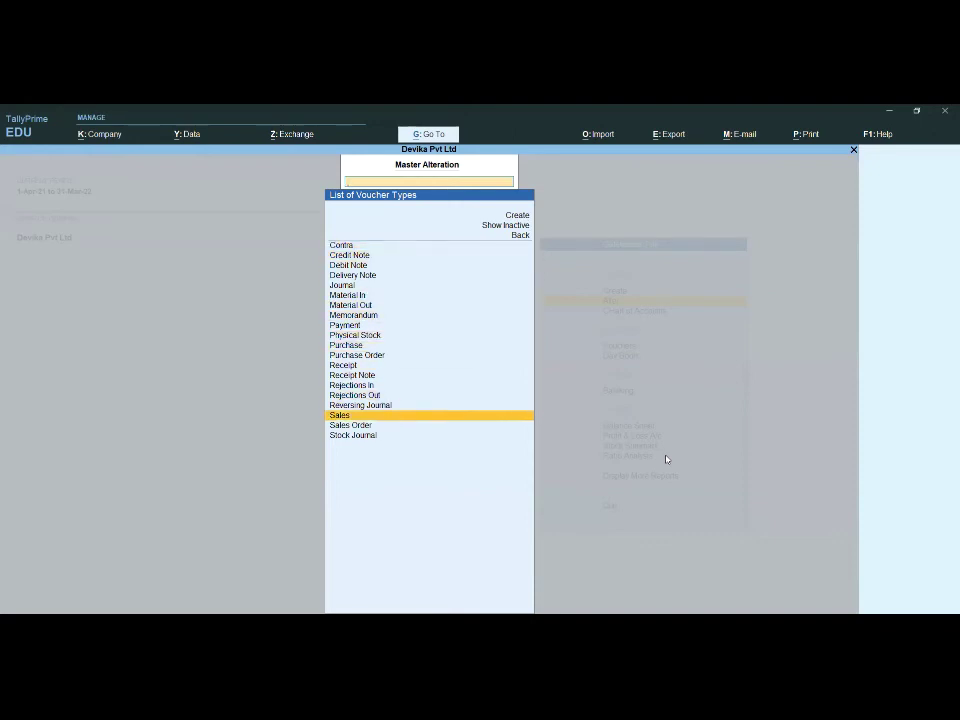
key("Return")
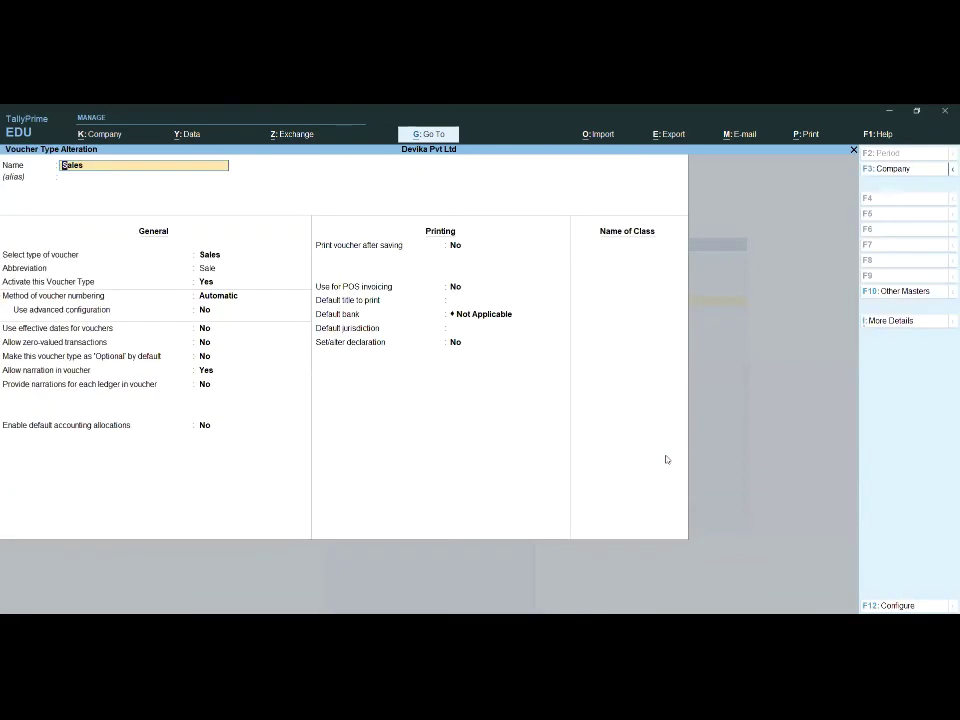
Set Allow zero-valued transactions to Yes, save, and return to the Gateway of Tally
key("Return")
key("Return")
key("Return")
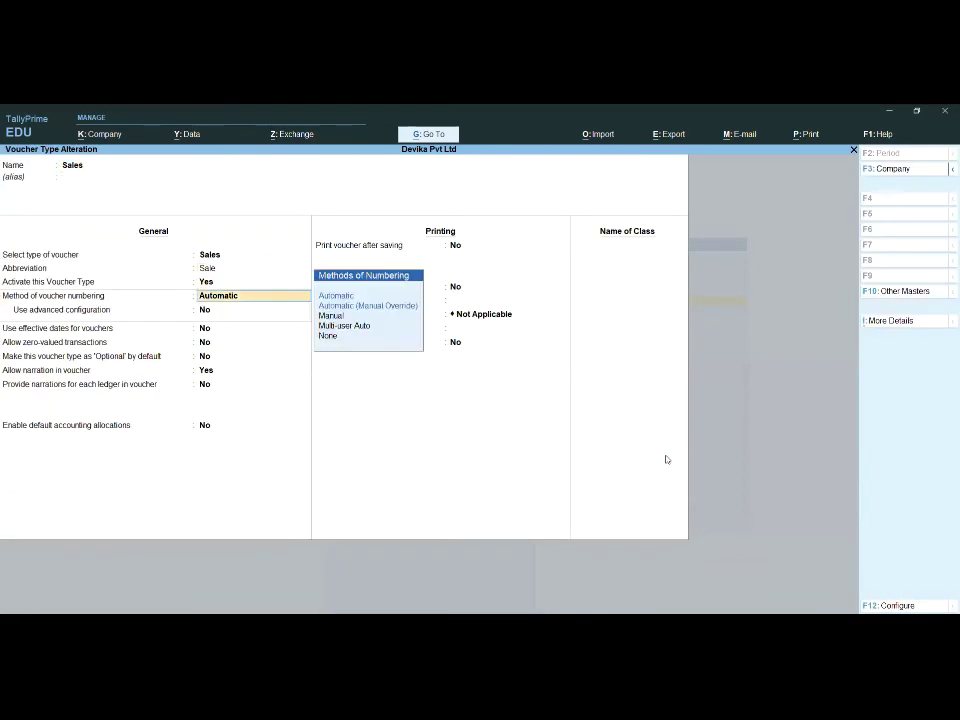
key("Return")
key("Return")
key("Return")
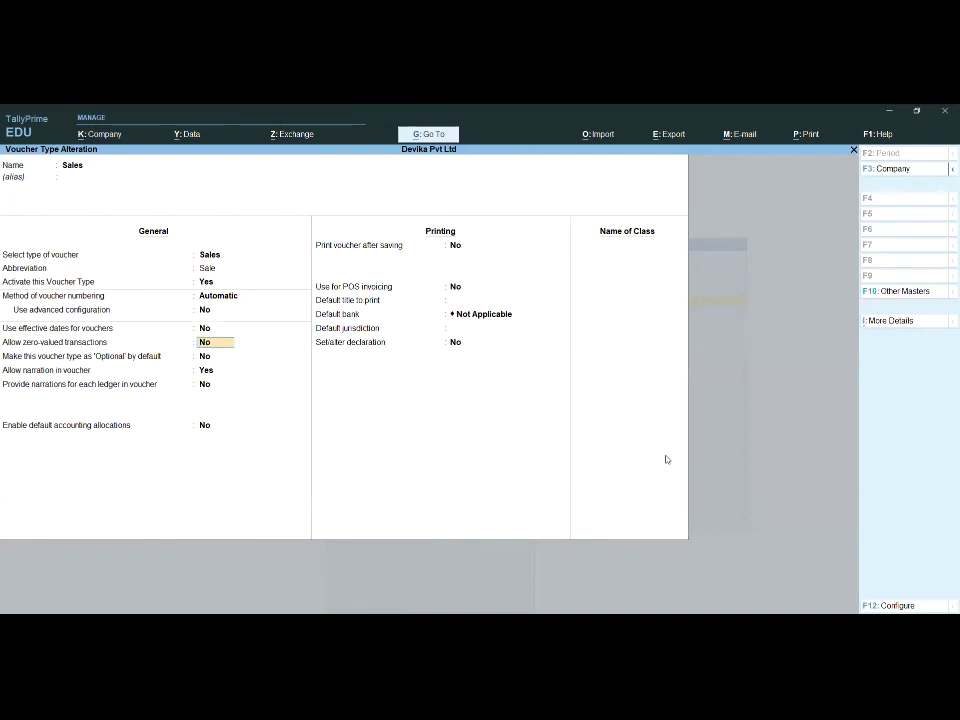
type("yes")
key("Return")
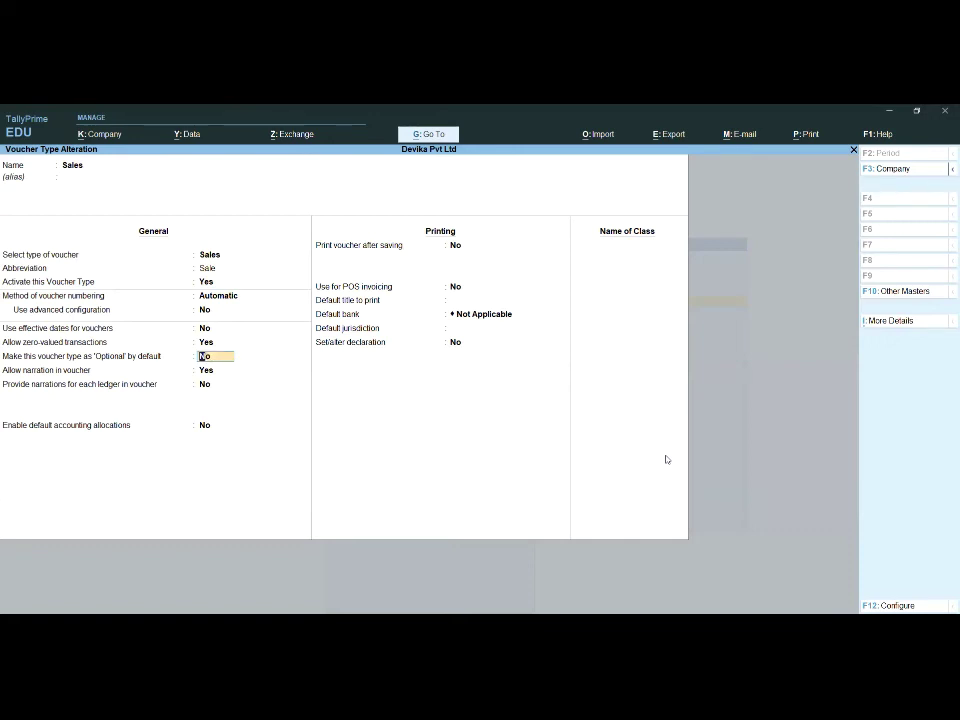
key("ctrl+a")
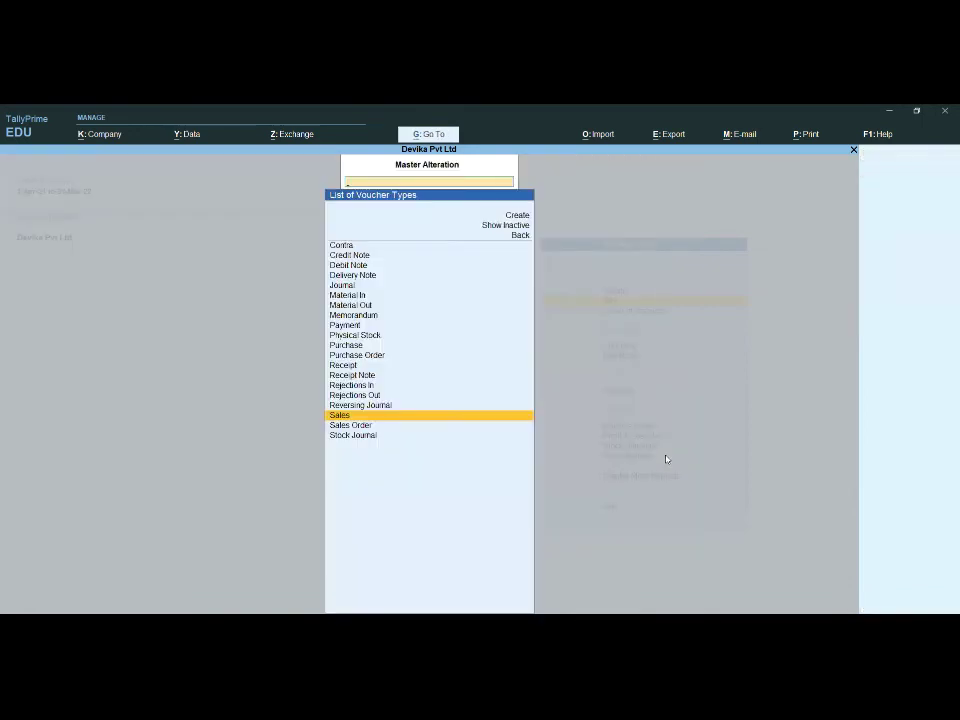
key("Escape")
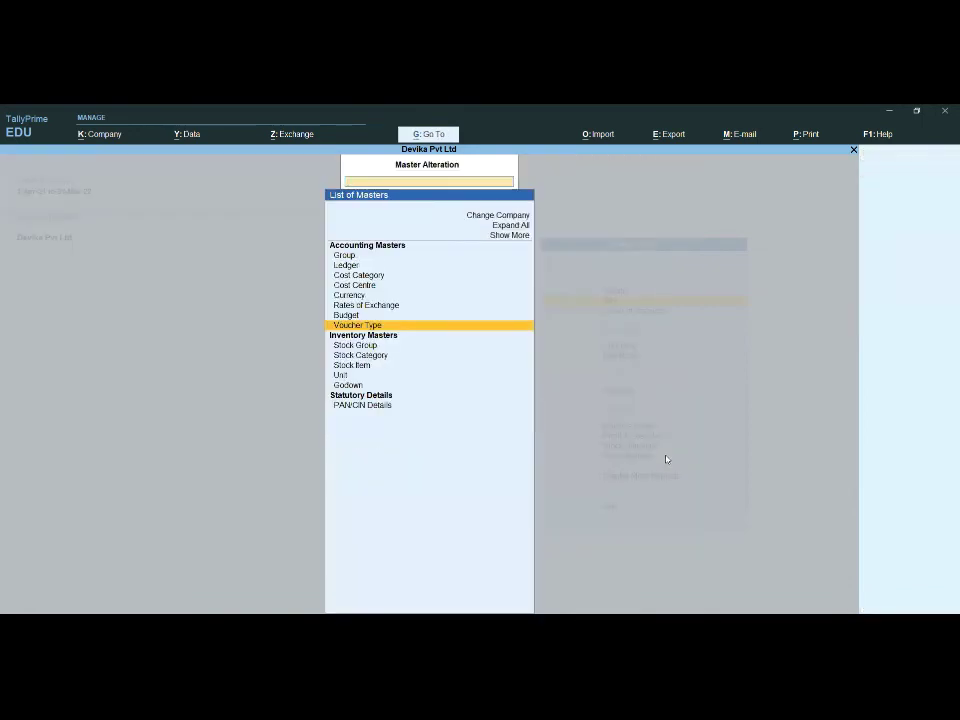
key("Escape")
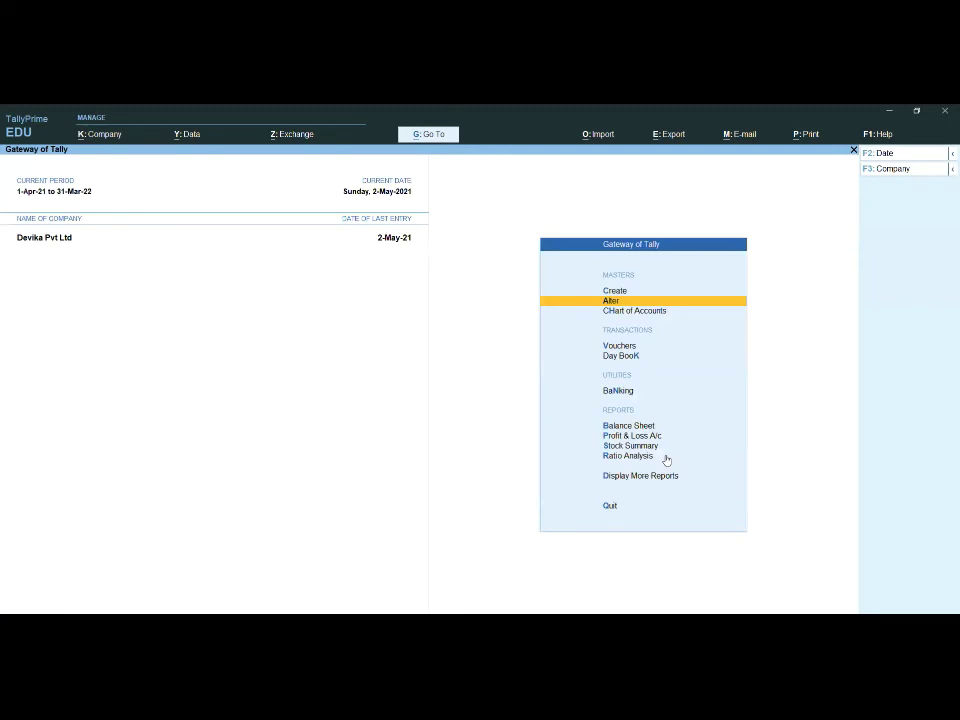
Create a stock item named Stand with unit nos
key("Up")
key("Return")
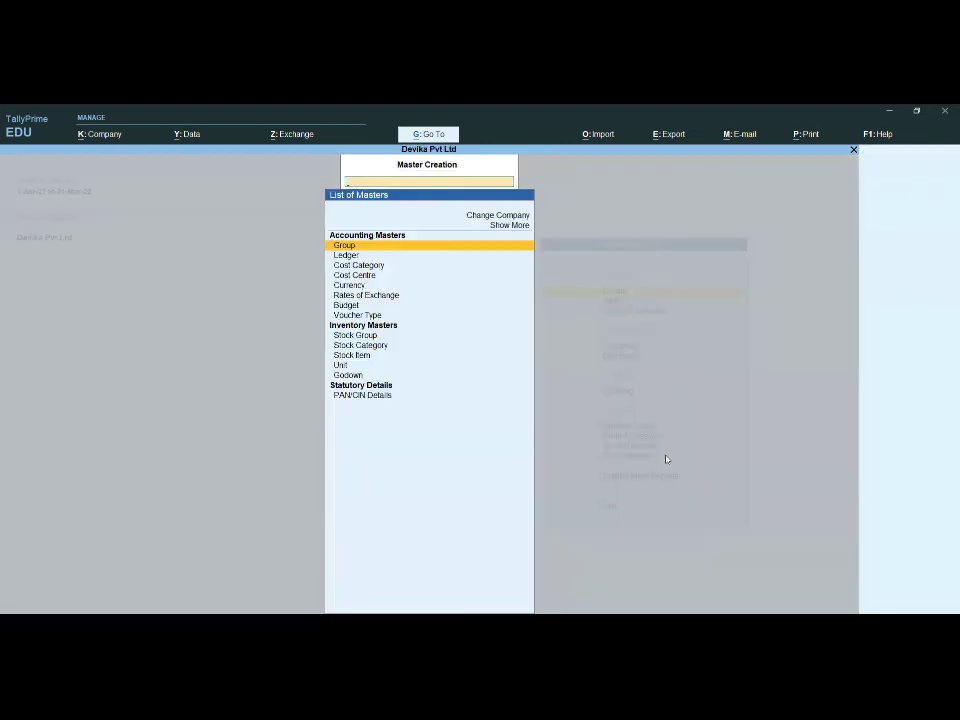
key("Down")
key("Down")
key("Down")
key("Down")
key("Down")
key("Down")
key("Down")
key("Down")
key("Down")
key("Down")
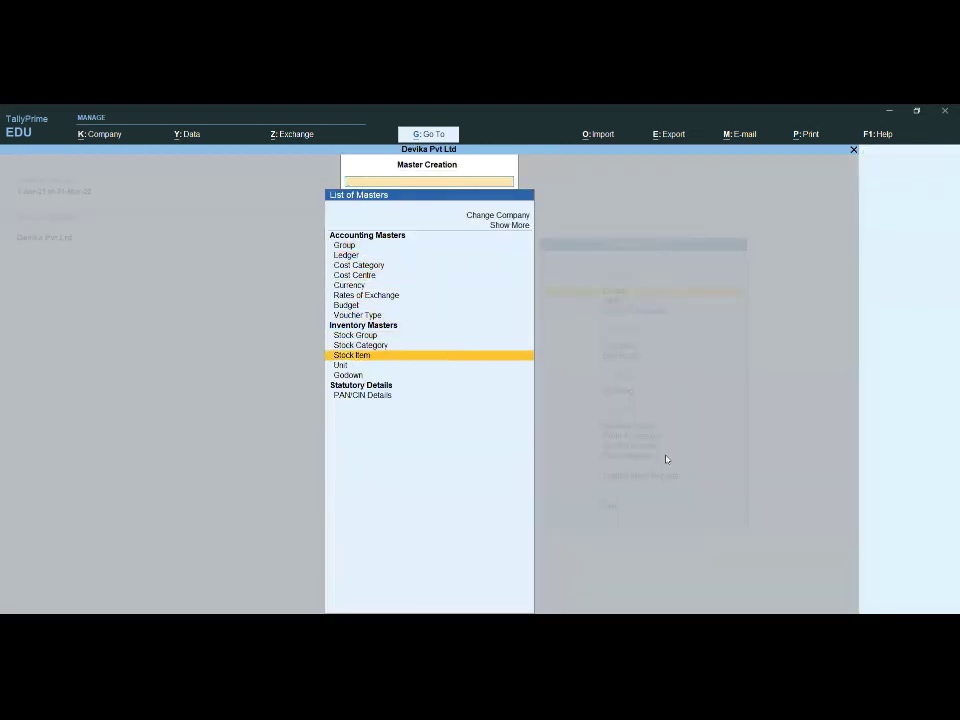
key("Return")
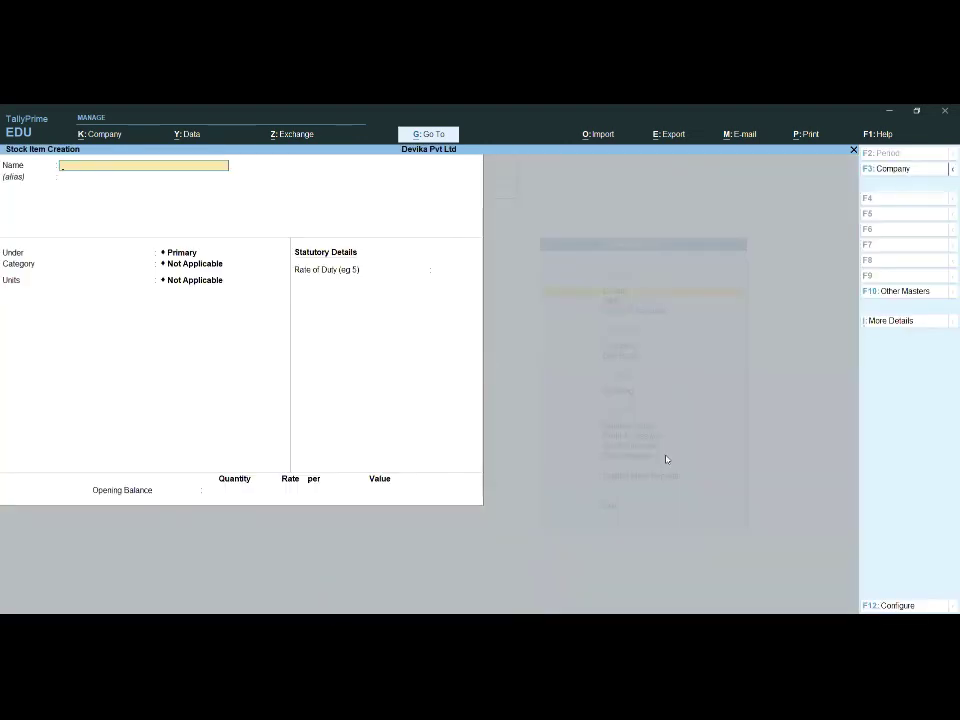
type("Stand")
key("Return")
key("Return")
key("Return")
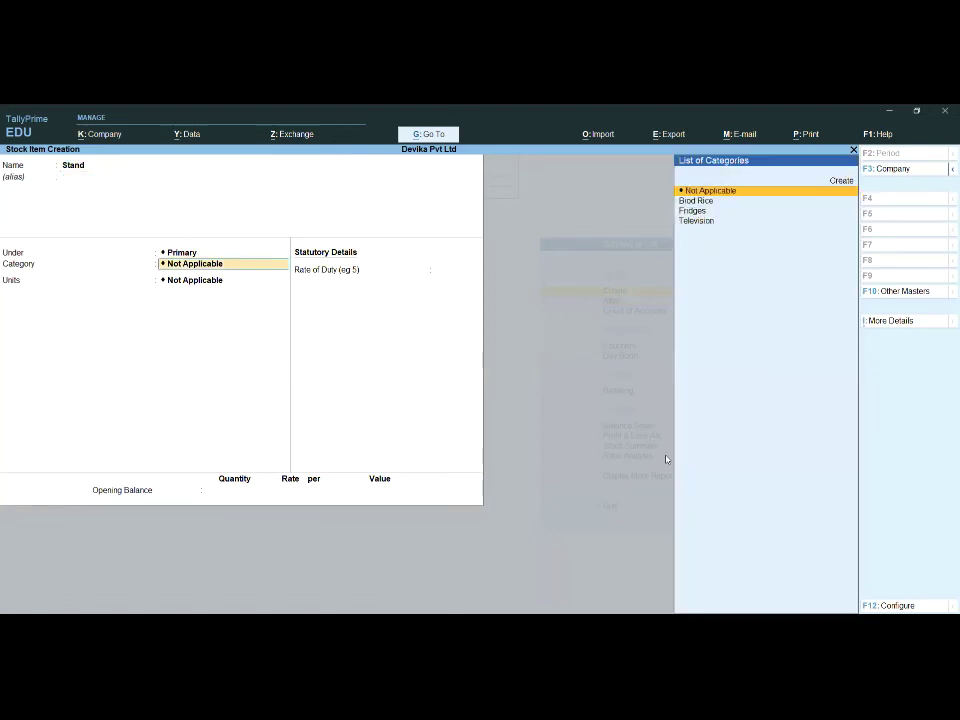
key("Return")
key("Down")
key("Down")
key("Down")
key("Return")
key("Return")
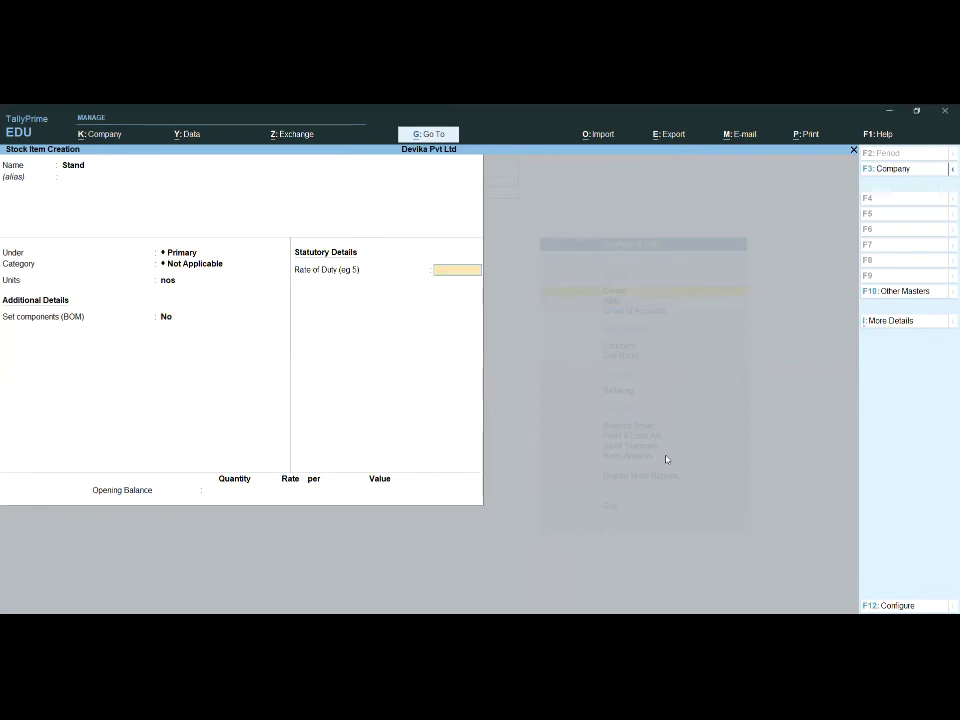
key("Return")
Give Stand an opening balance of 10 nos at 250 (2,500.00), save it, and begin a new sales voucher
type("1")
key("BackSpace")
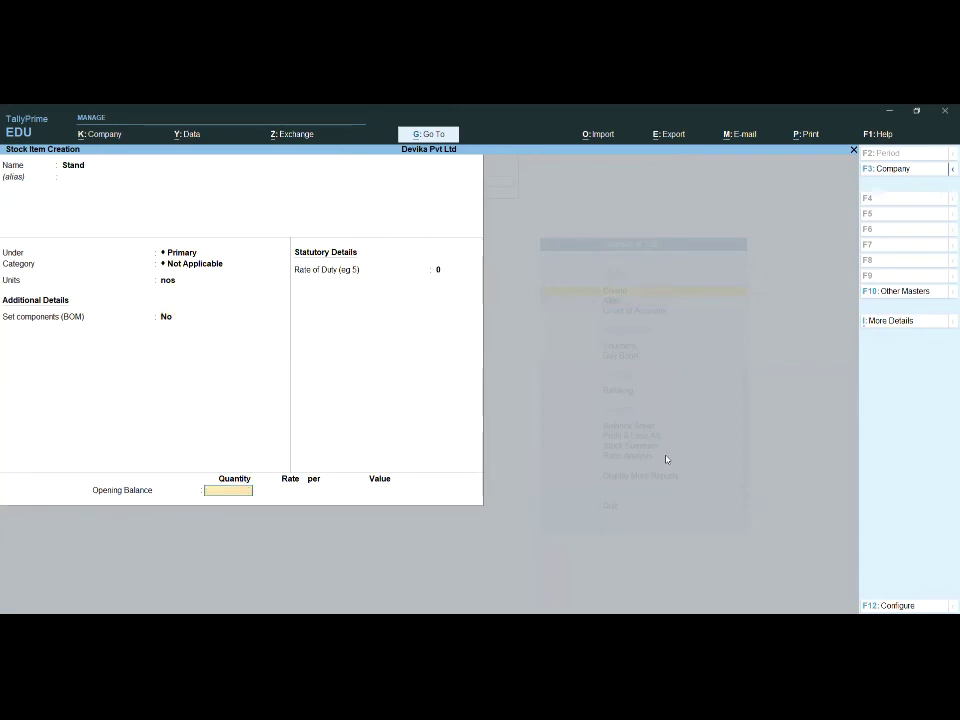
type("10")
key("Return")
type("250")
key("Return")
key("Return")
key("Return")
key("Escape")
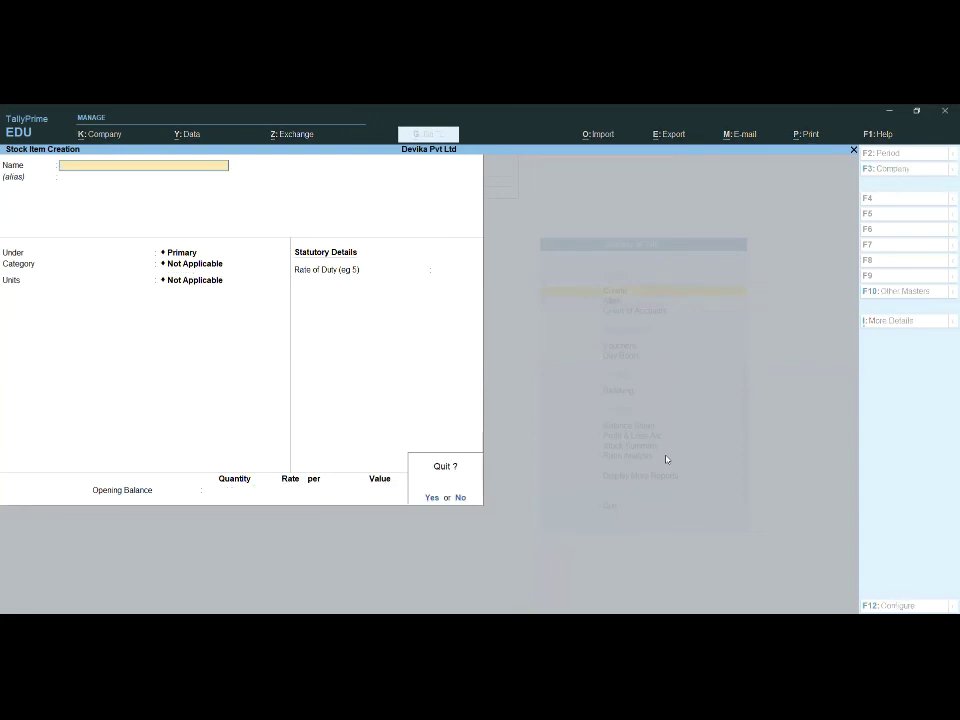
key("y")
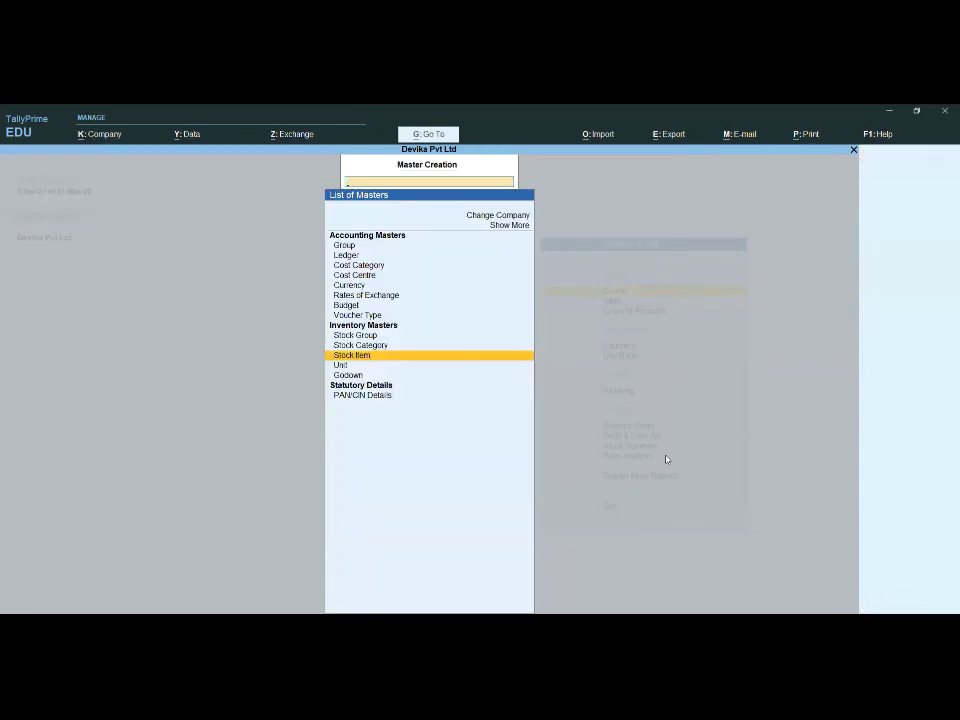
key("Escape")
key("Down")
key("Down")
key("Down")
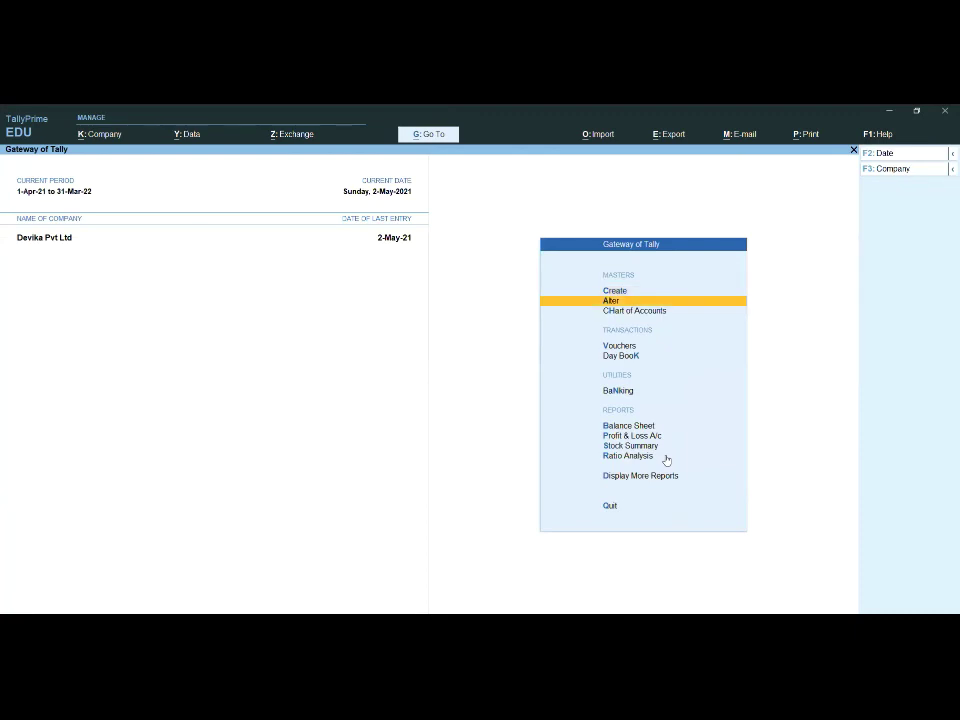
key("Return")
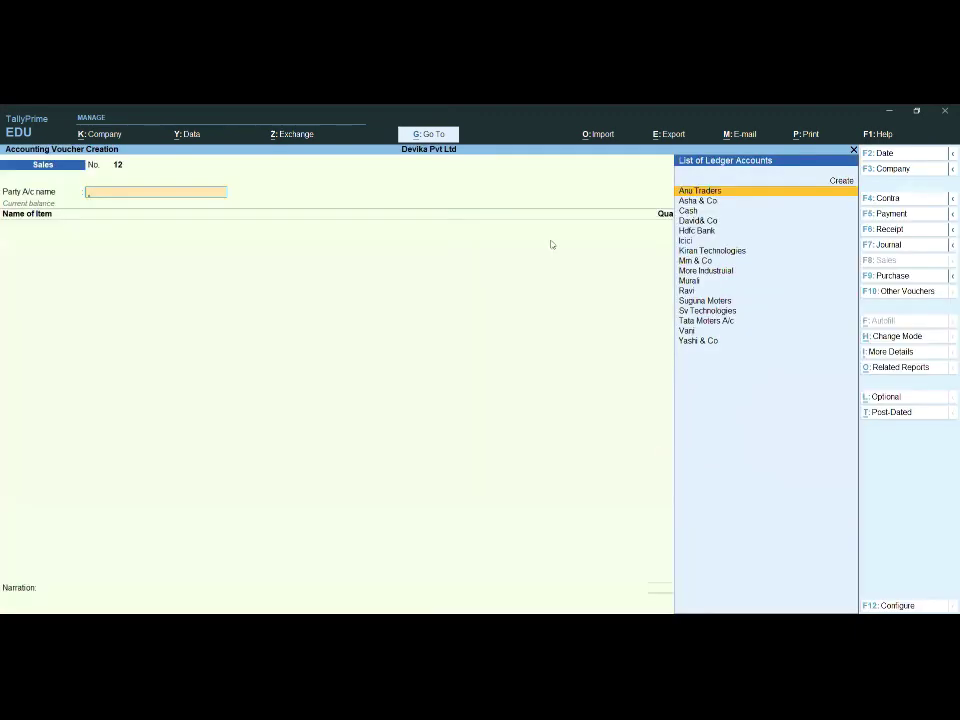
Select Kiran Technologies as the party and reach item entry
key("Down")
key("Down")
key("Down")
key("Down")
key("Down")
key("Down")
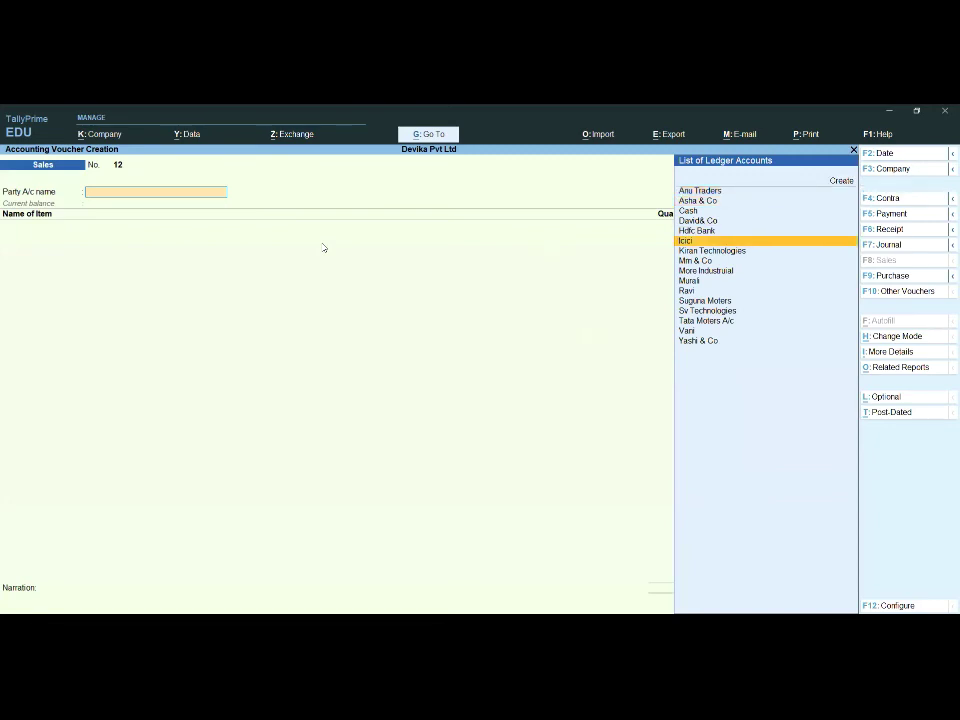
key("Down")
key("Return")
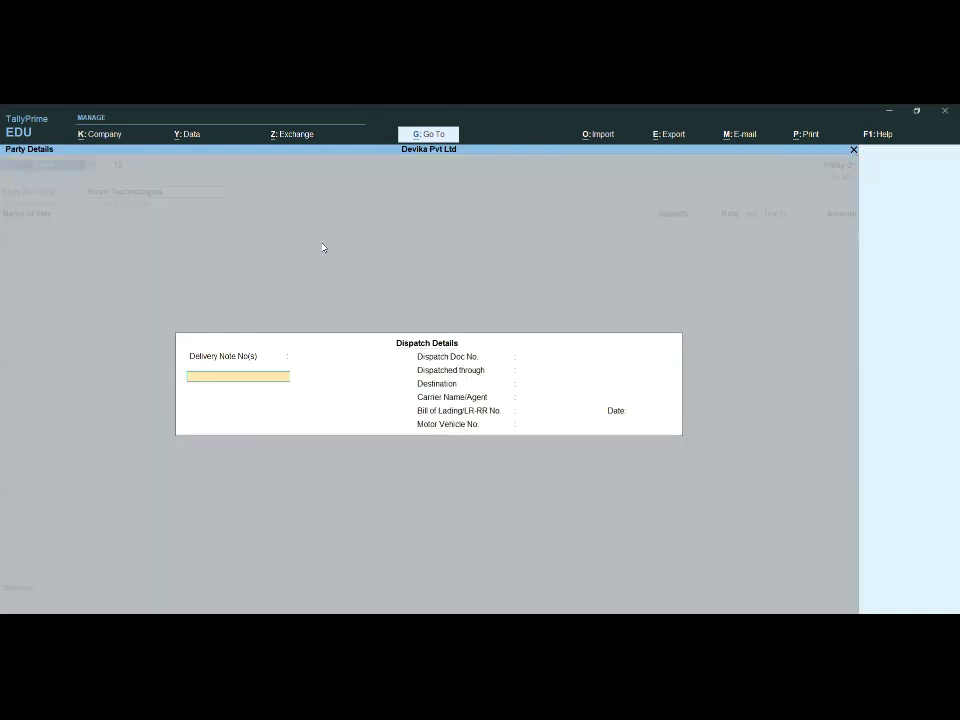
key("Return")
key("Return")
key("Return")
key("Return")
key("Return")
key("Return")
key("Return")
key("Return")
key("Return")
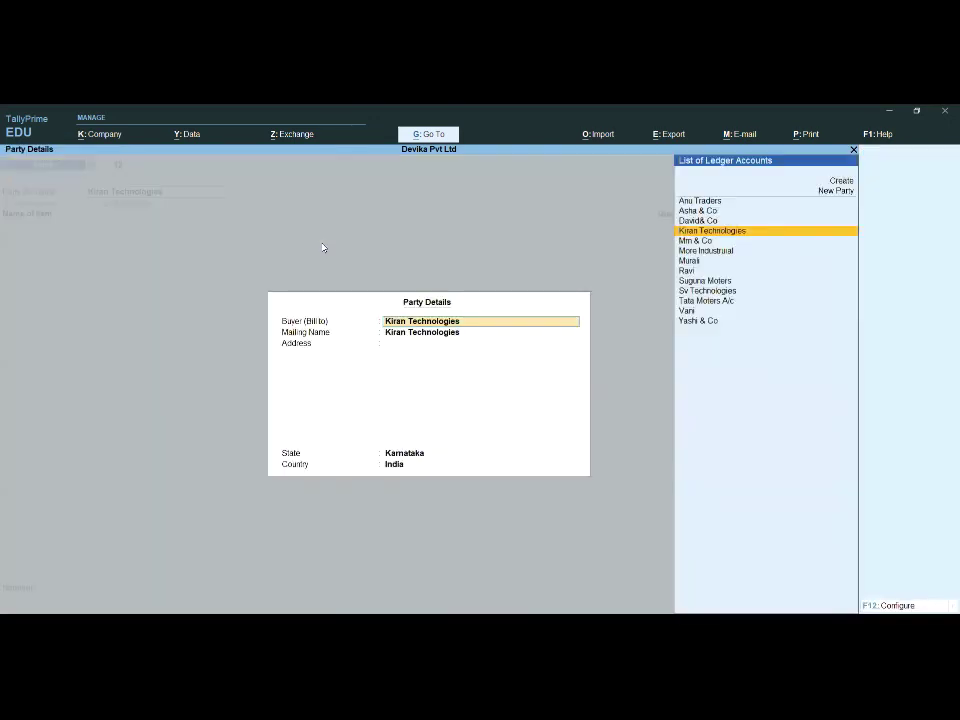
key("Return")
key("Return")
key("Return")
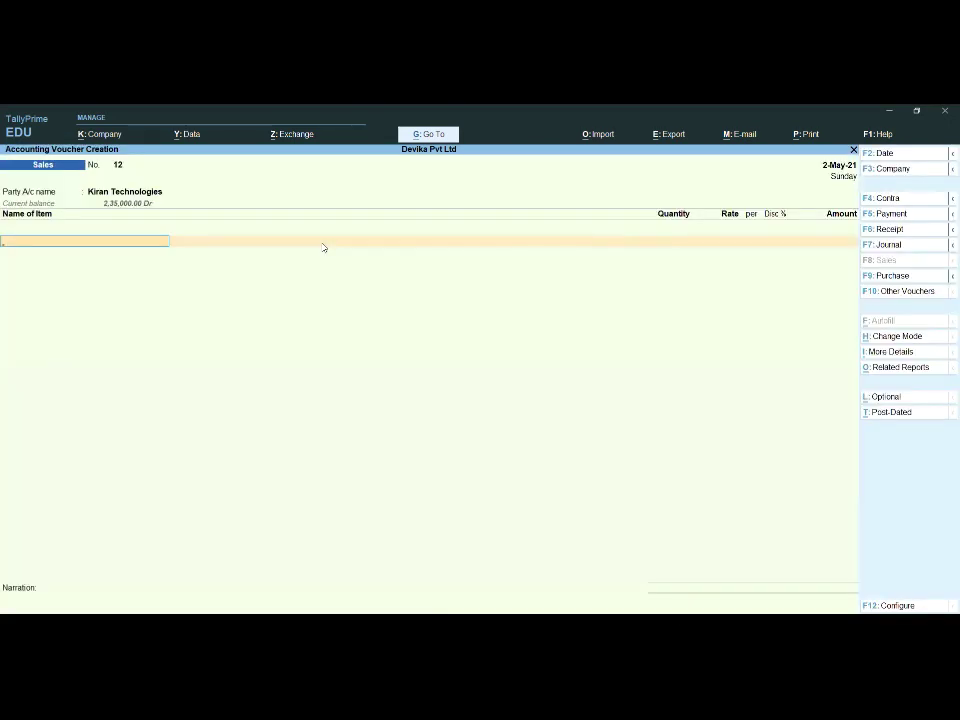
Add 5 nos Lg Double Doar Frige at 25,000.00 with a 10% discount
key("Up")
key("Up")
key("Up")
key("Return")
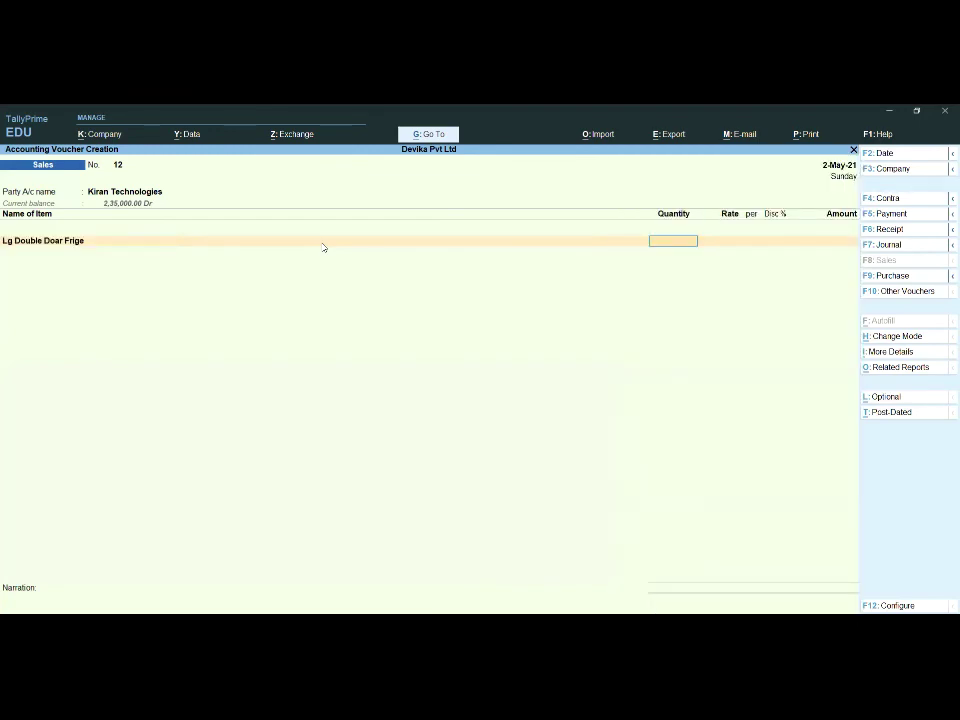
type("5")
key("Return")
key("Return")
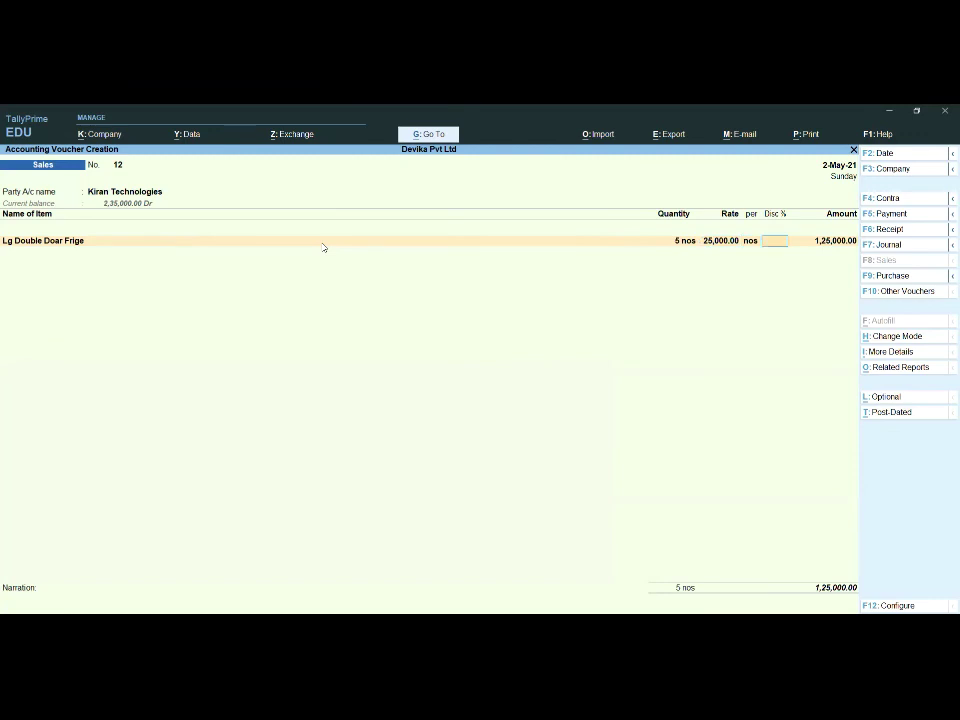
type("10")
key("Return")
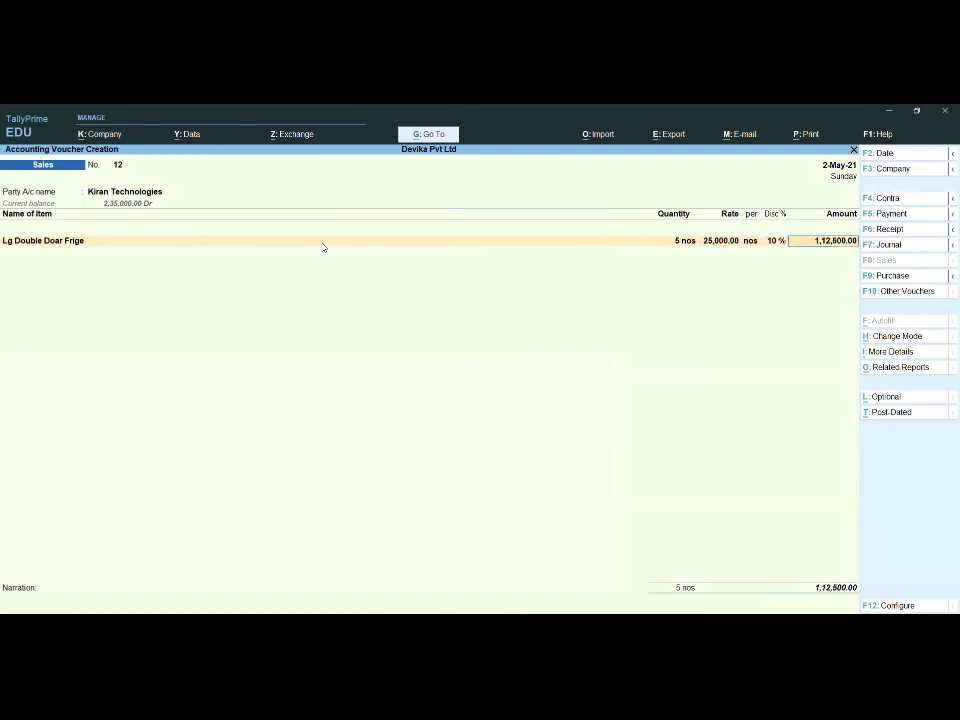
key("Return")
key("Return")
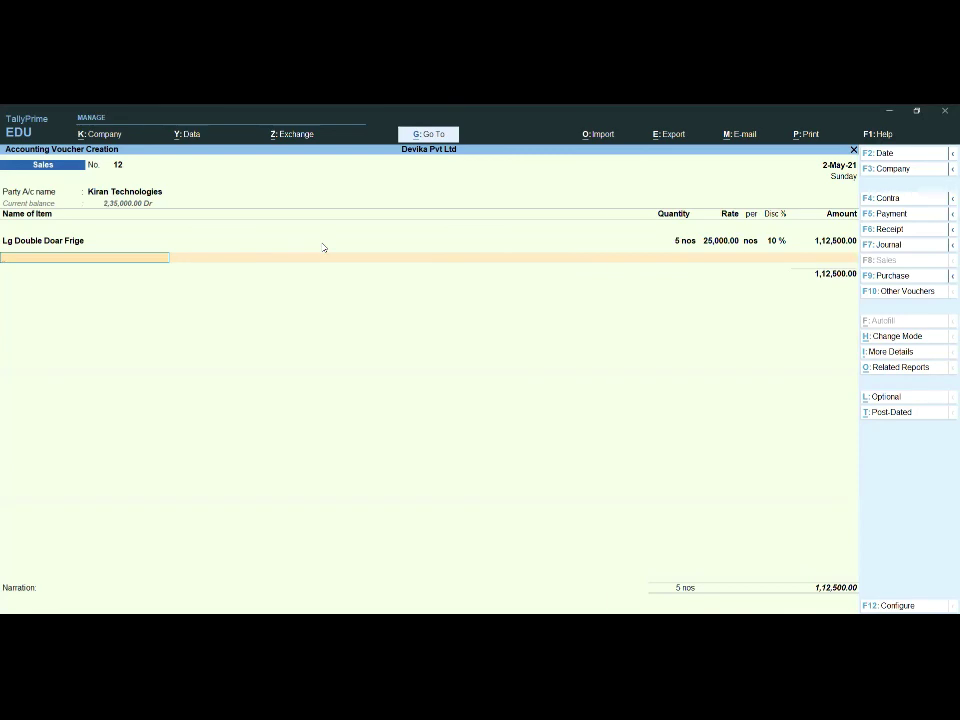
Add 5 nos Stand with no rate or amount, accept the new bill reference, and save voucher 12
type("sta")
key("Return")
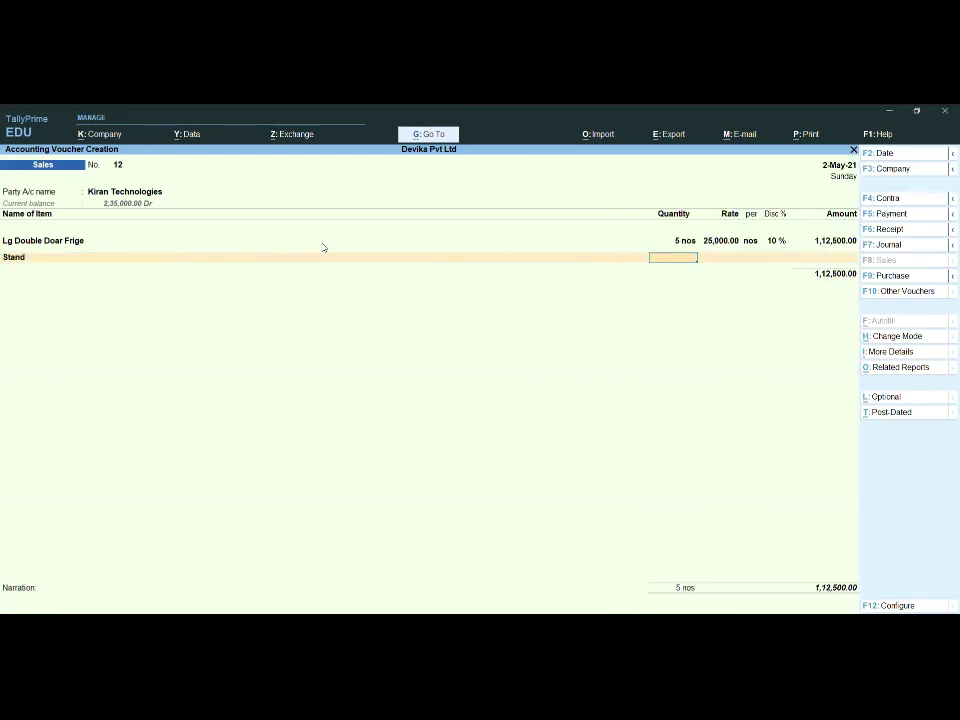
type("5")
key("Return")
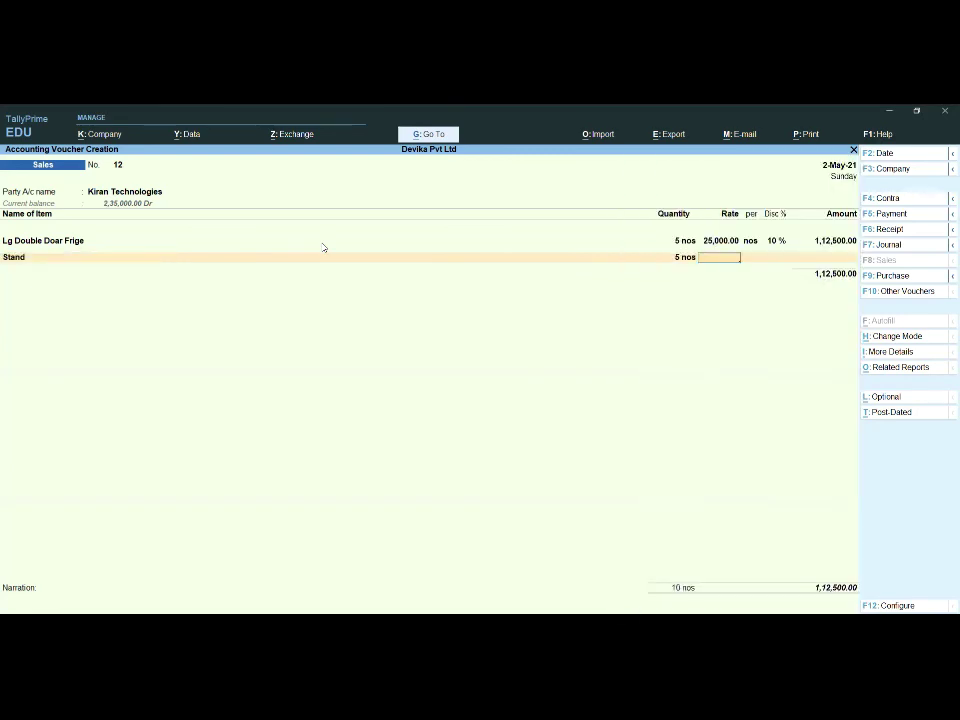
key("Return")
key("Return")
key("Return")
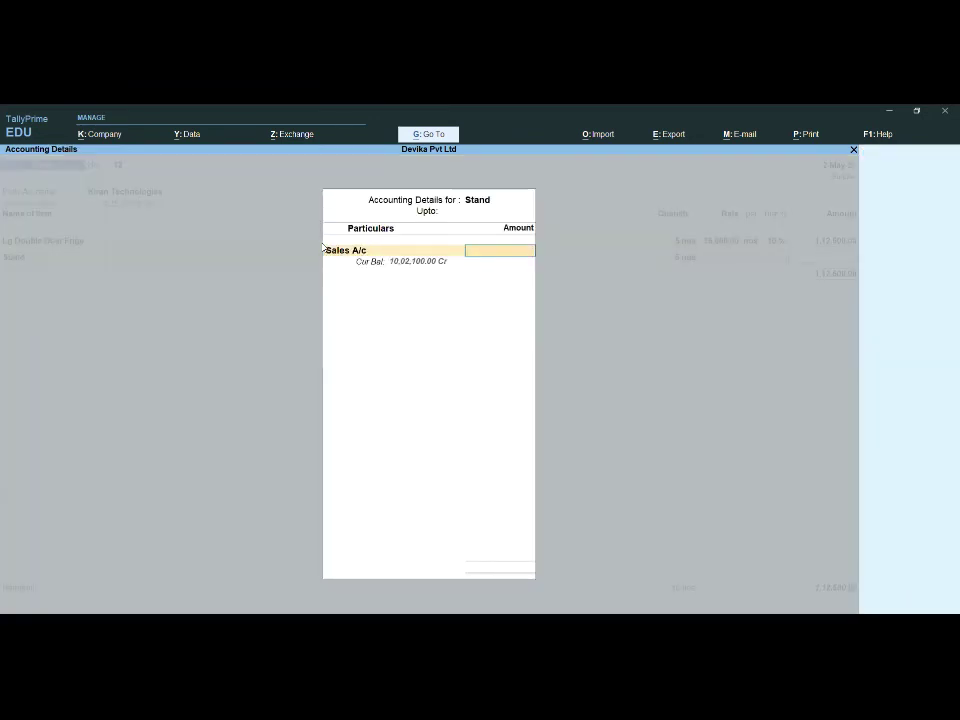
key("Return")
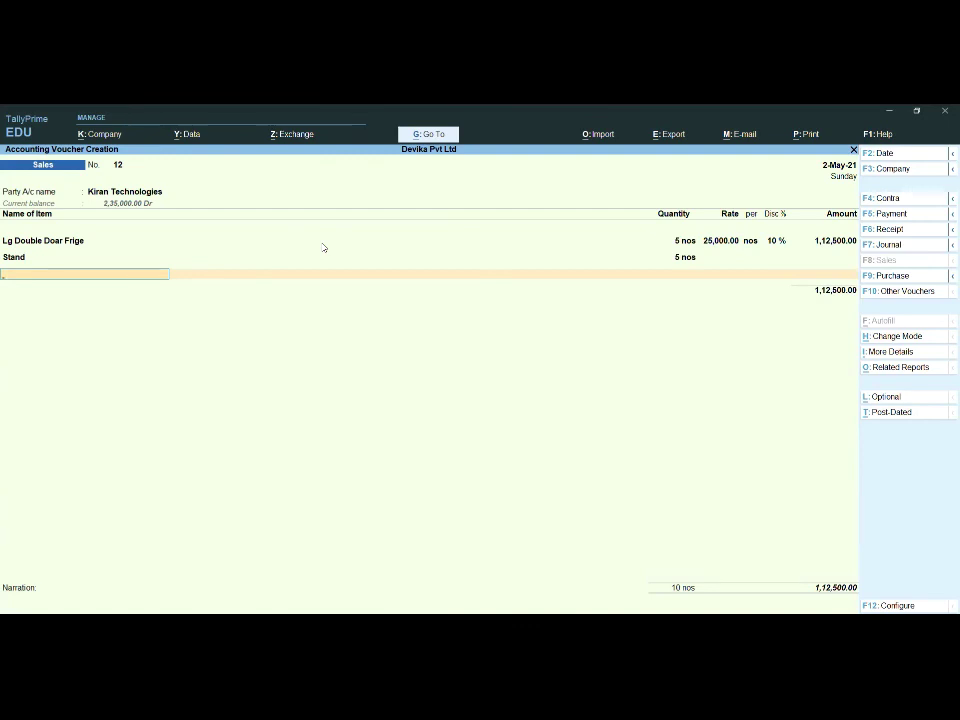
key("Return")
key("Return")
key("Return")
key("Return")
key("Return")
key("Return")
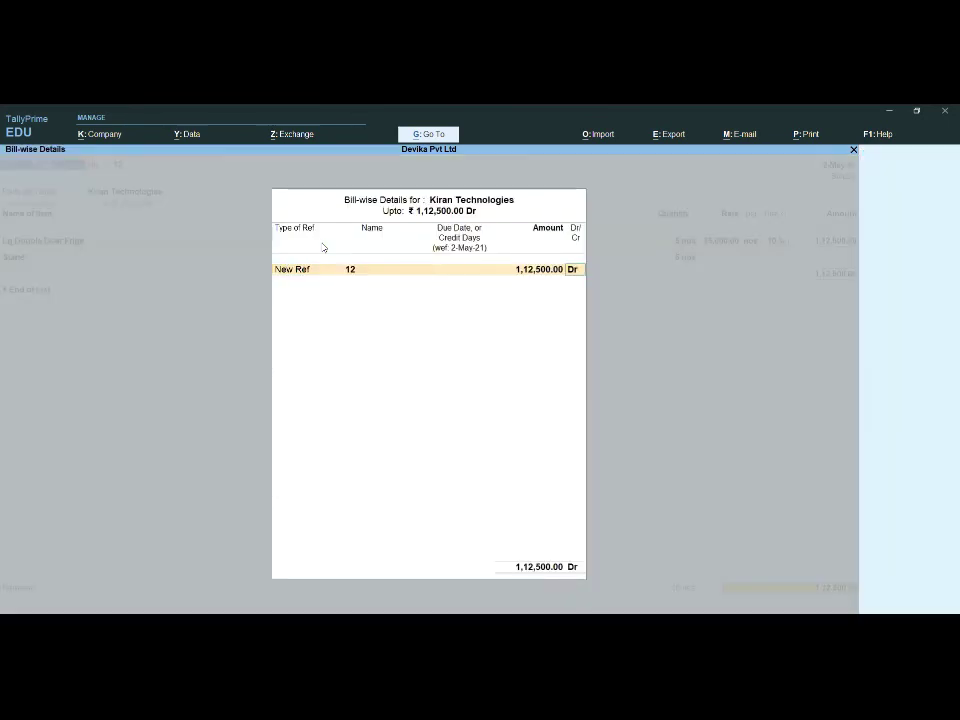
key("Return")
key("Return")
key("y")
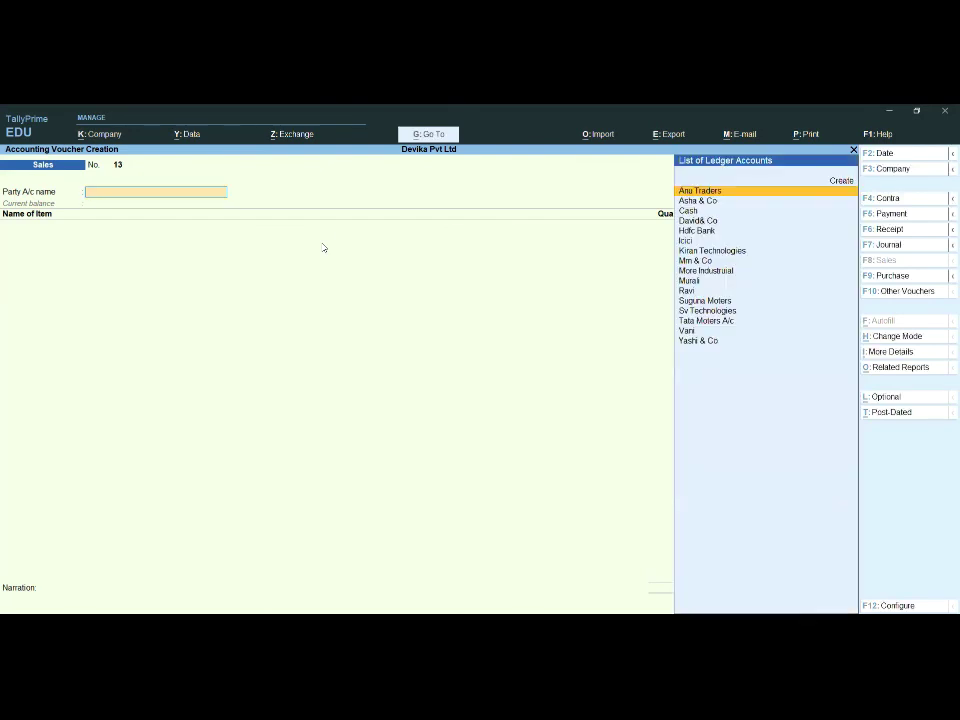
Choose Ravi as the party for sales voucher 13
key("Down")
key("Down")
key("Down")
key("Down")
key("Down")
key("Down")
key("Down")
key("Down")
key("Down")
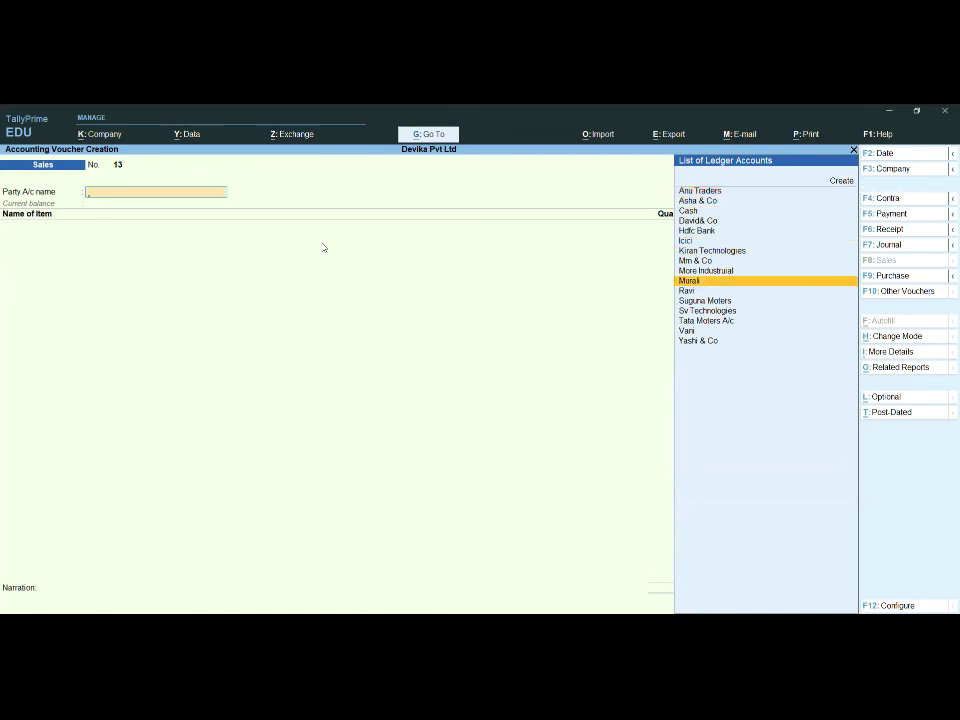
key("Down")
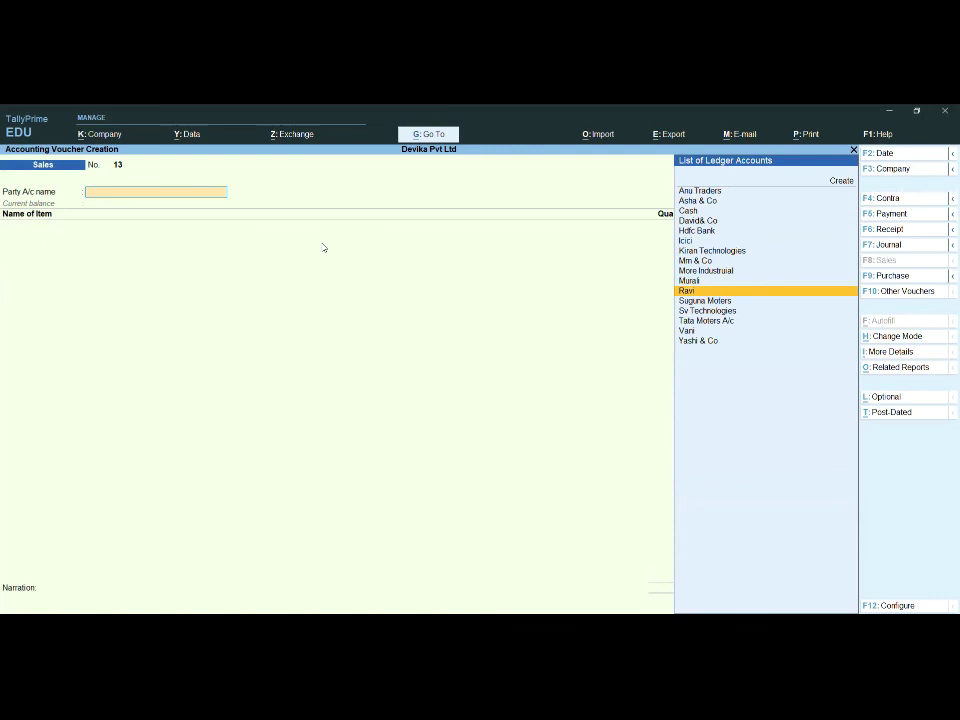
key("Return")
key("Return")
key("Return")
key("Return")
key("Return")
key("Return")
key("Return")
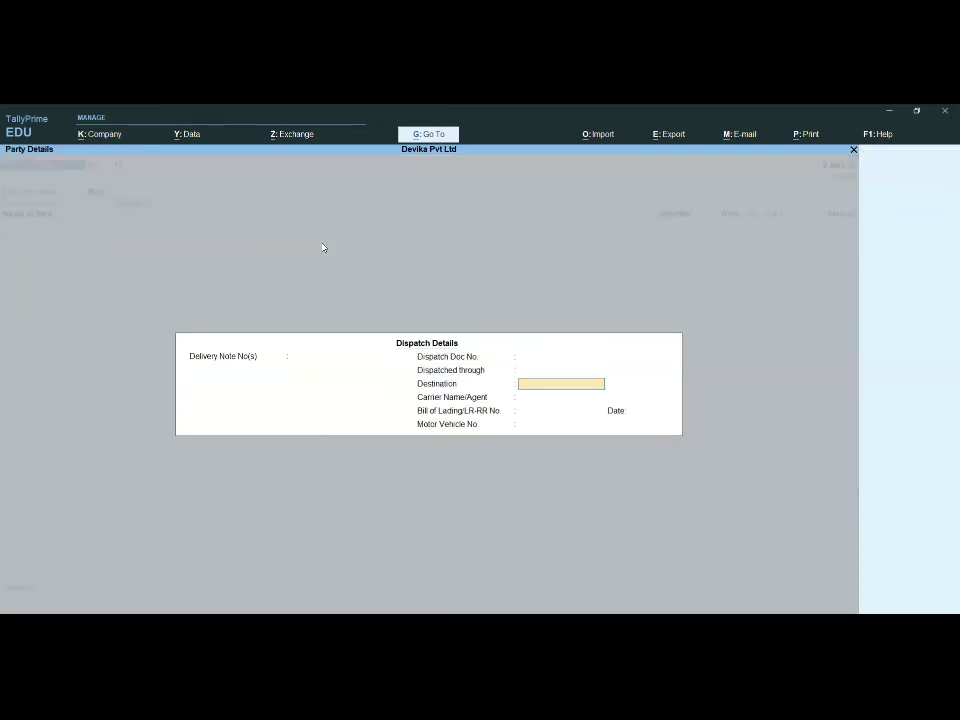
key("Return")
key("Return")
key("Return")
key("Return")
key("Return")
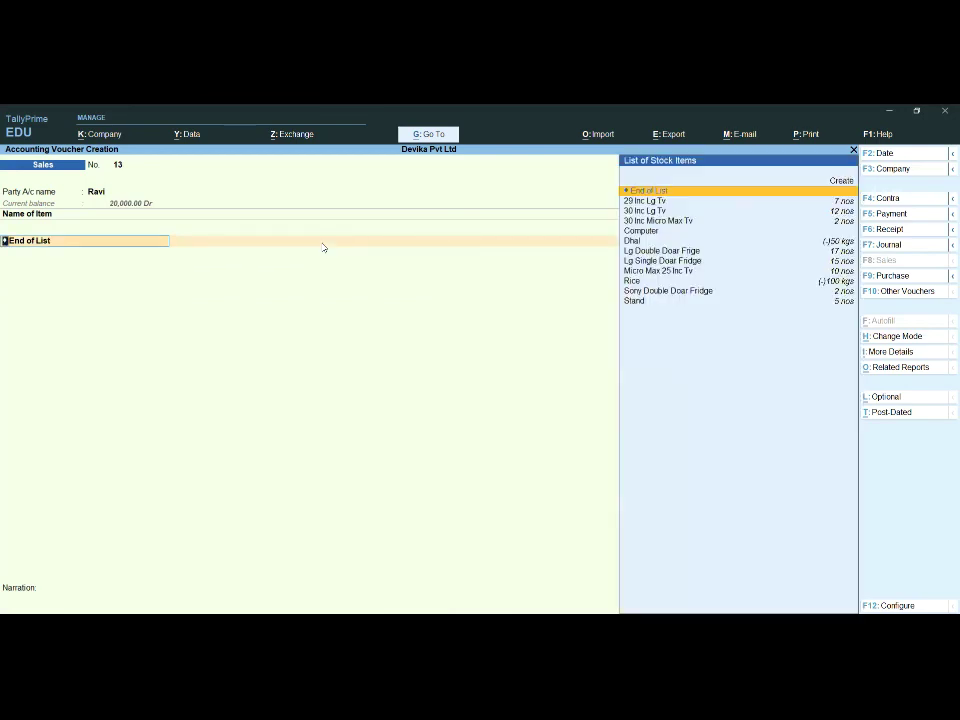
Add 1 nos Lg Single Doar Fridge with no rate and narration 'free sample'
key("Down")
key("Down")
key("Down")
key("Down")
key("Down")
key("Down")
key("Down")
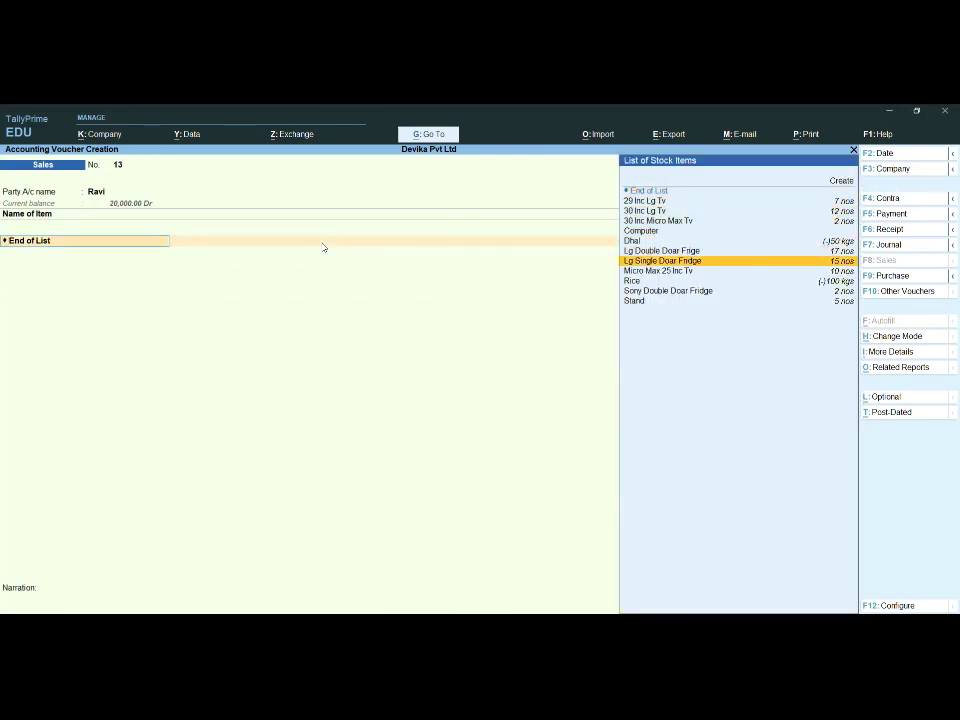
key("Return")
type("1")
key("Return")
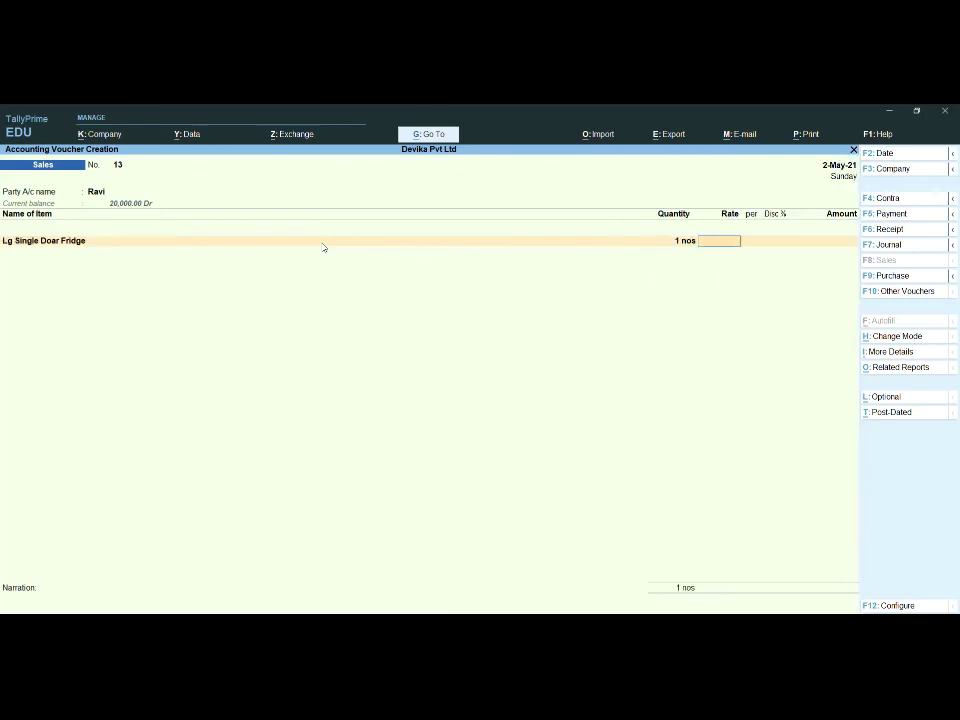
key("Return")
key("Return")
key("Return")
key("Return")
key("Return")
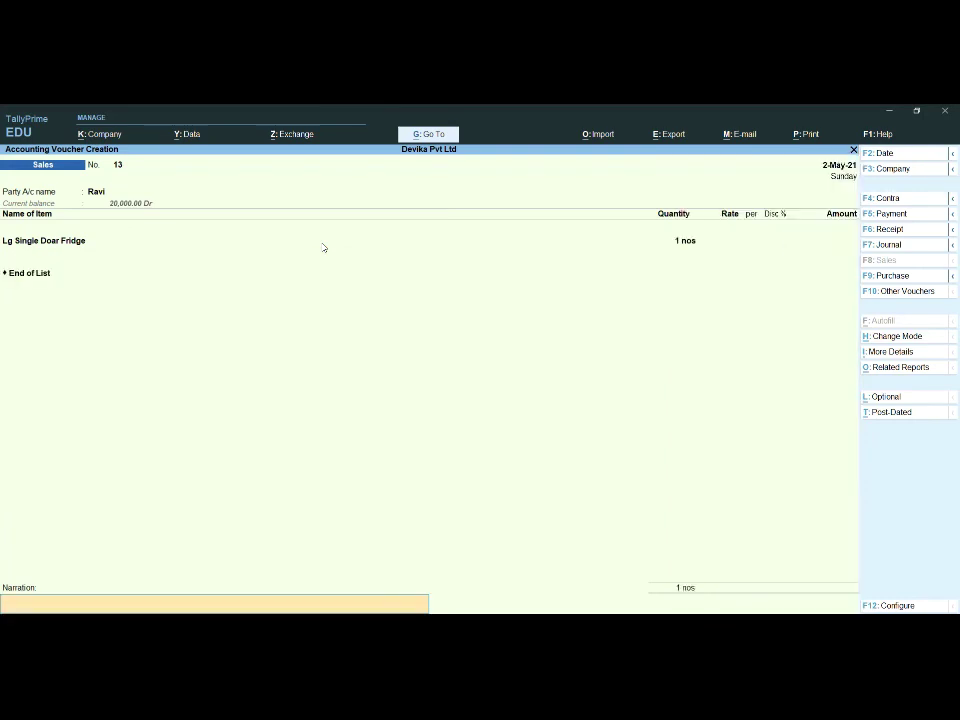
type("free sample")
key("Return")
key("Return")
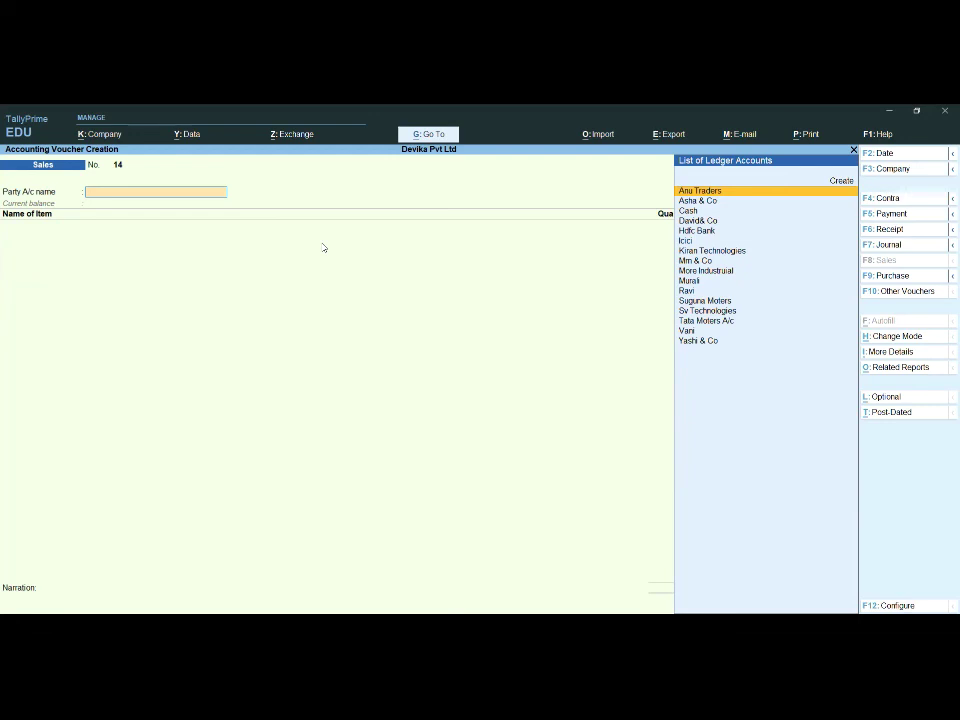
Quit voucher entry and open the Stock Summary report from Gateway of Tally
key("Escape")
key("y")
key("Down")
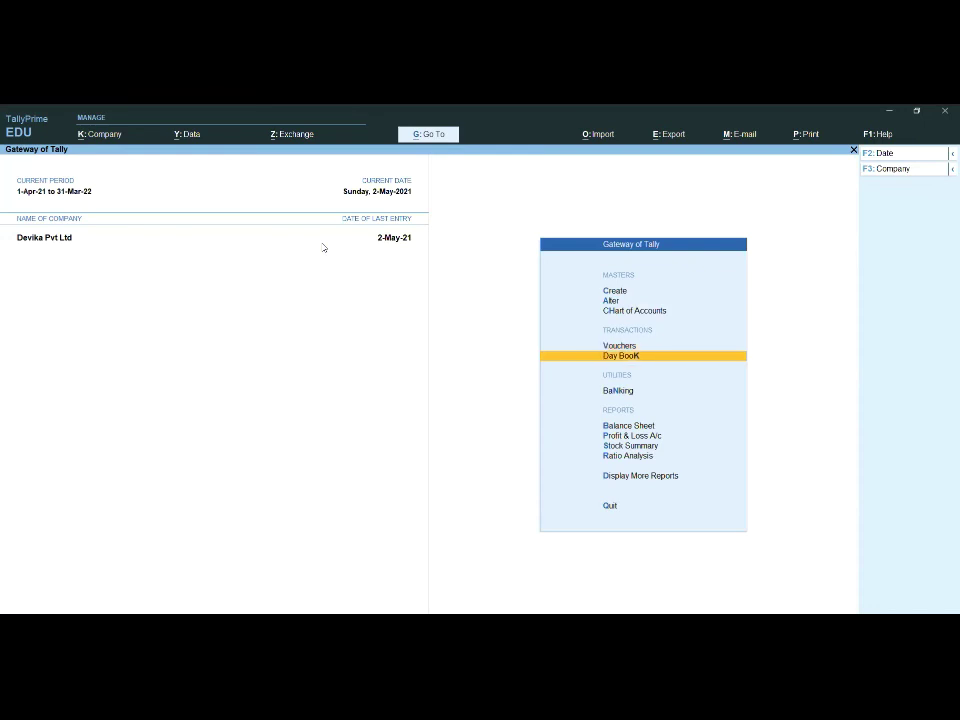
key("Down")
key("Down")
key("Down")
key("Down")
key("Down")
key("Up")
key("Return")
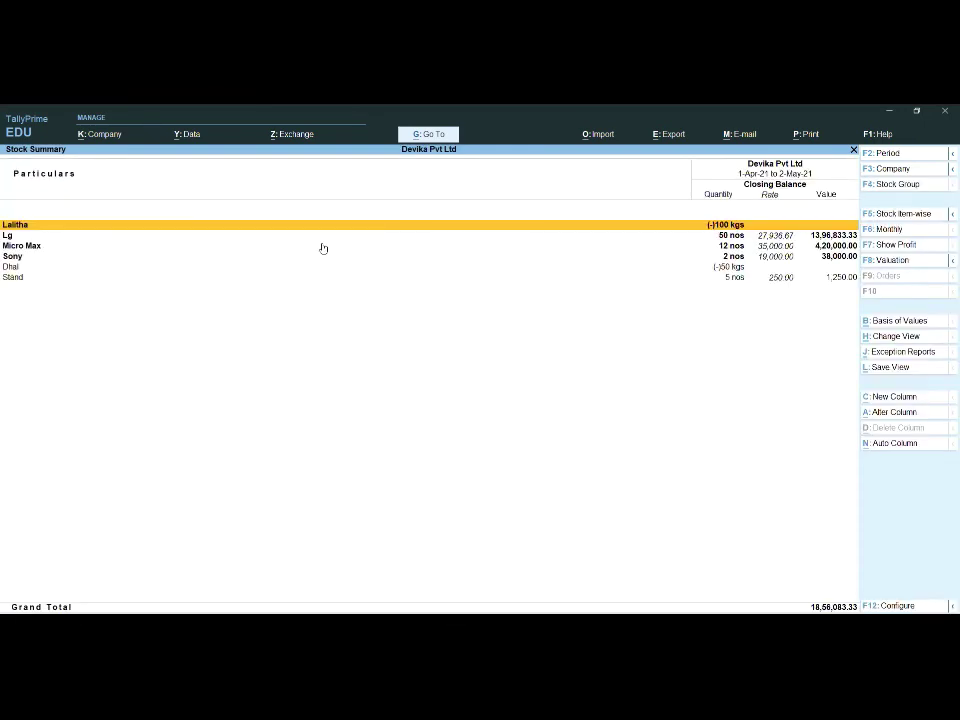
Briefly view the Lg group summary, then open Stand's monthly stock summary
key("Down")
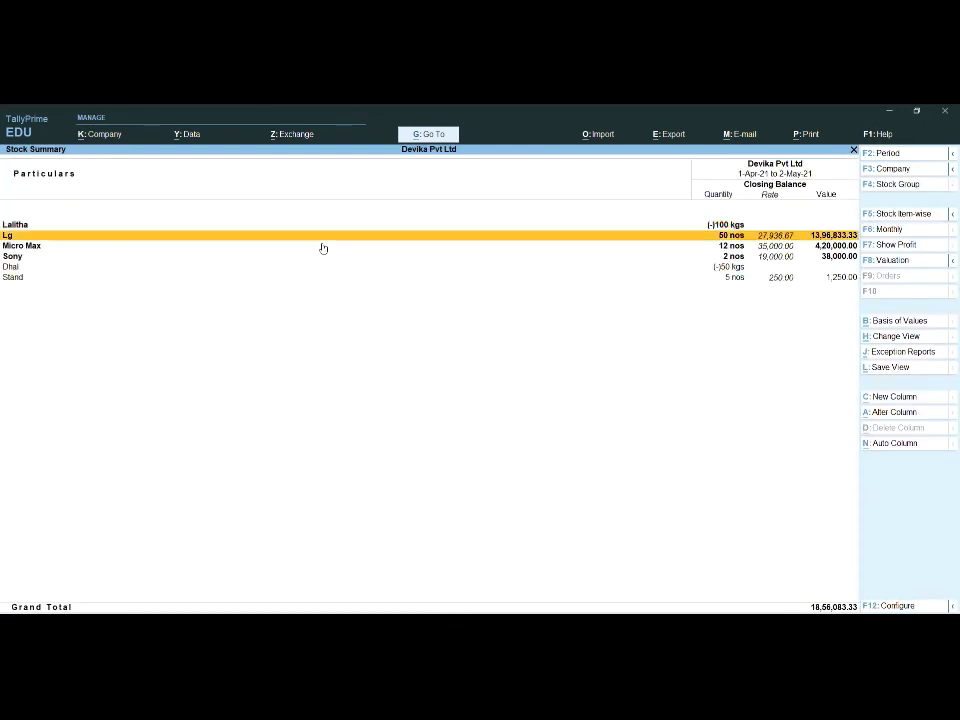
key("Return")
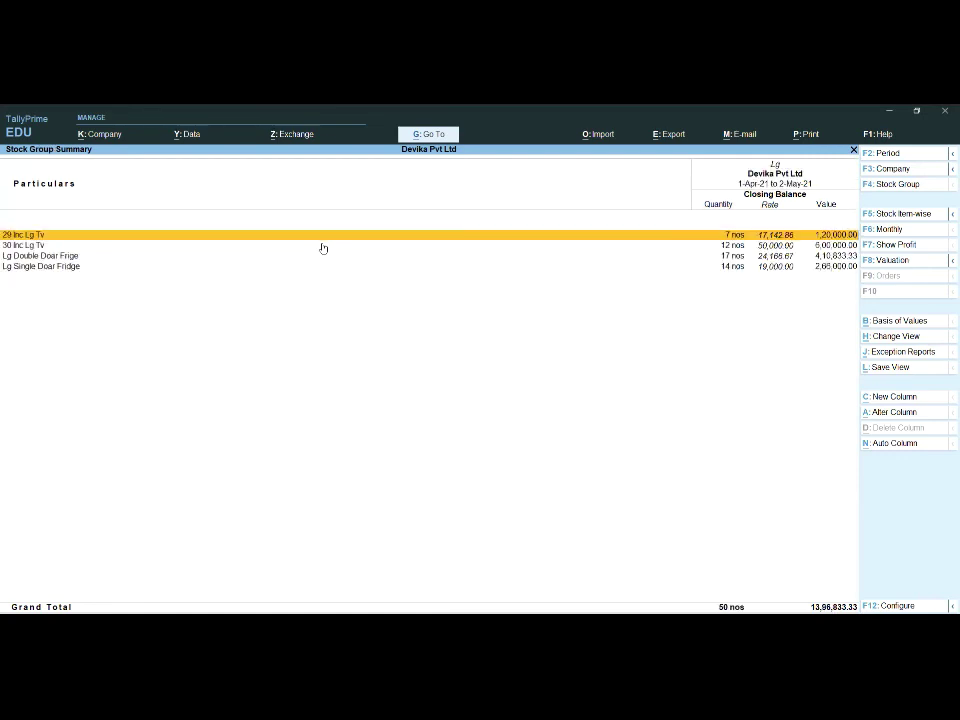
key("Escape")
key("Down")
key("Up")
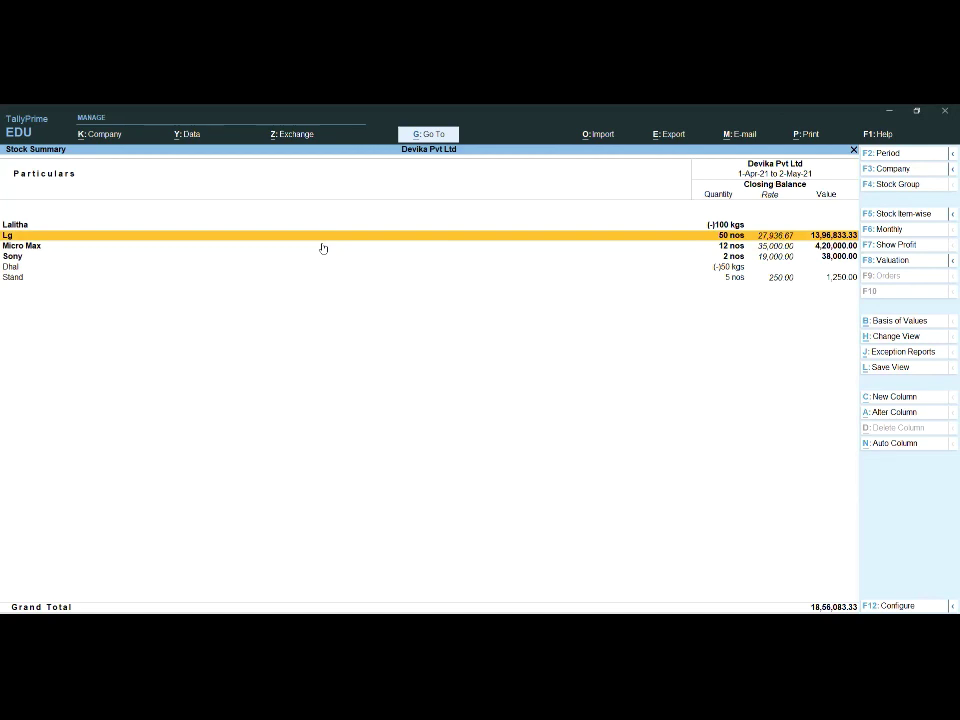
key("Down")
key("Down")
key("Down")
key("Down")
key("Return")
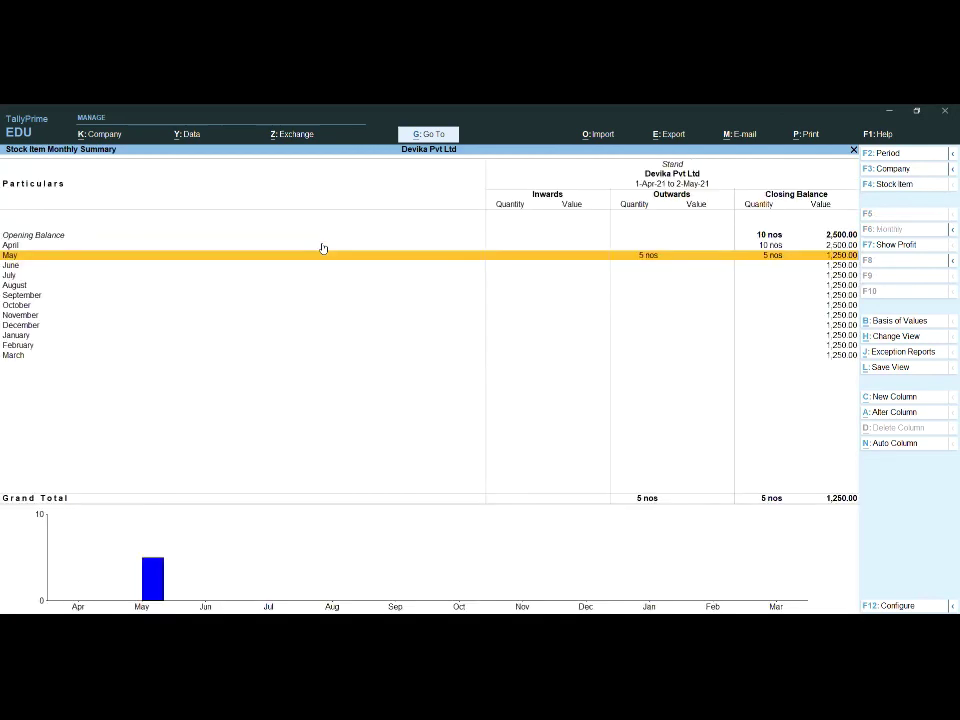
List Stand's May vouchers and view the Kiran Technologies sales voucher without changes
key("Return")
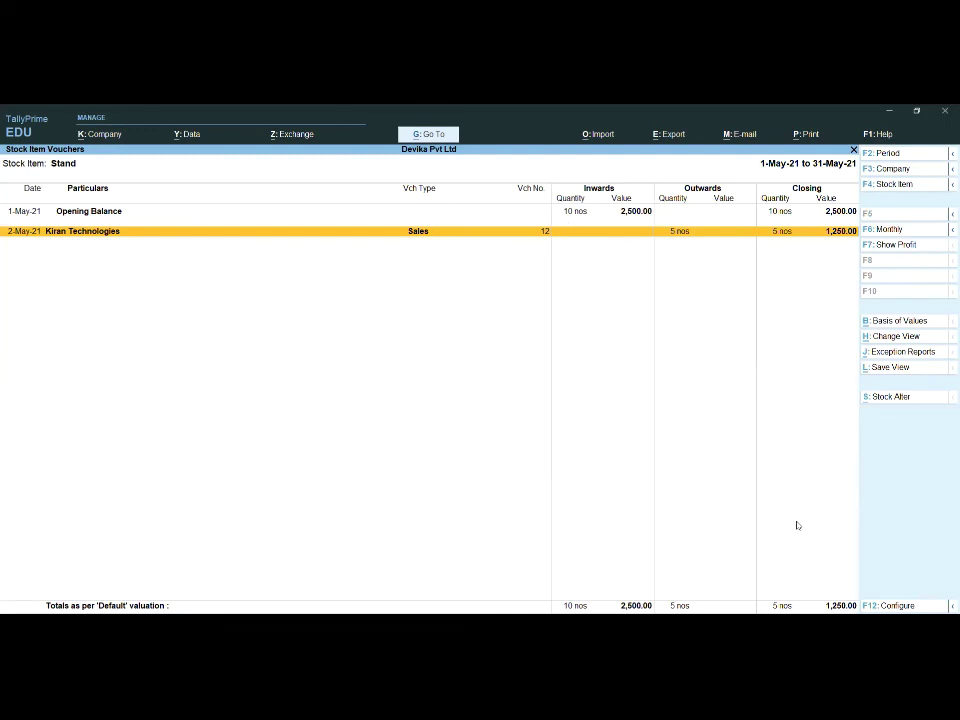
key("Return")
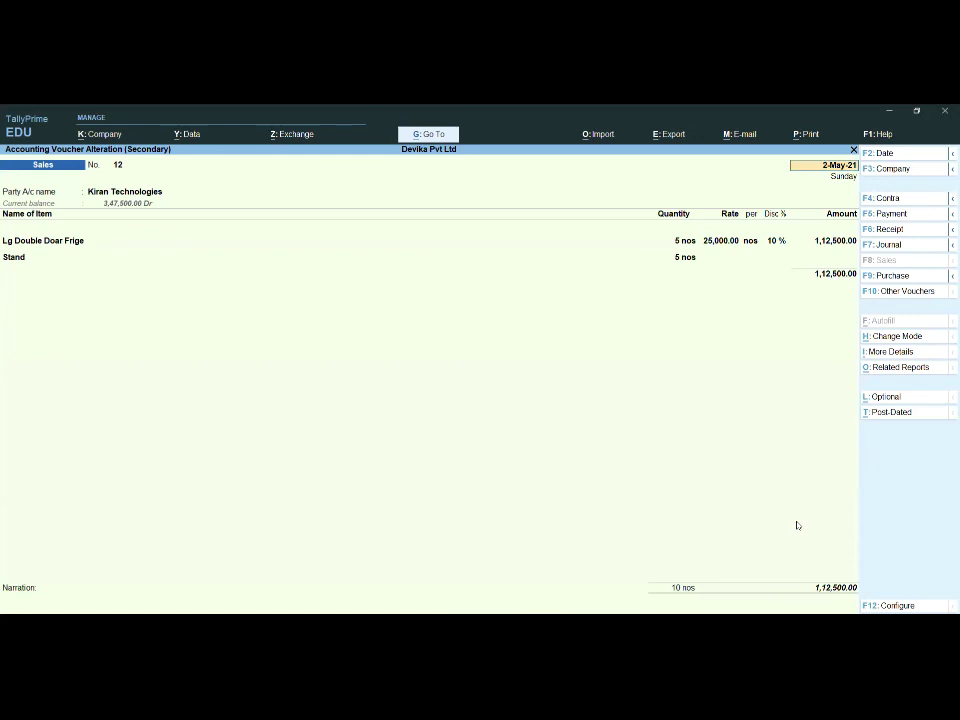
key("Escape")
key("y")
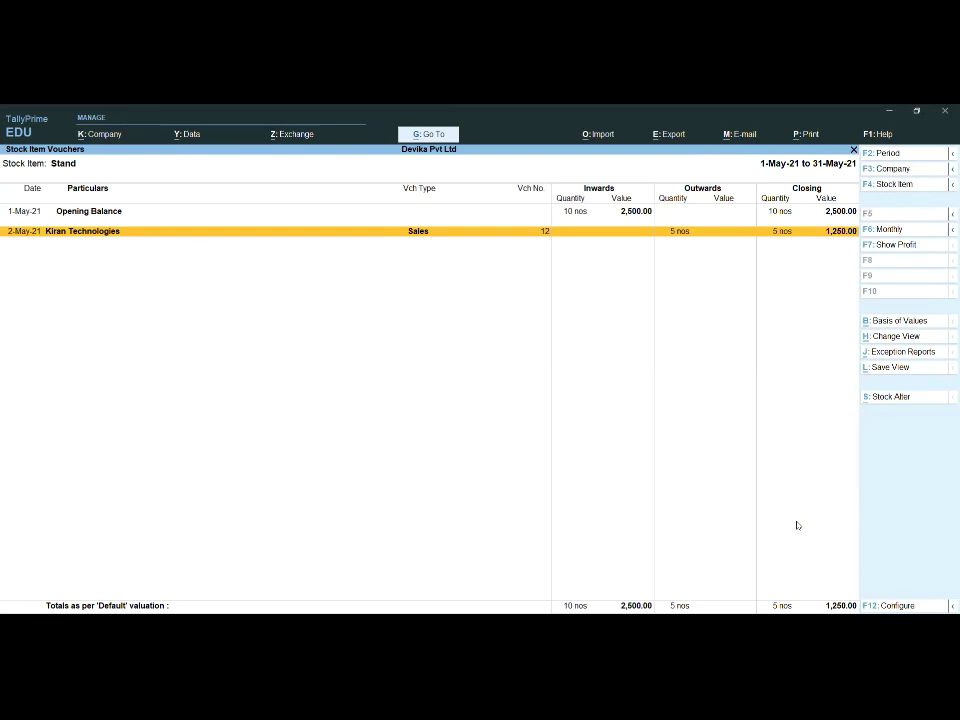
Return to Stock Summary and drill into Lg > Lg Double Doar Frige > May vouchers
key("Escape")
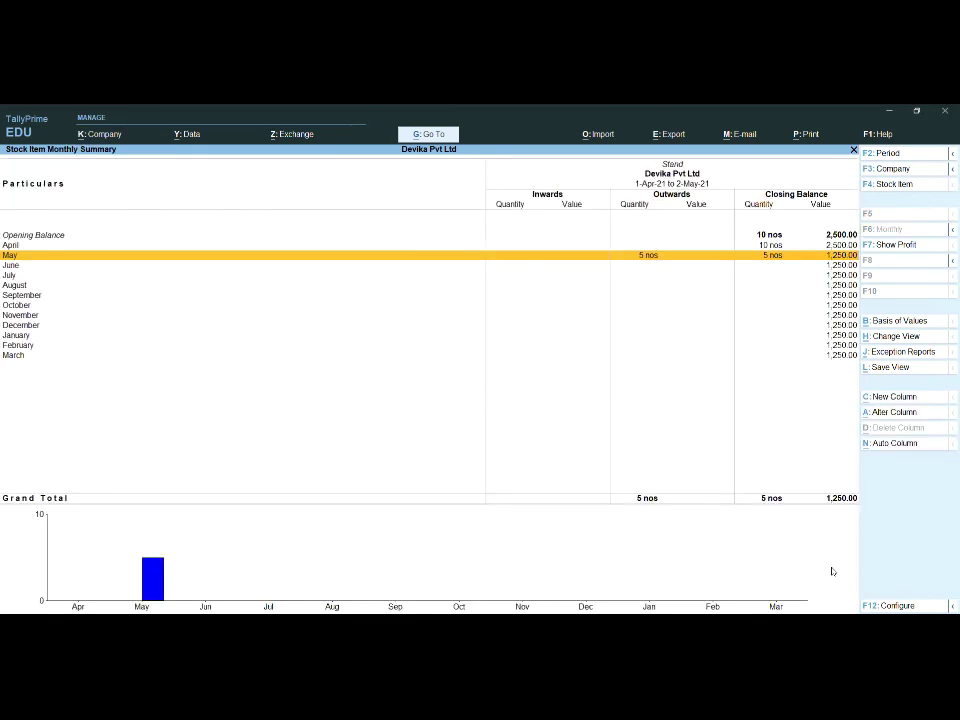
key("Escape")
key("Up")
key("Up")
key("Up")
key("Up")
key("Return")
key("Down")
key("Down")
key("Return")
key("Return")
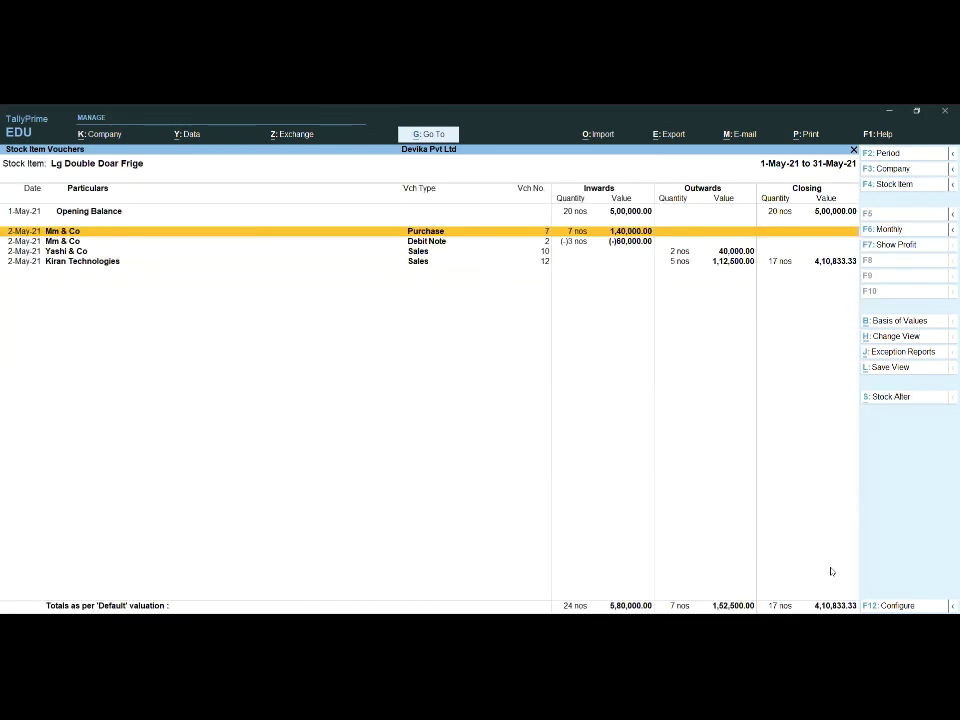
key("Down")
key("Down")
key("Down")
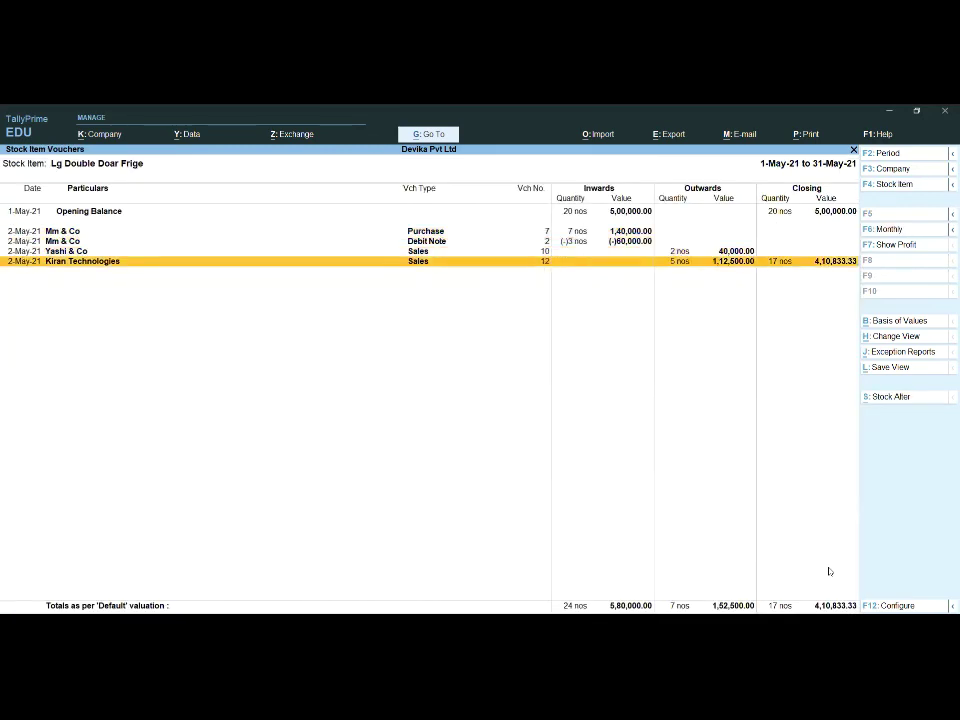